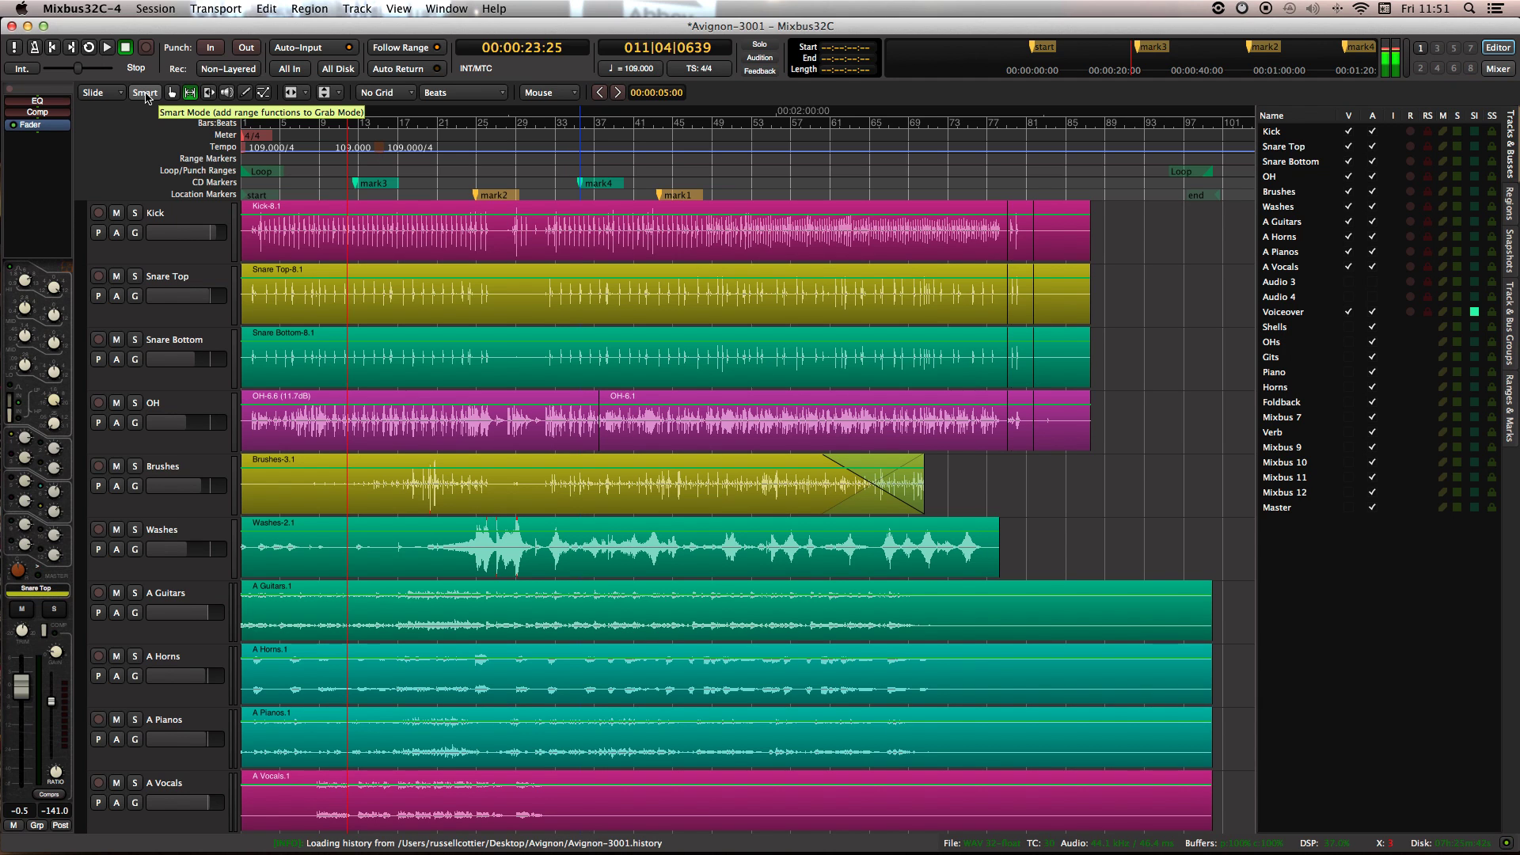
click(1501, 69)
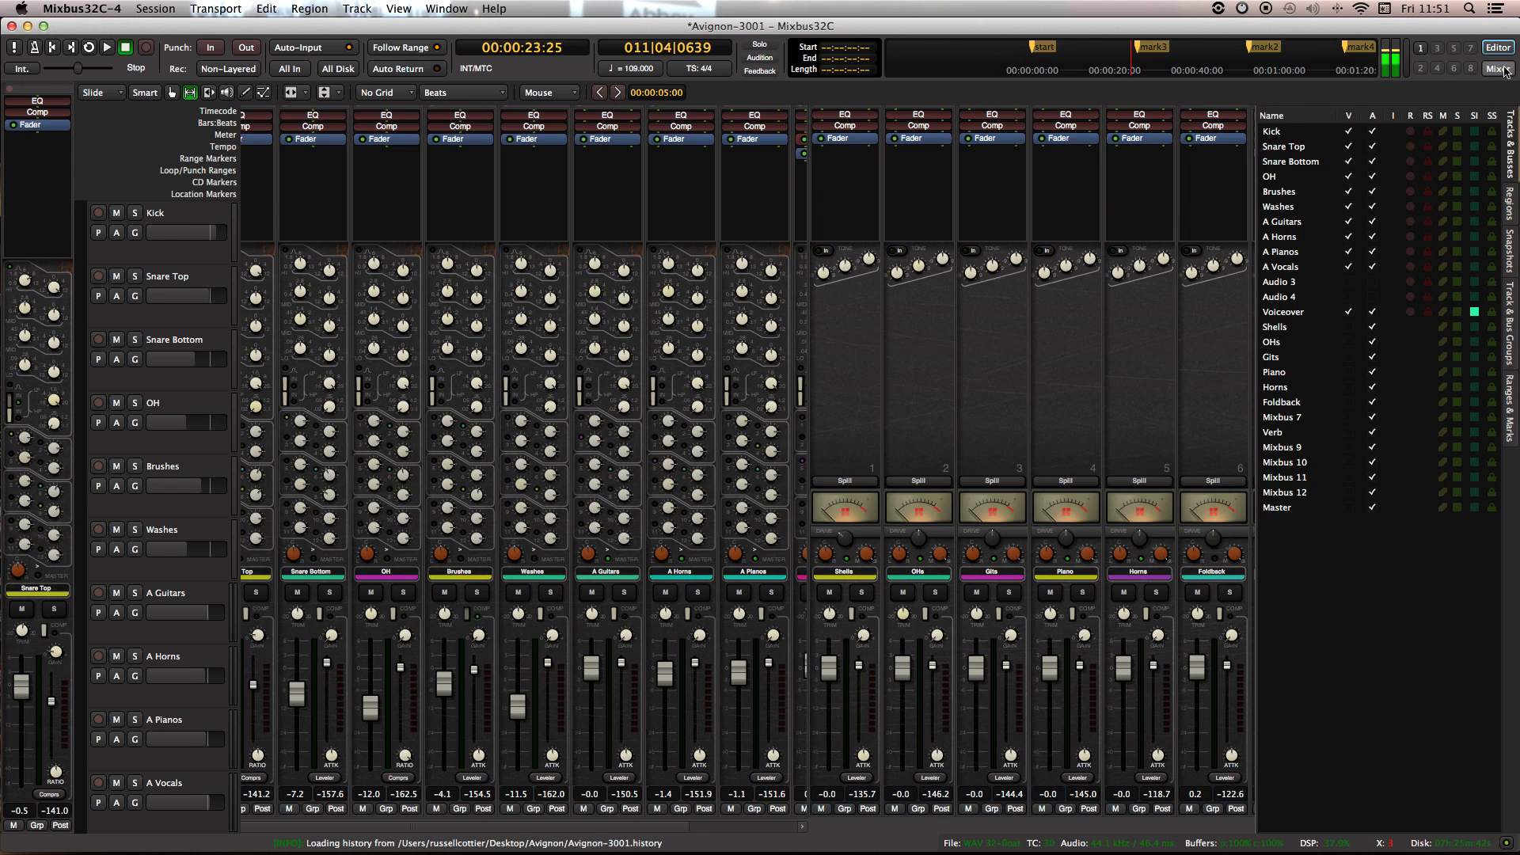
click(1499, 48)
click(1499, 69)
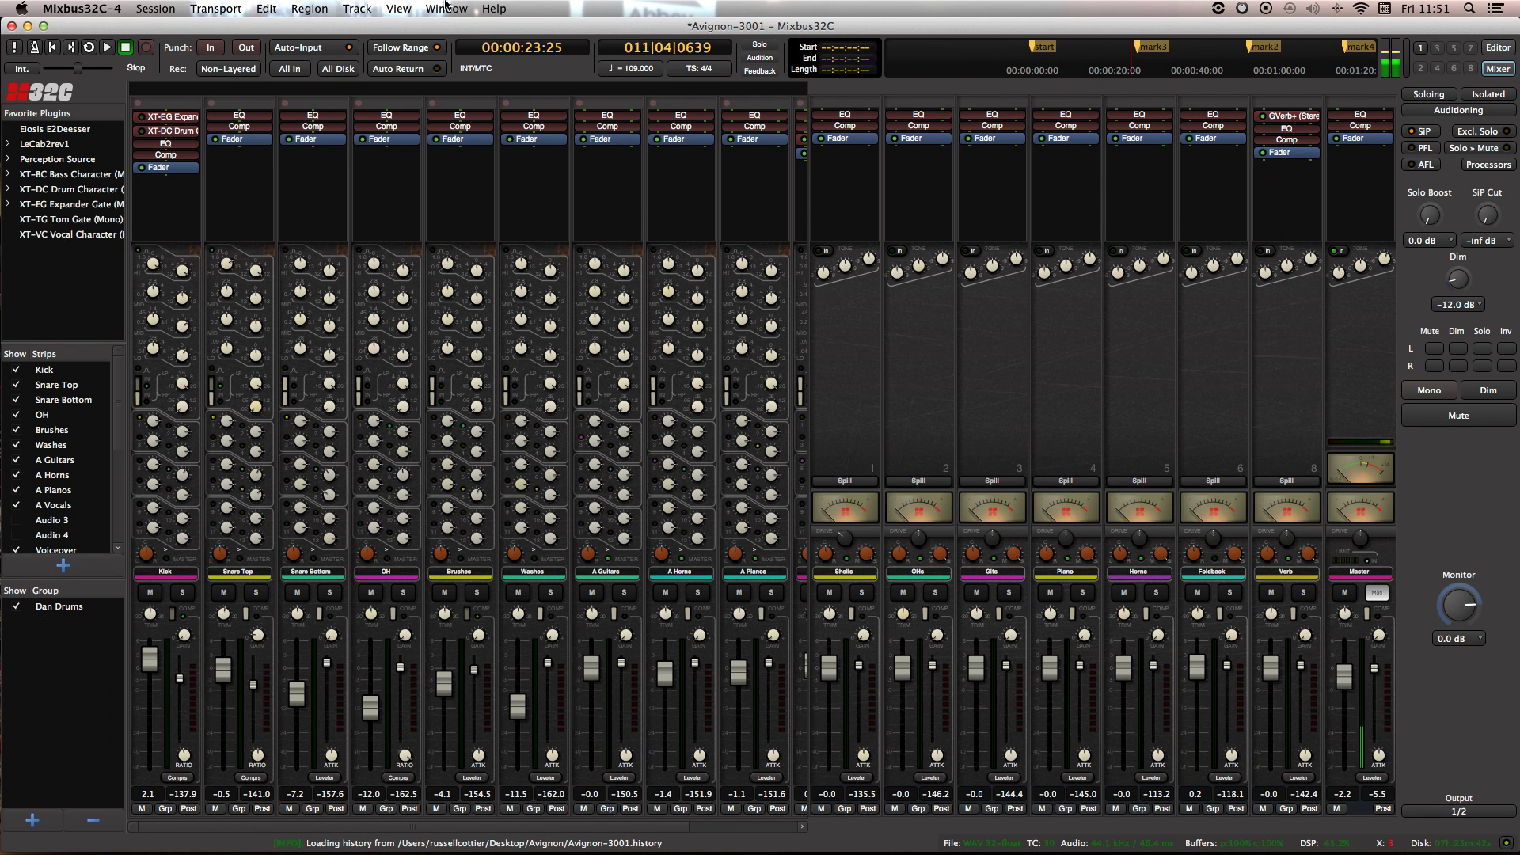
click(469, 9)
mouse_move(470, 66)
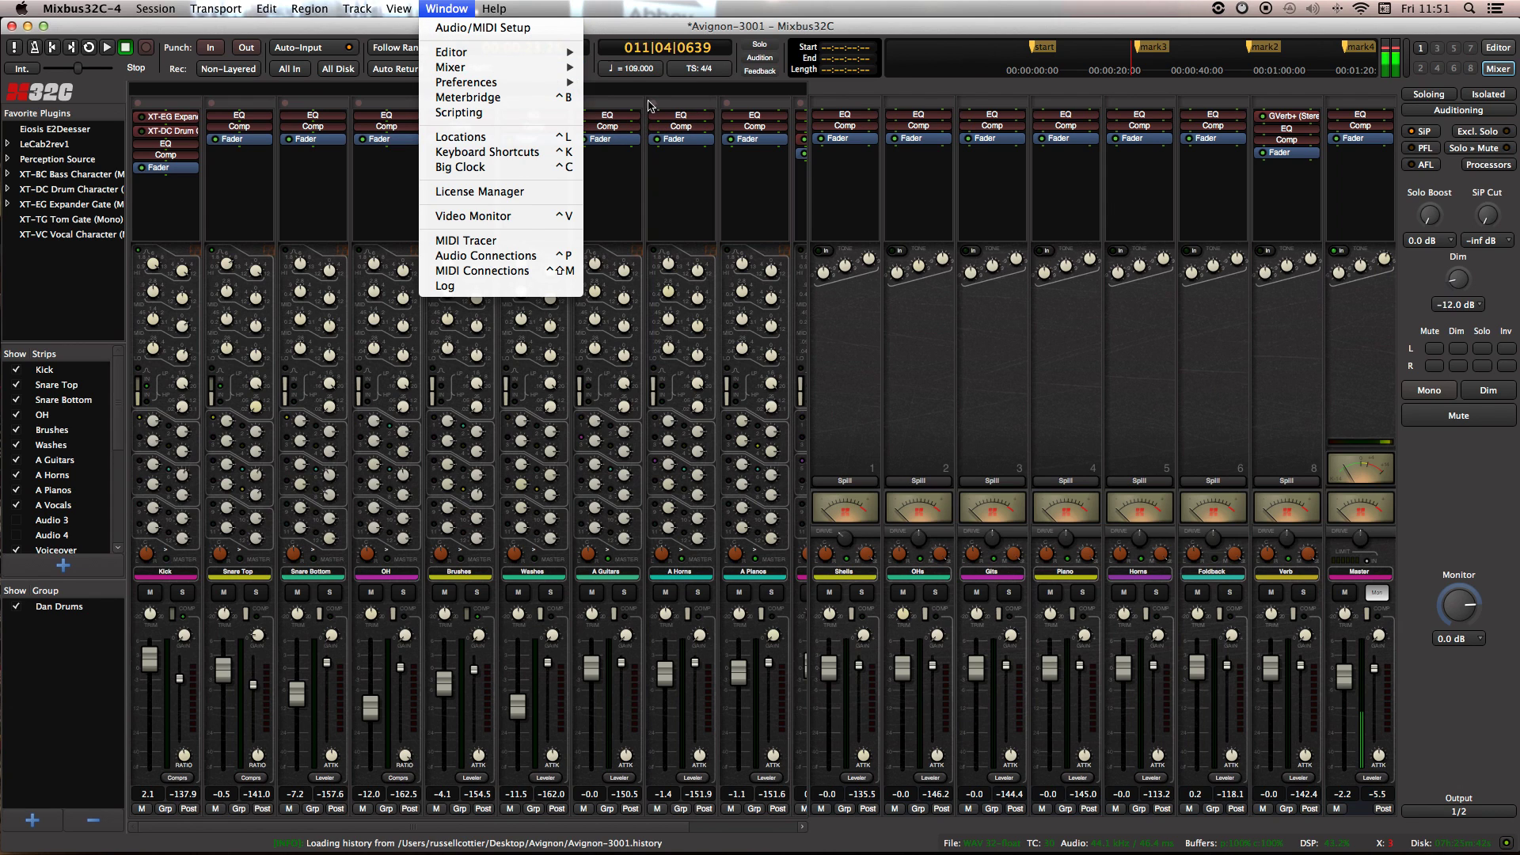
click(669, 235)
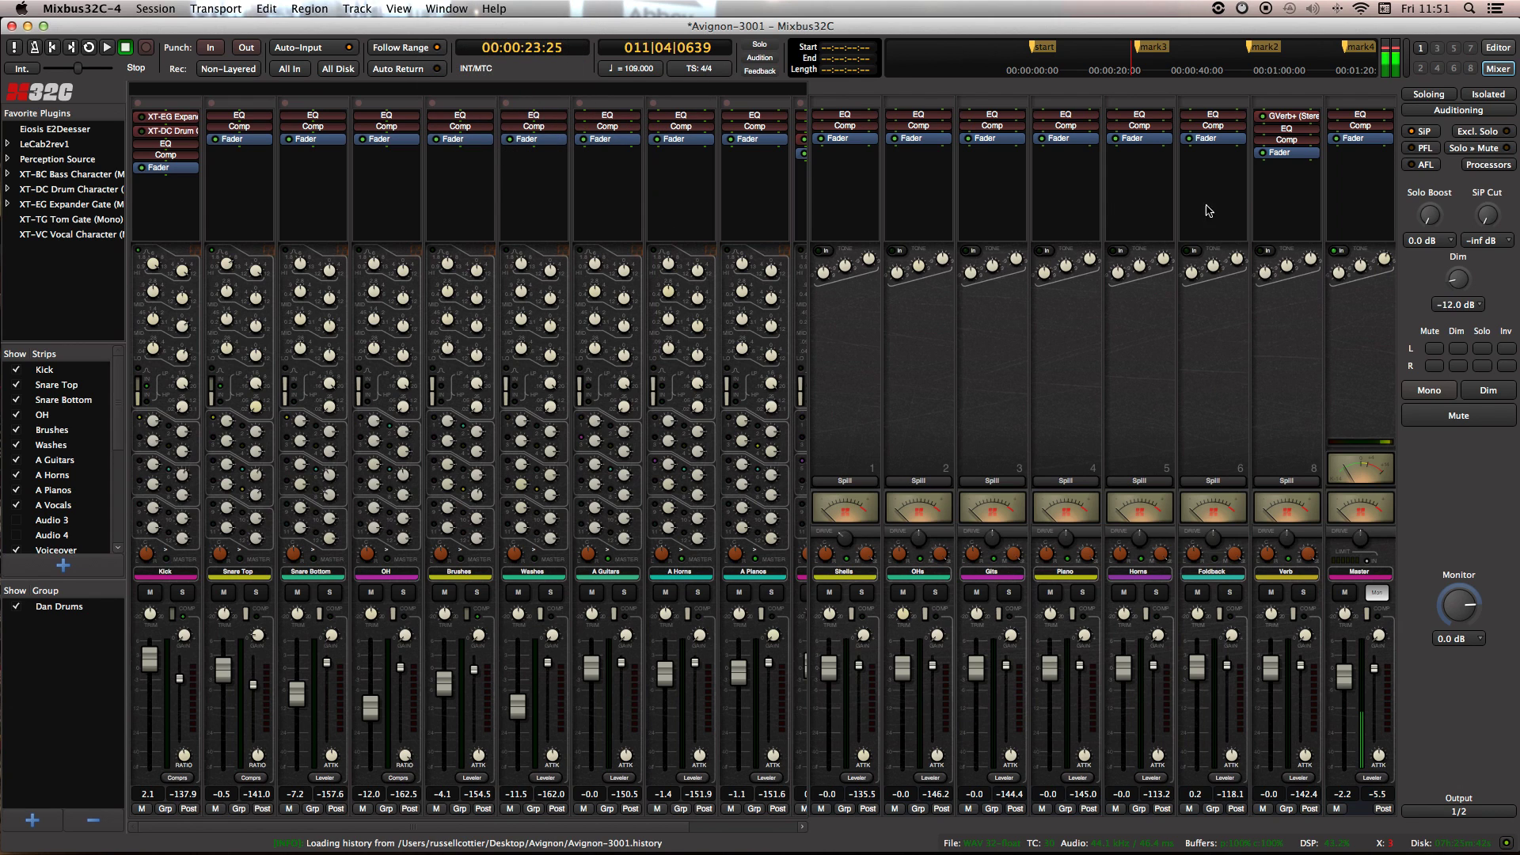
click(1479, 49)
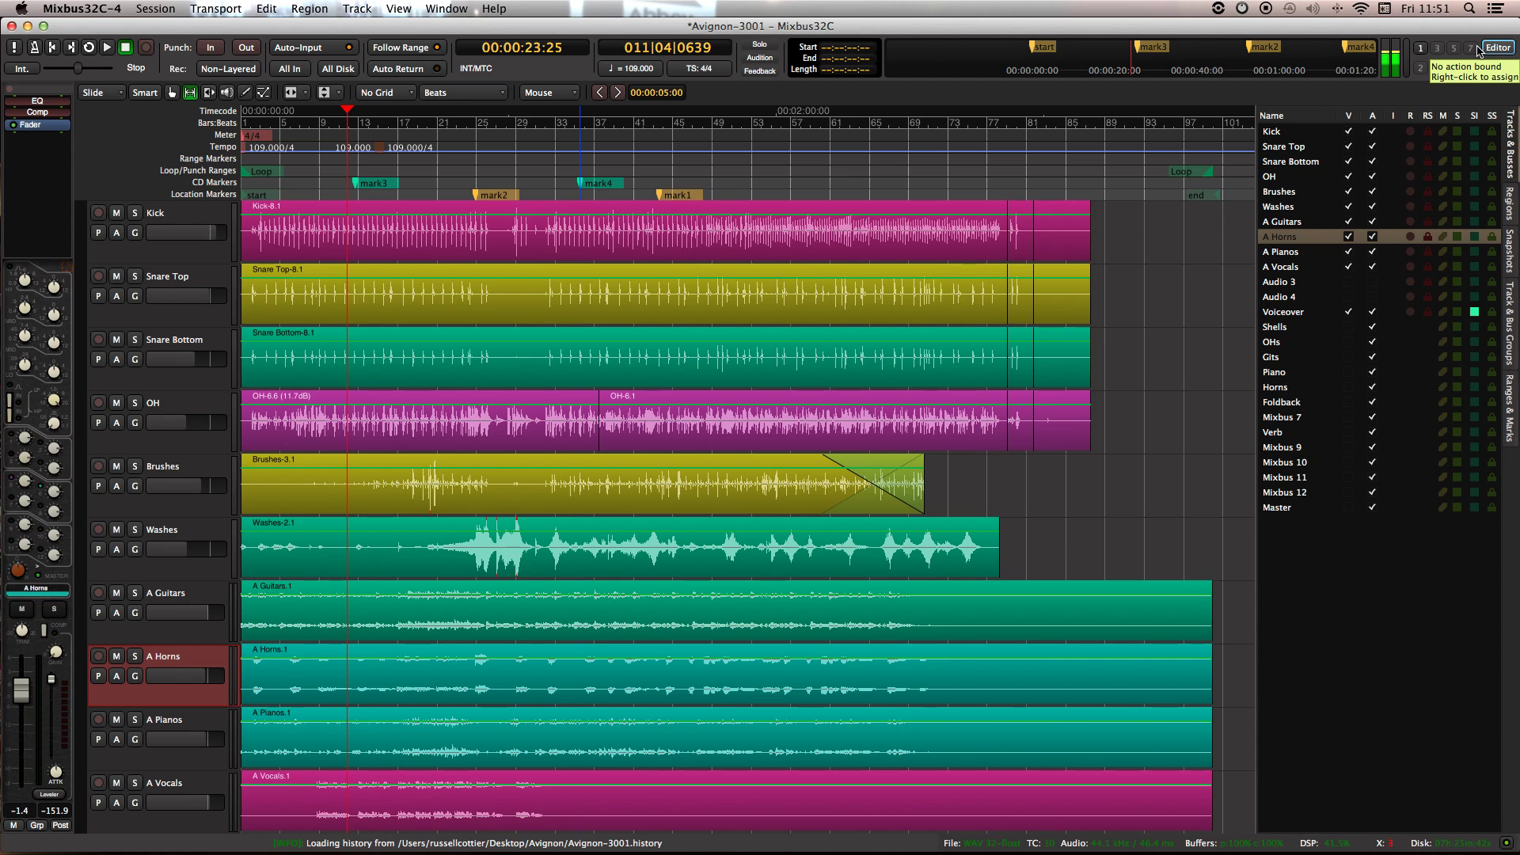
click(1479, 49)
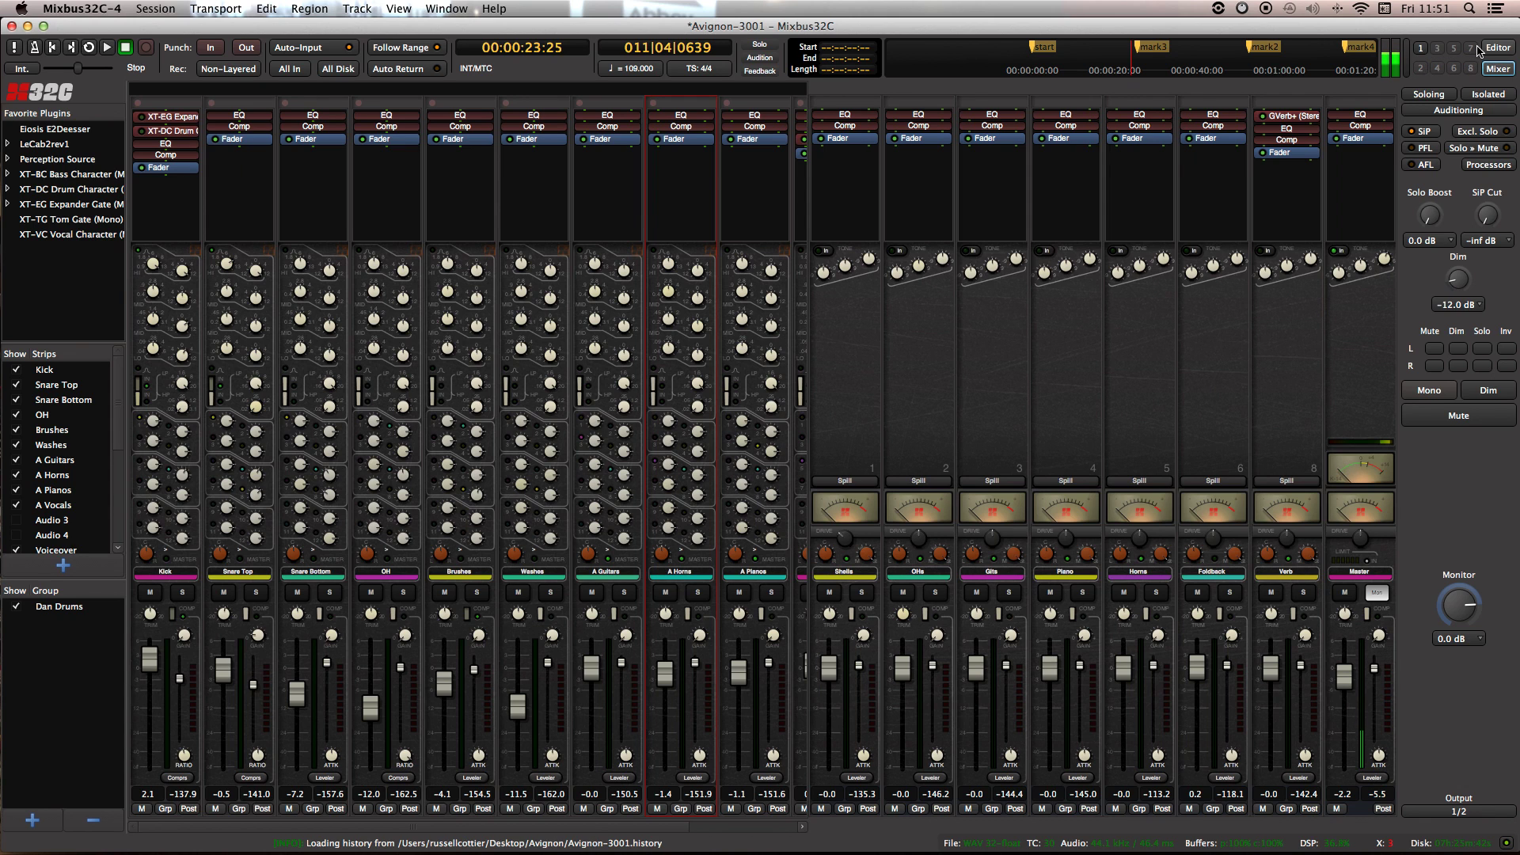
click(1478, 51)
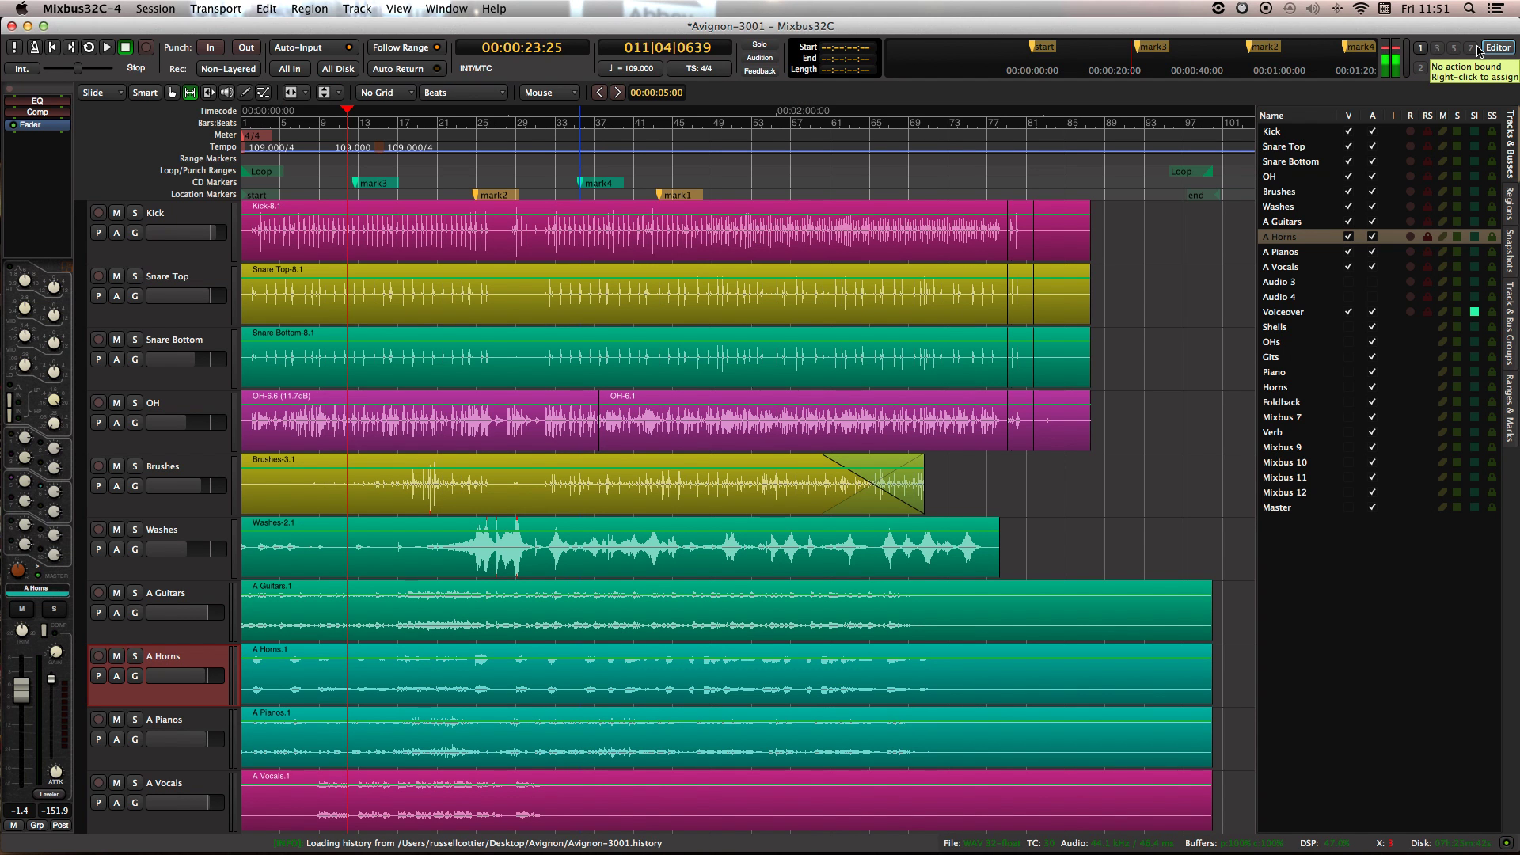
Step: Switch to the Mixer window showing every track strip, the mix buses and the master strip
click(1478, 50)
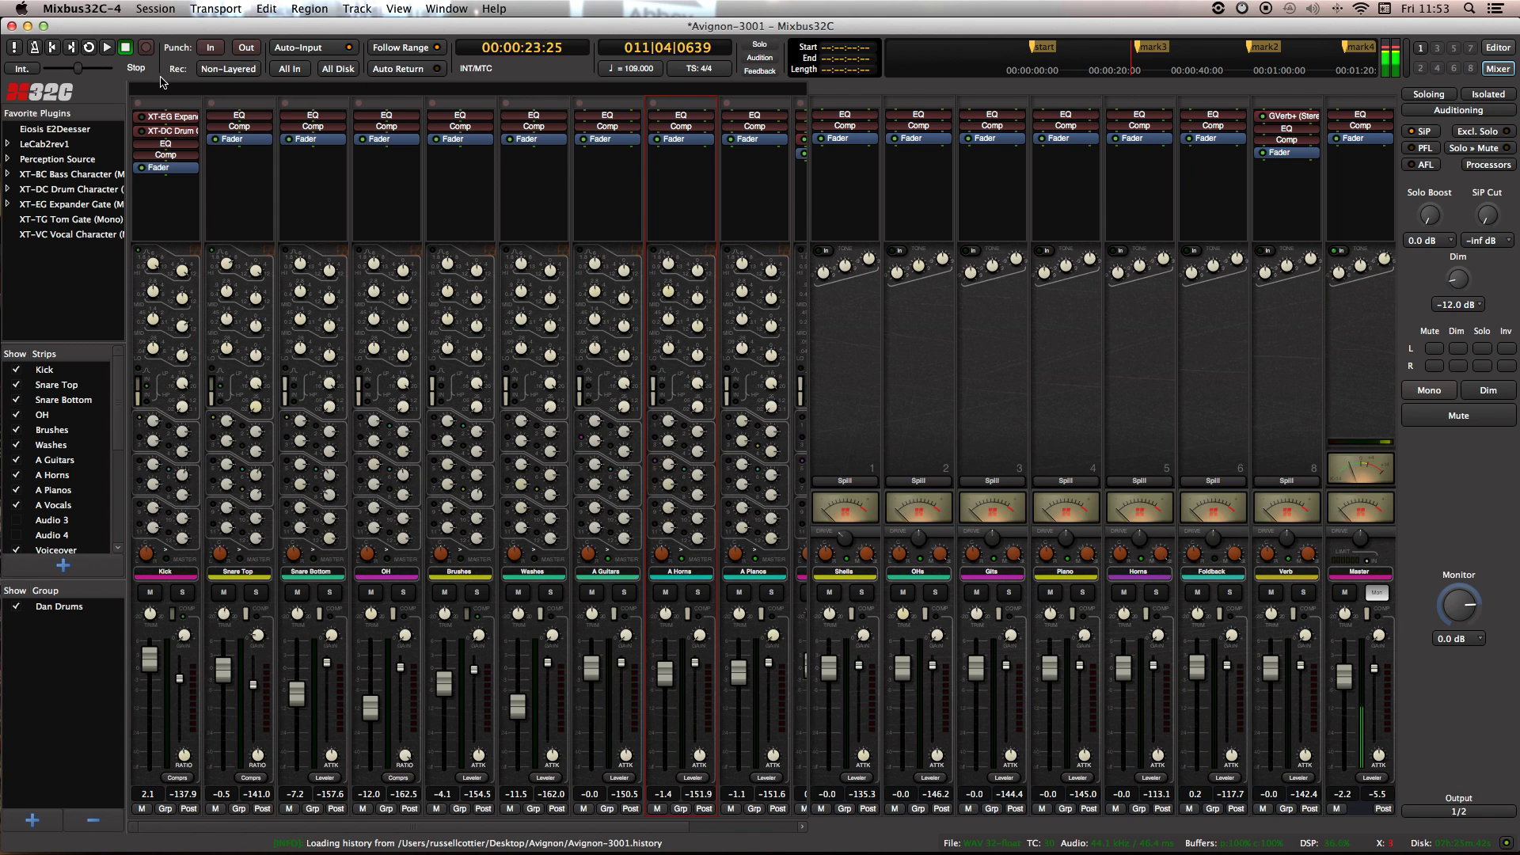
click(99, 8)
click(84, 43)
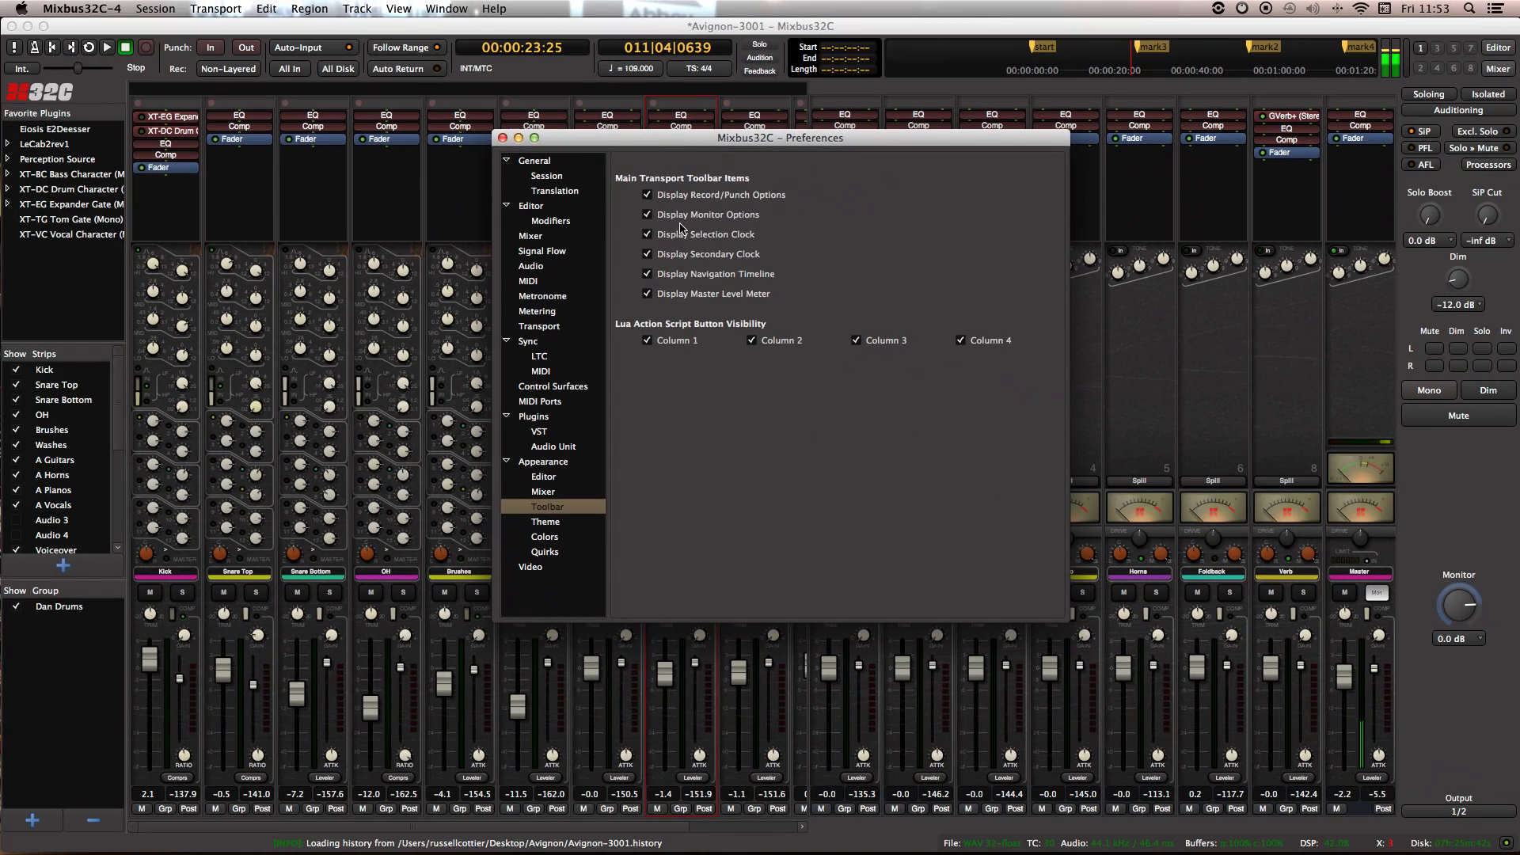
drag(731, 143, 609, 364)
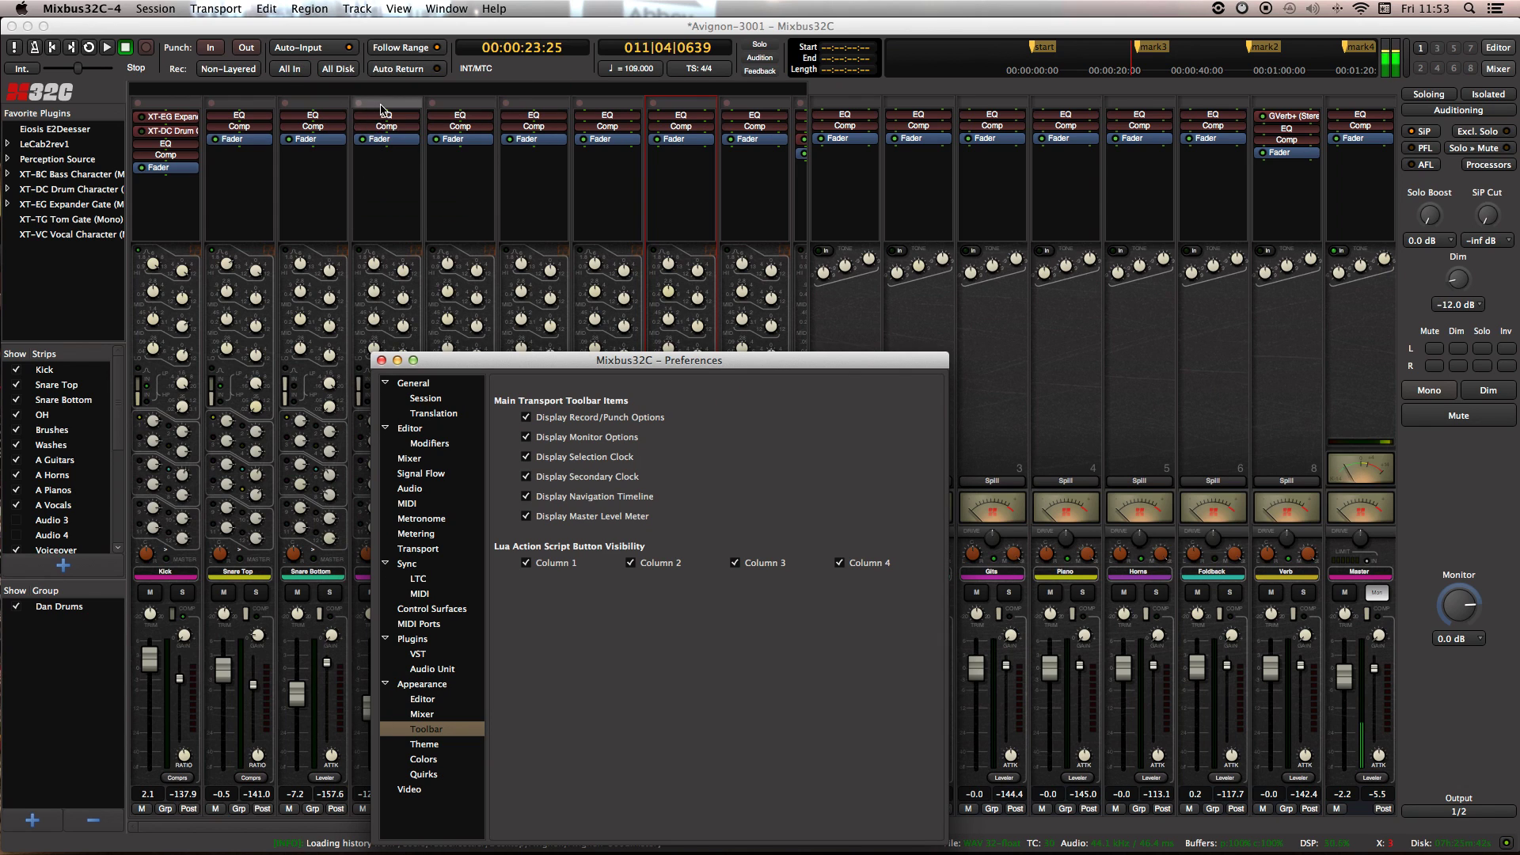
click(380, 360)
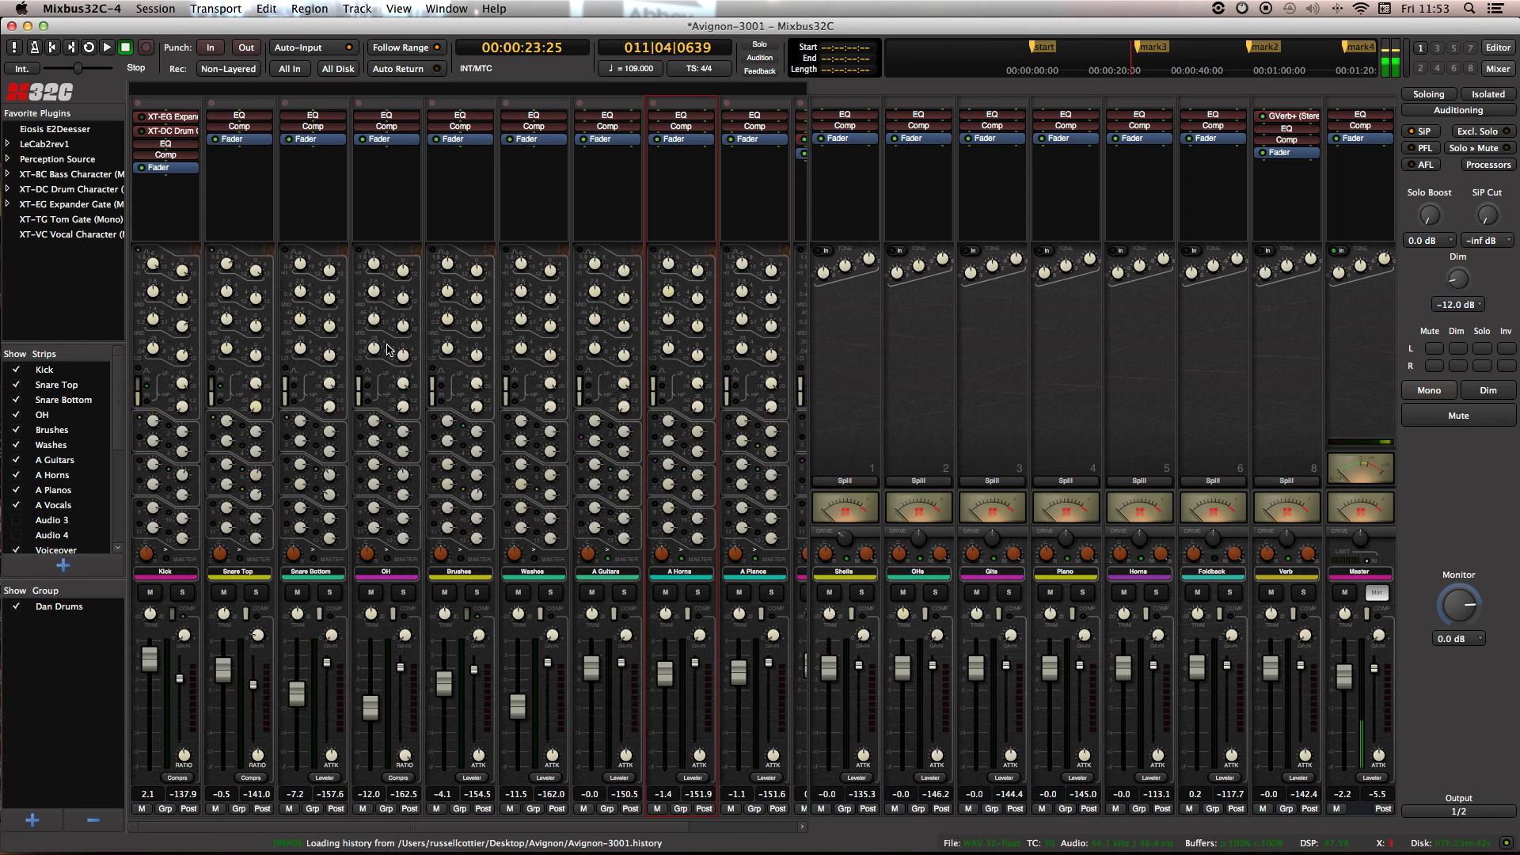
click(310, 103)
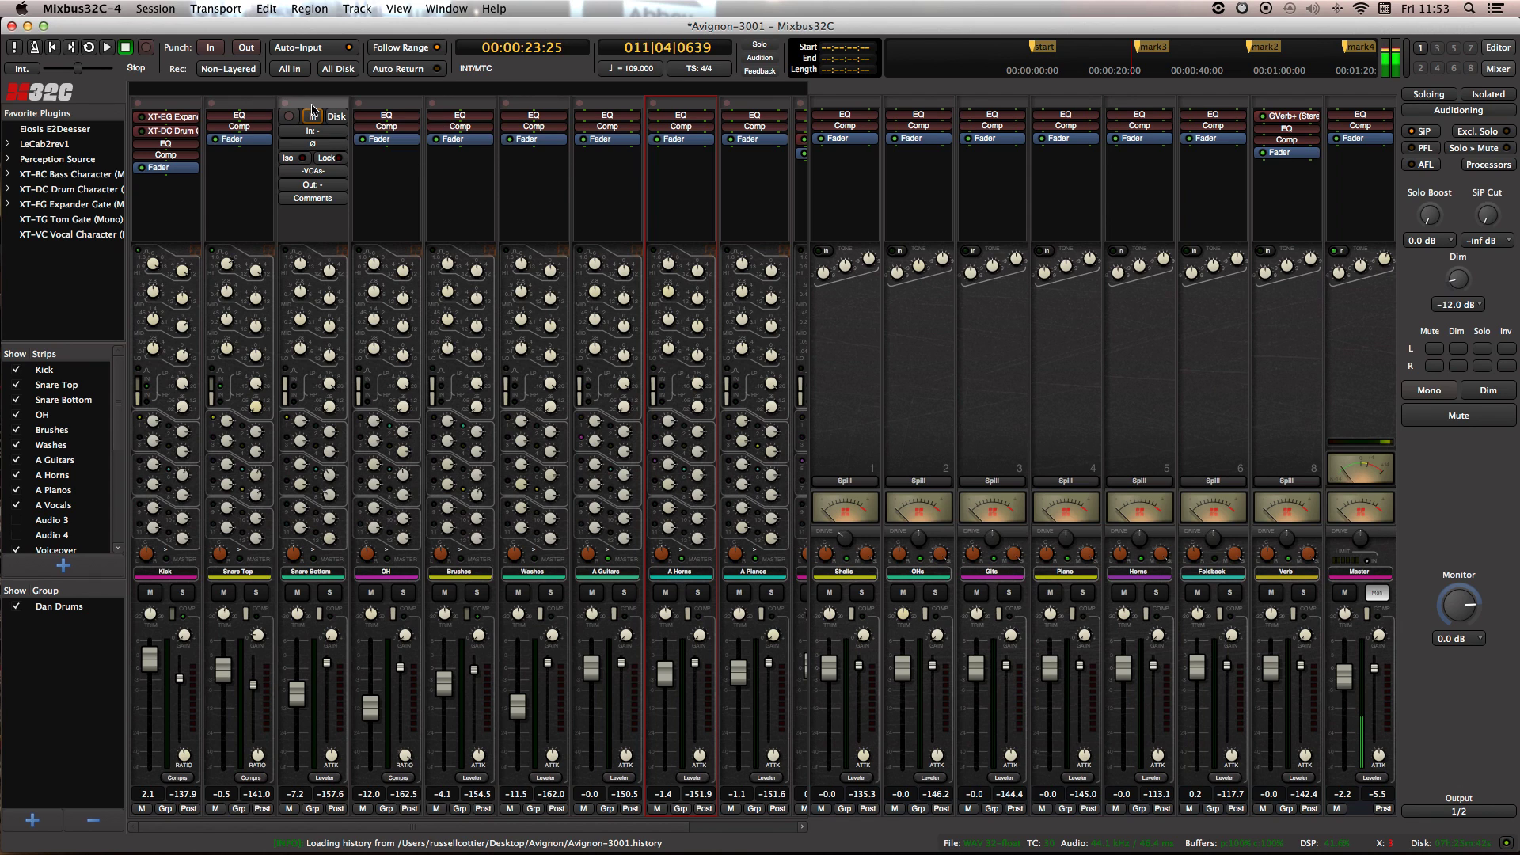
click(321, 168)
click(331, 104)
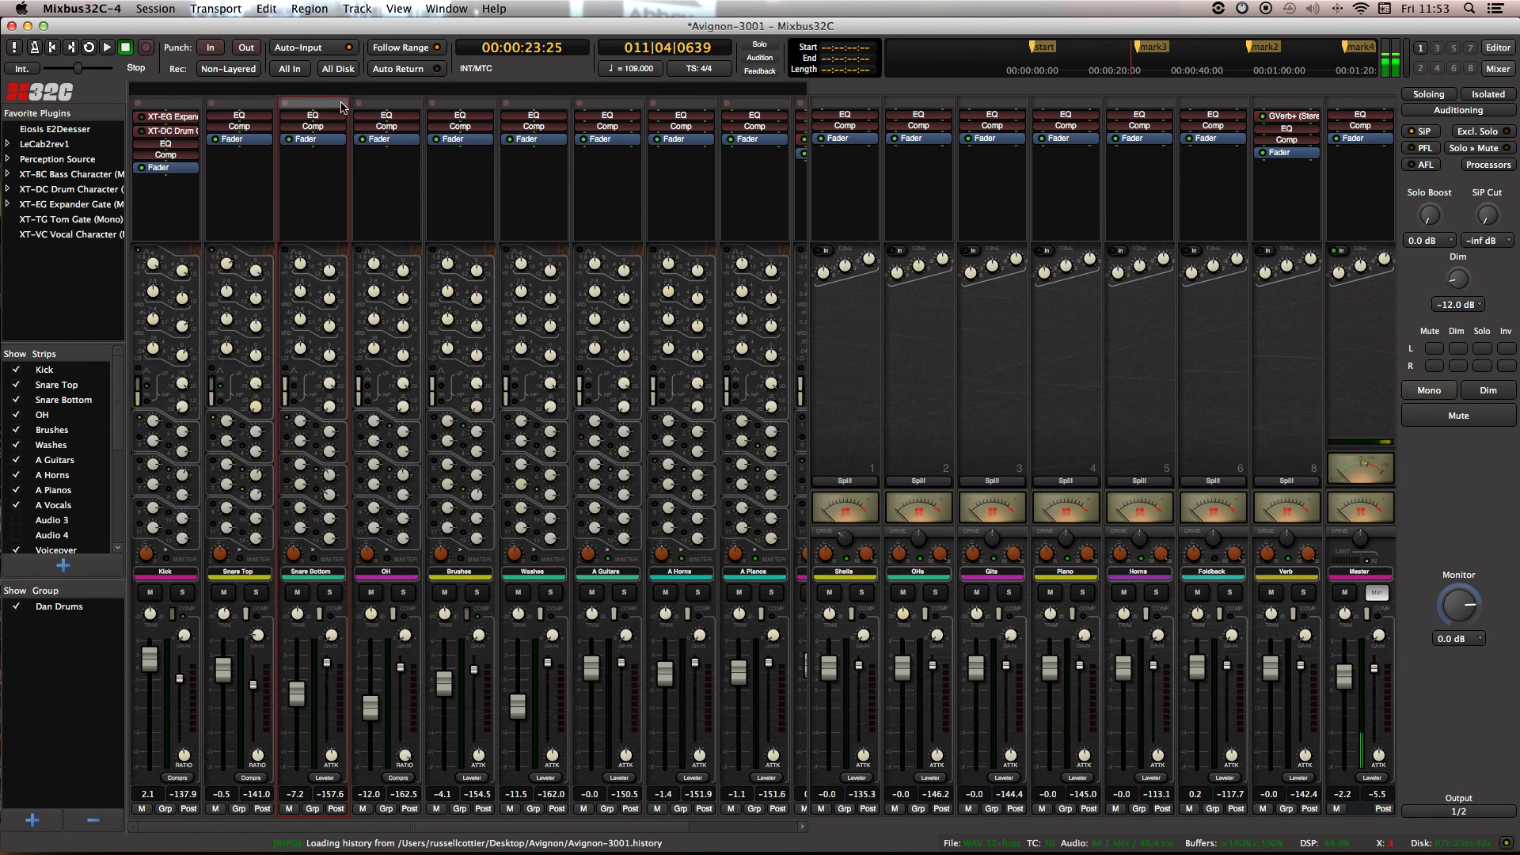
click(345, 104)
click(410, 103)
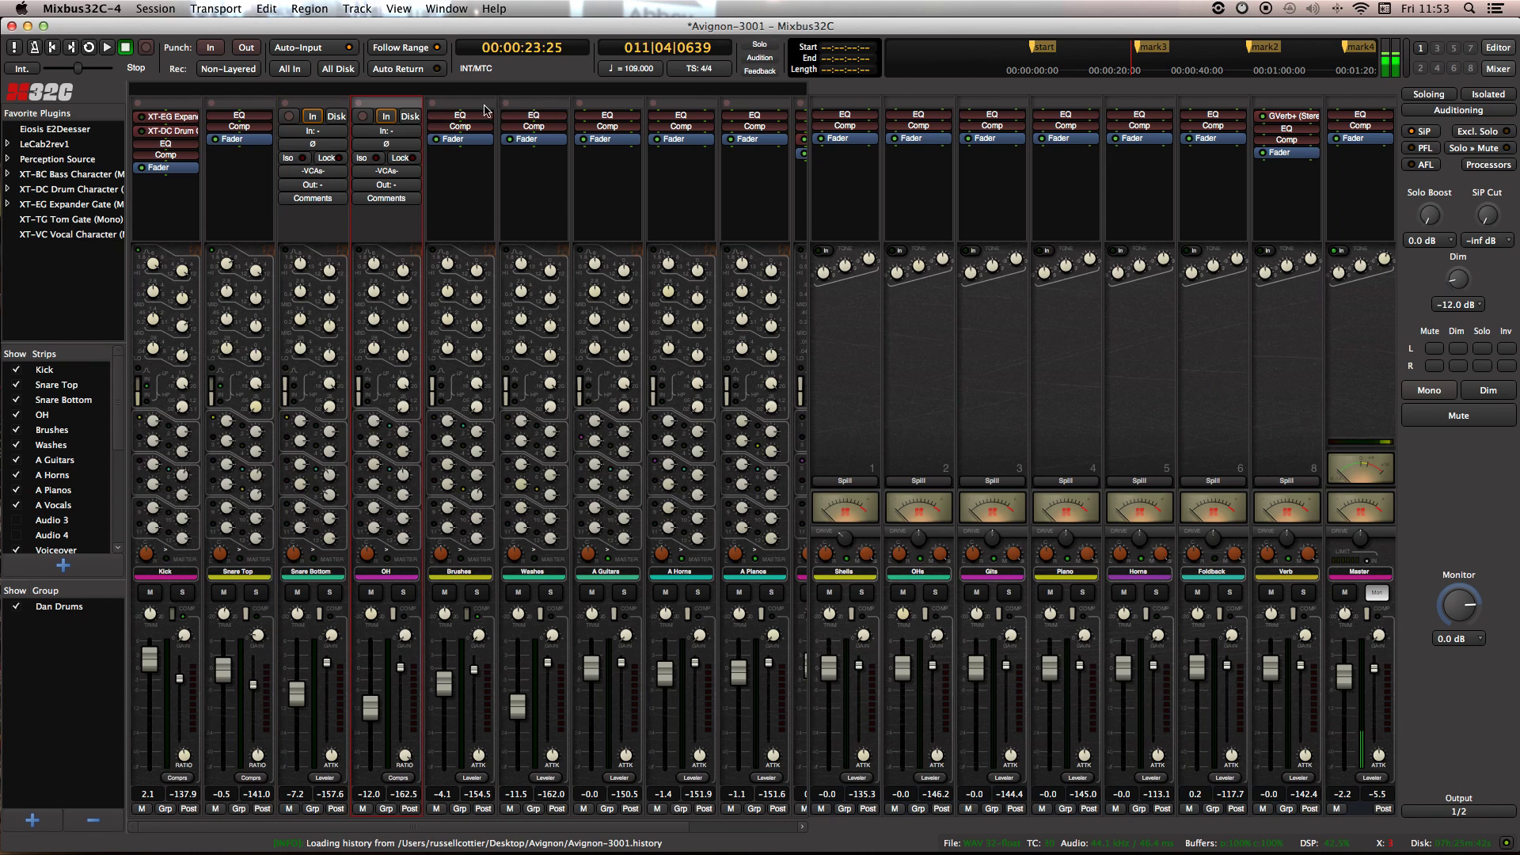
click(470, 105)
click(377, 104)
click(313, 104)
click(437, 104)
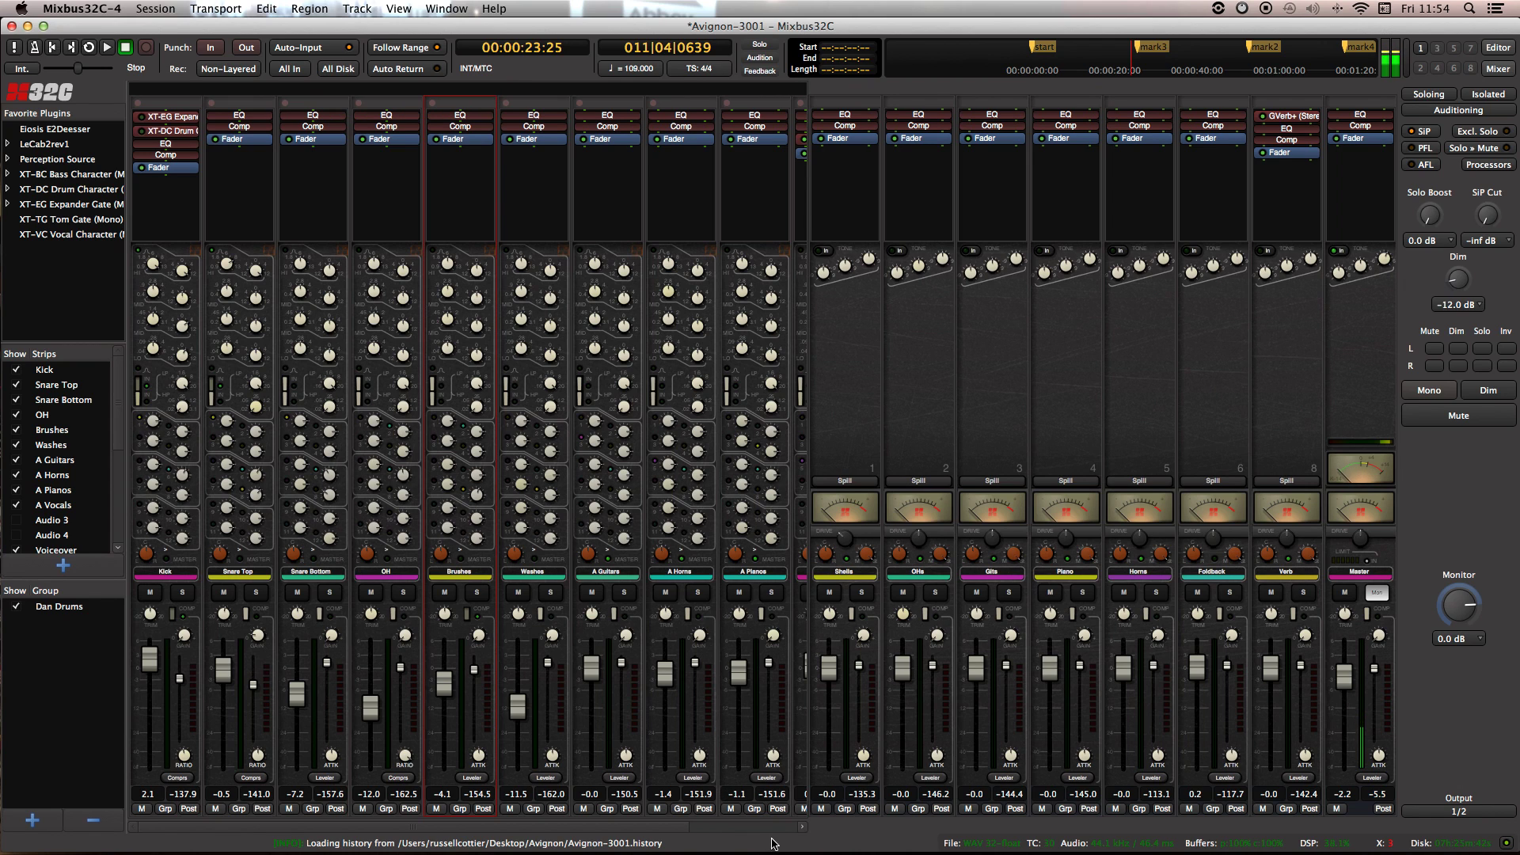
Step: Scroll across the mixer strips and select the Voiceover strip
scroll(768, 828, right, 2)
scroll(713, 828, left, 2)
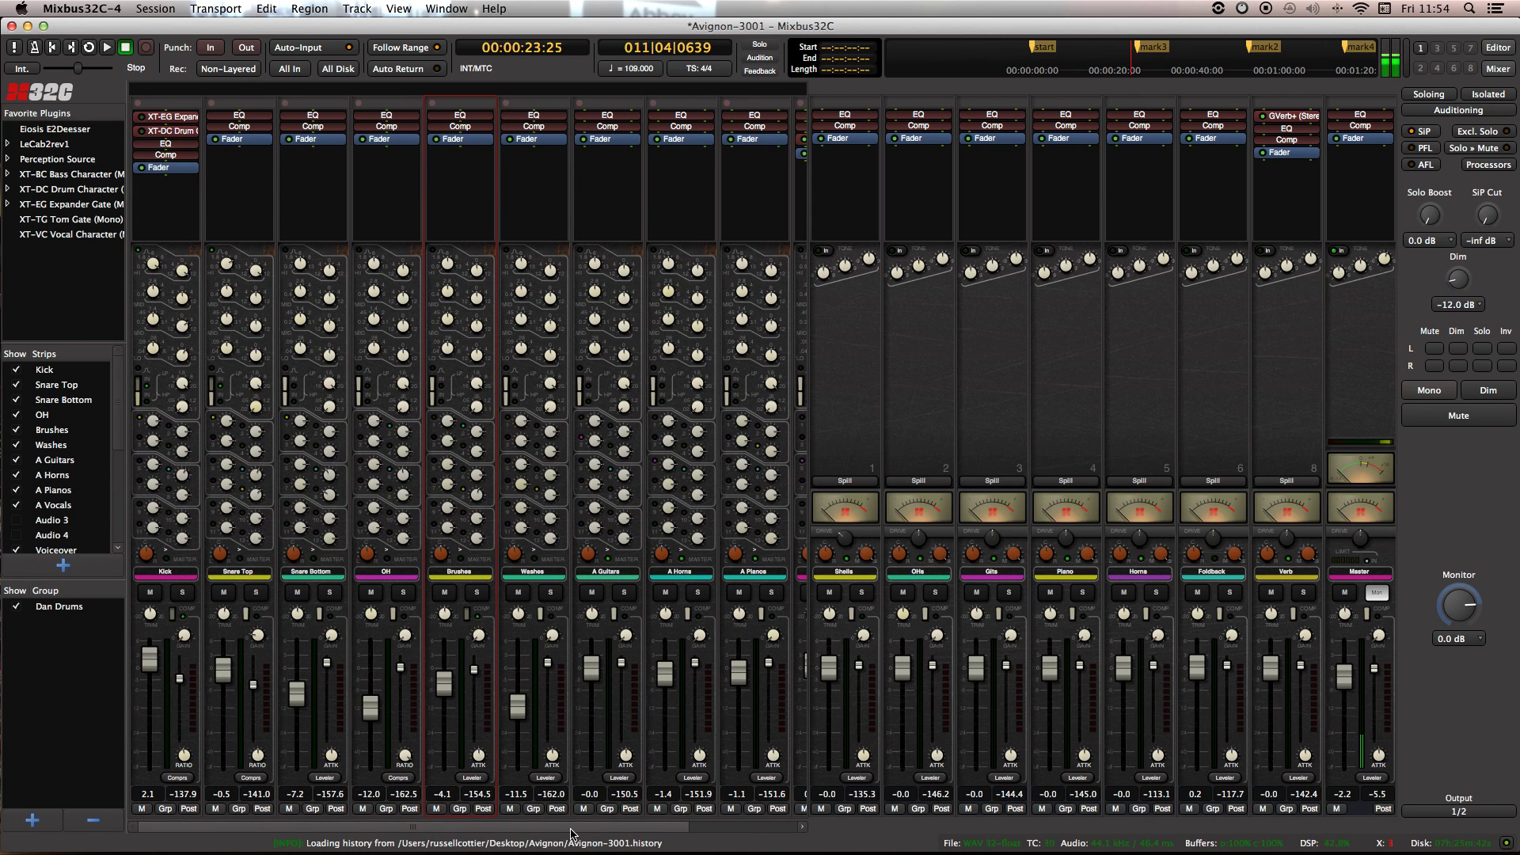
scroll(571, 827, right, 2)
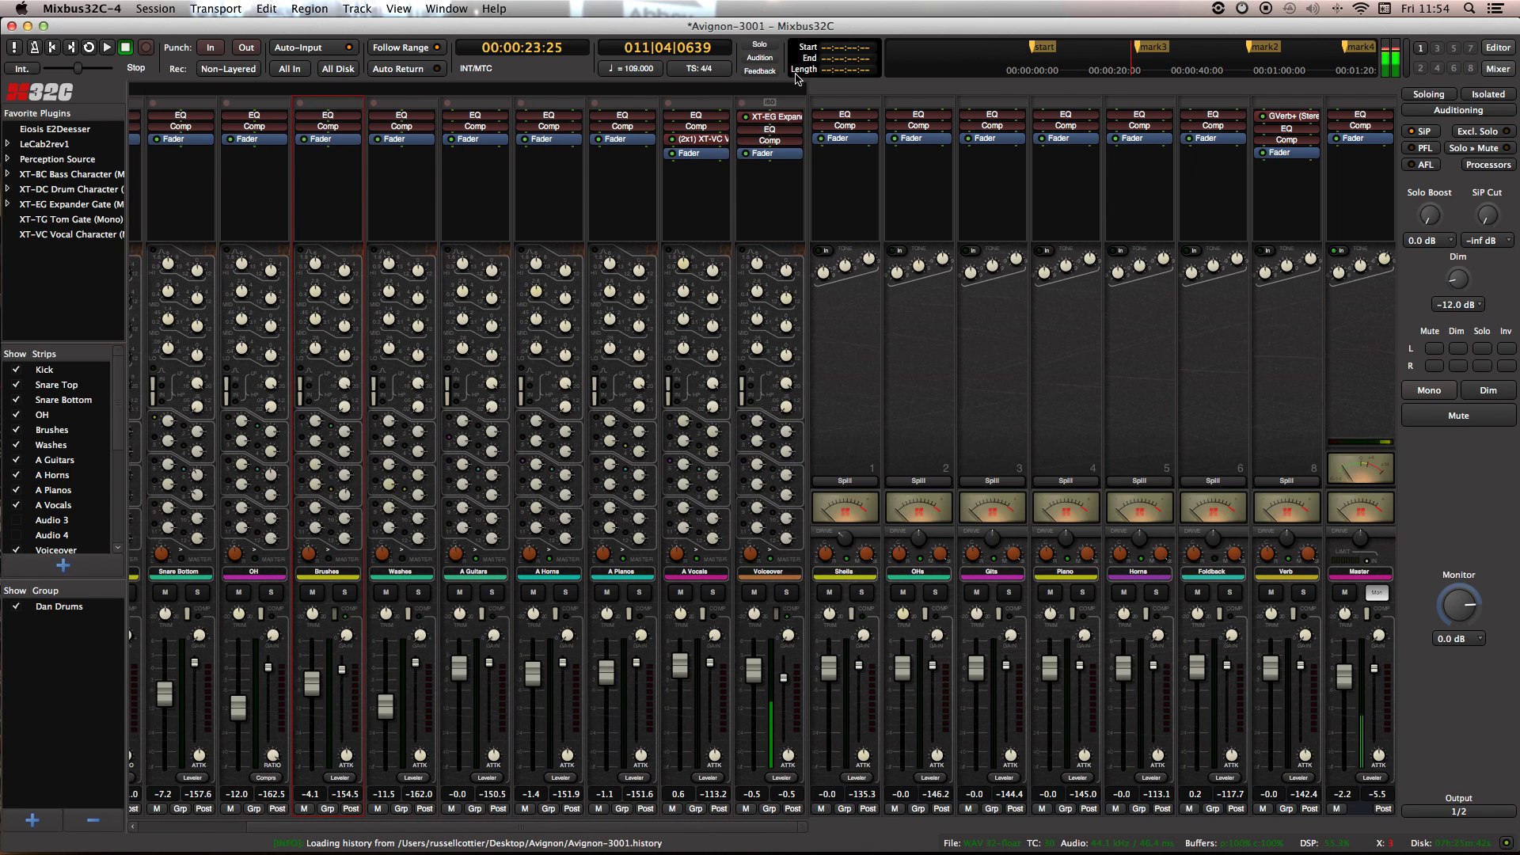
click(789, 105)
Step: Review the timecode and bars-and-beats clock display options, then return to the editor with Alt+M
right_click(514, 51)
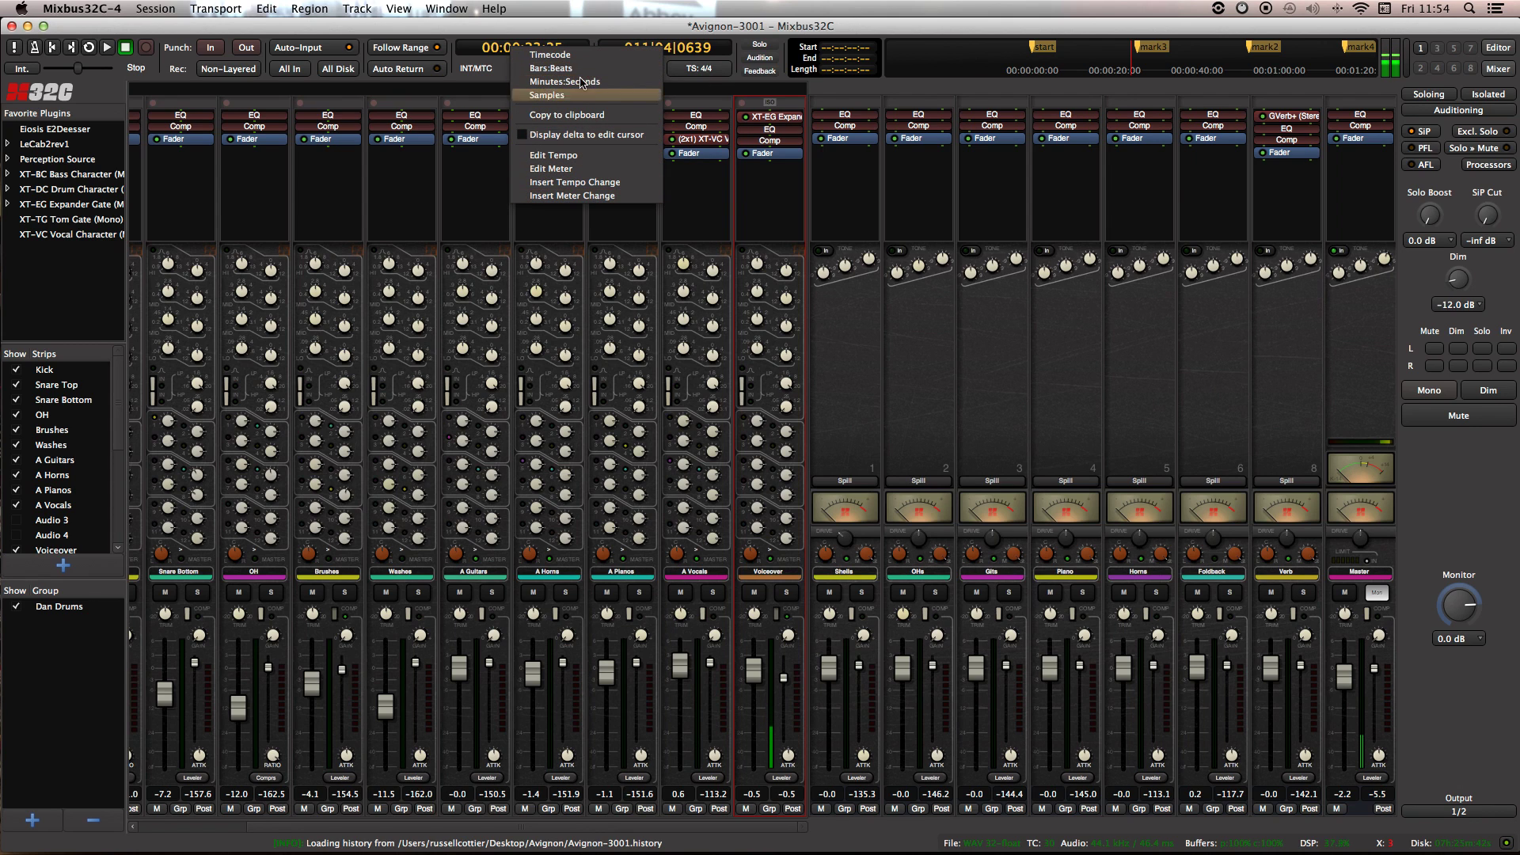
click(683, 51)
right_click(683, 51)
key(Escape)
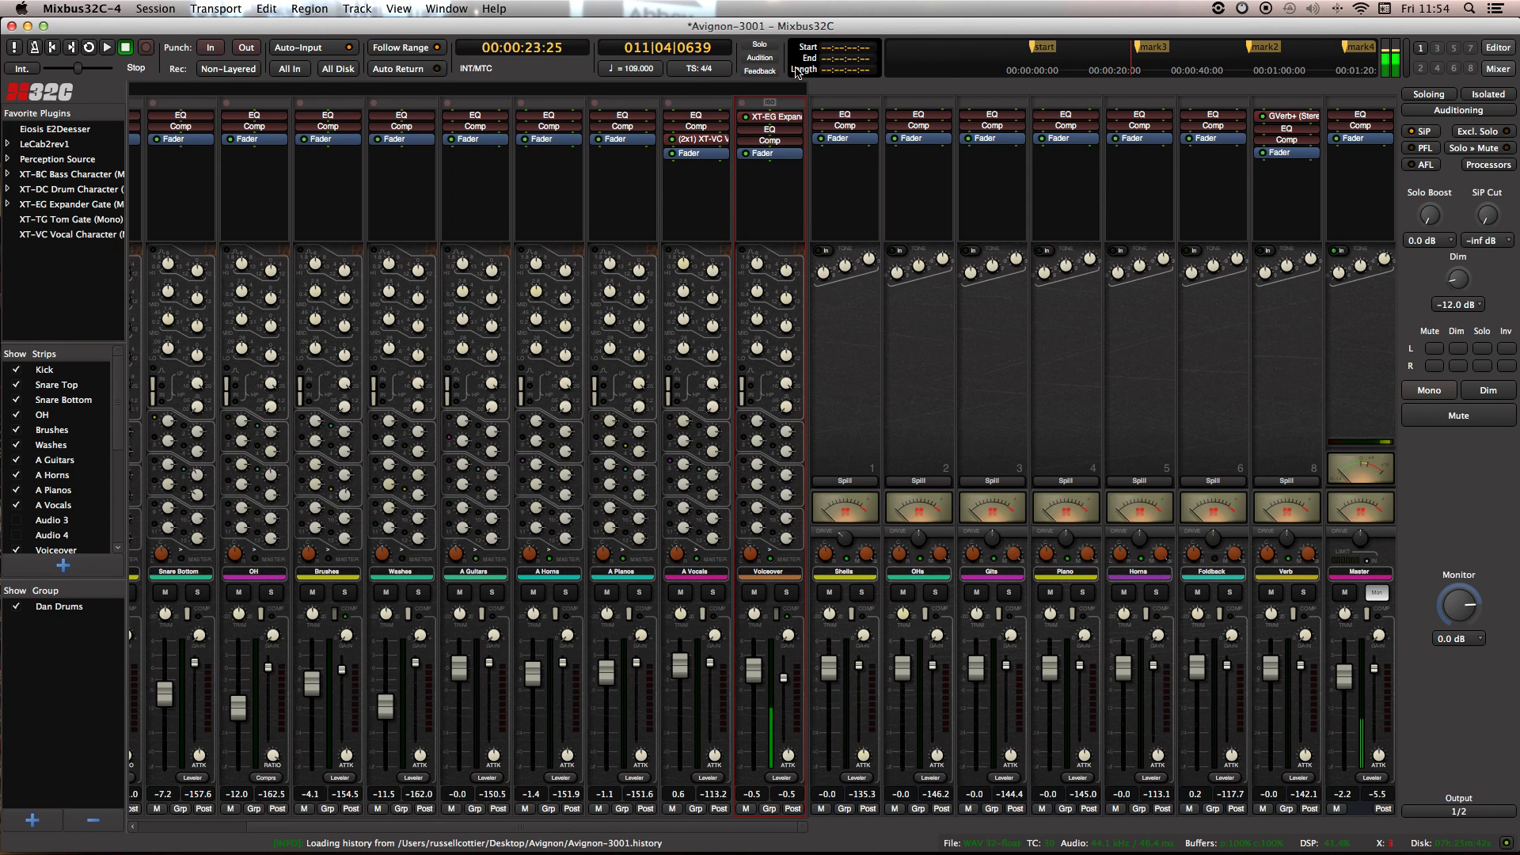
key(alt+m)
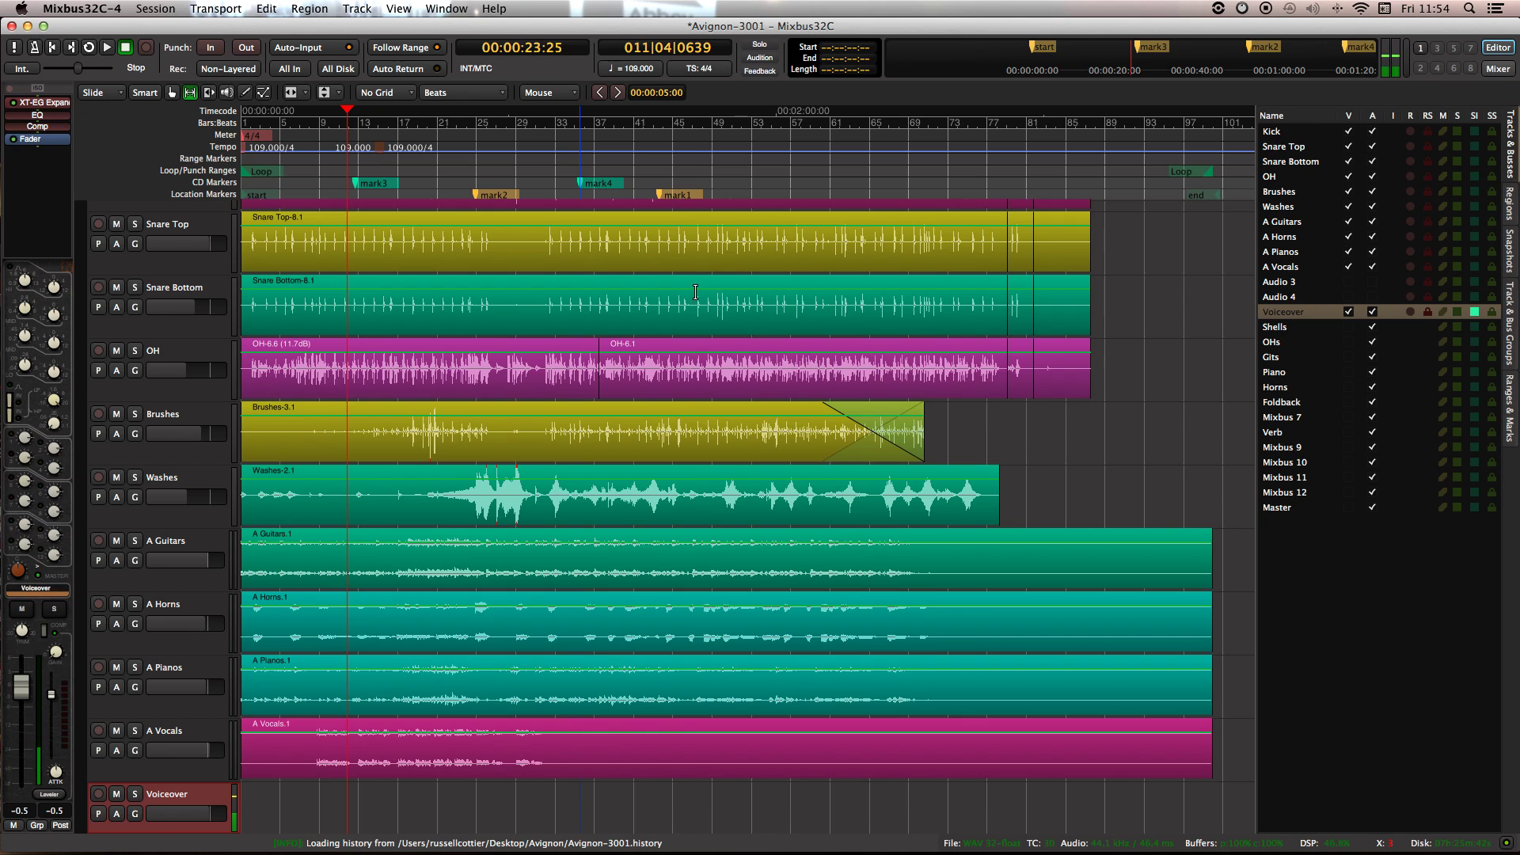
Step: Select bars 47 to 60 on Snare Bottom and OH, then move the playhead to 00:00:13:08
drag(695, 293, 861, 372)
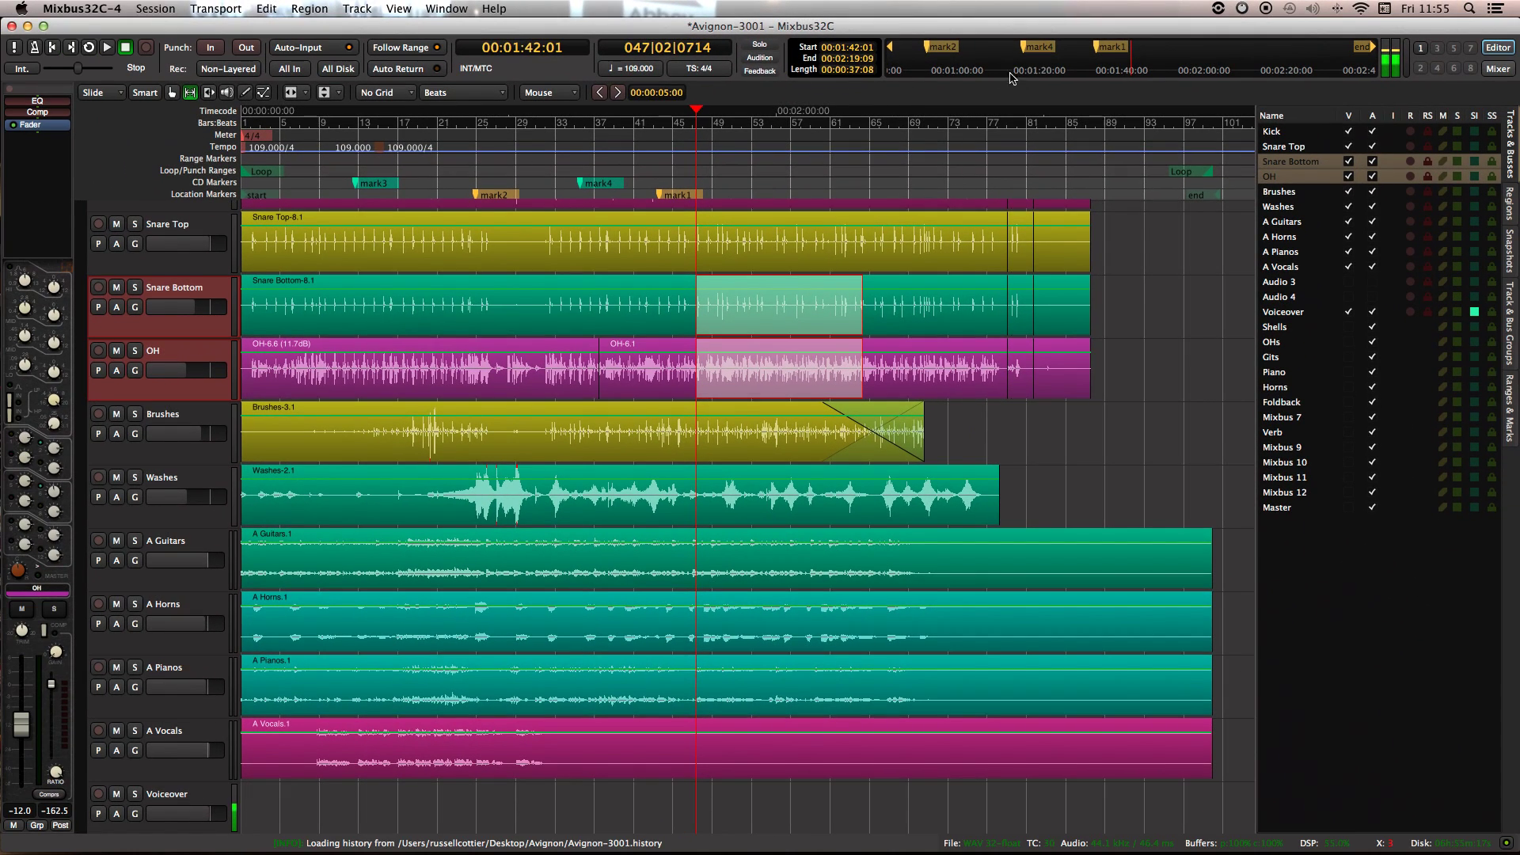
click(1002, 61)
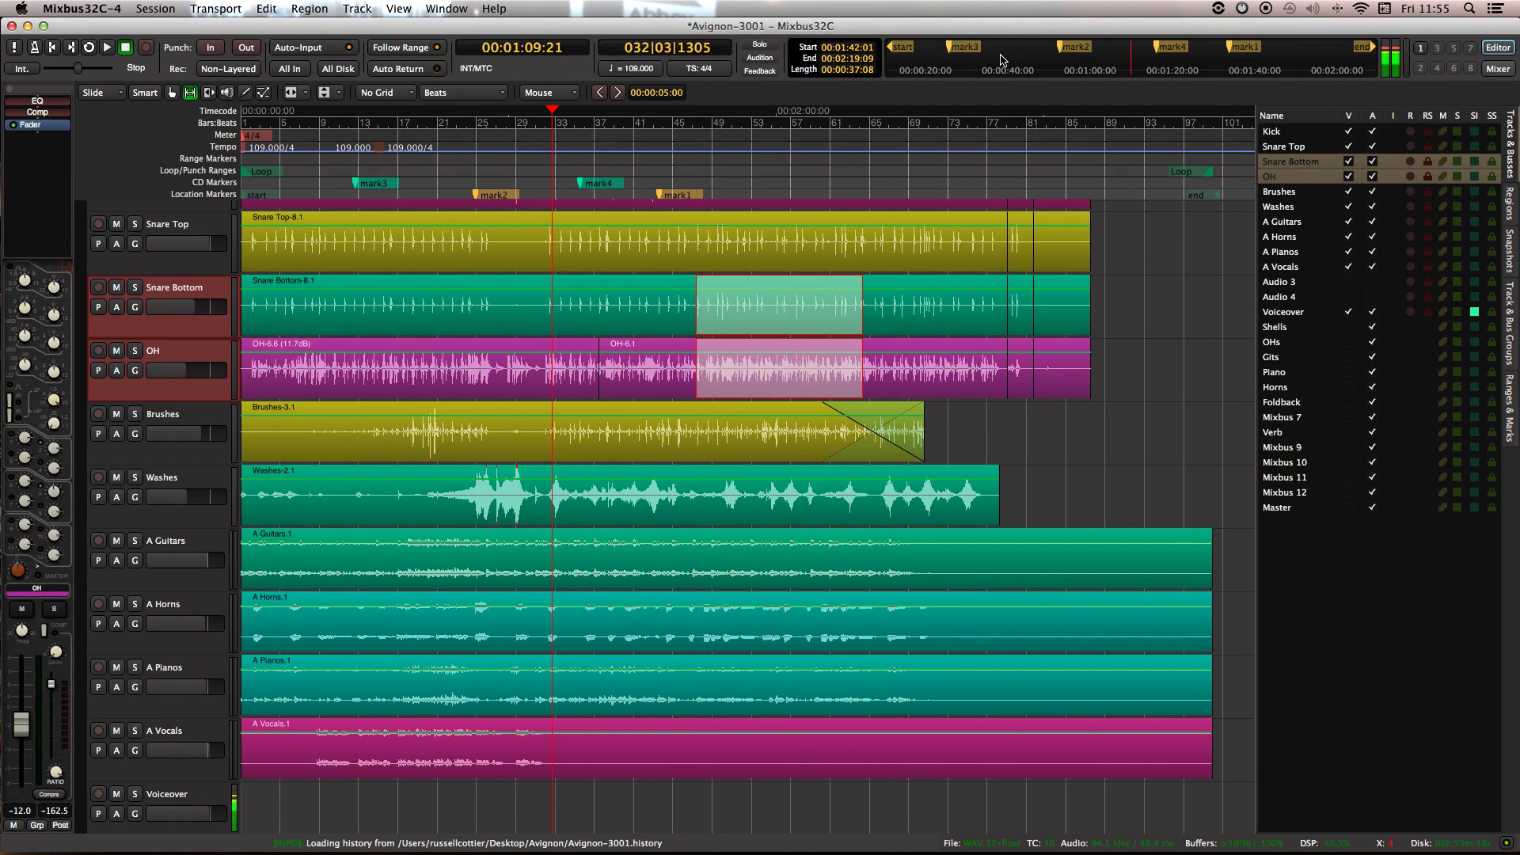
key(Home)
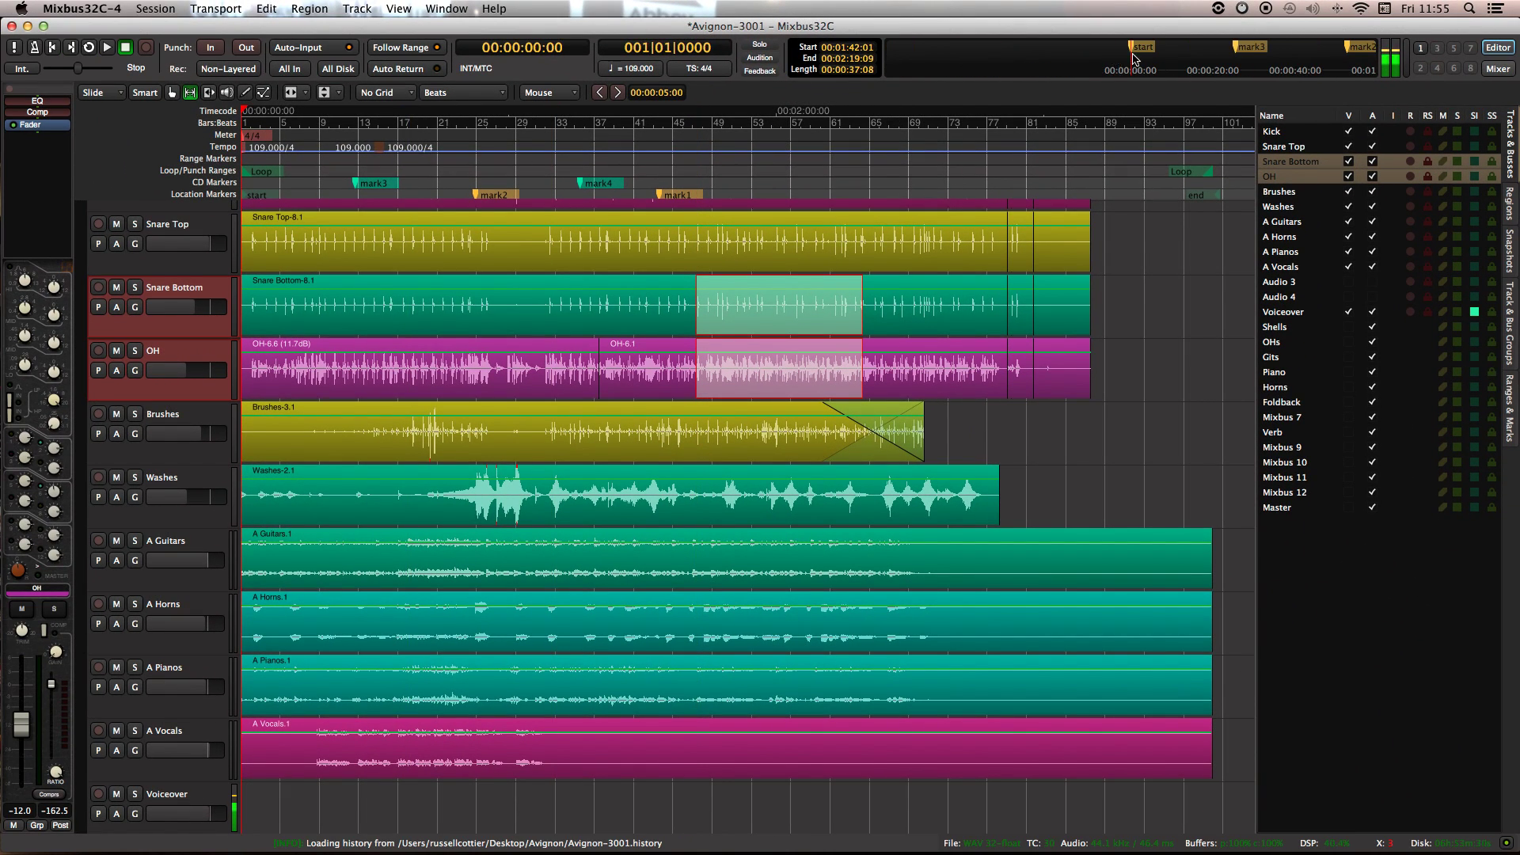
click(1142, 59)
Step: Open and close Preferences, then place the playhead at 00:00:38:02
click(109, 8)
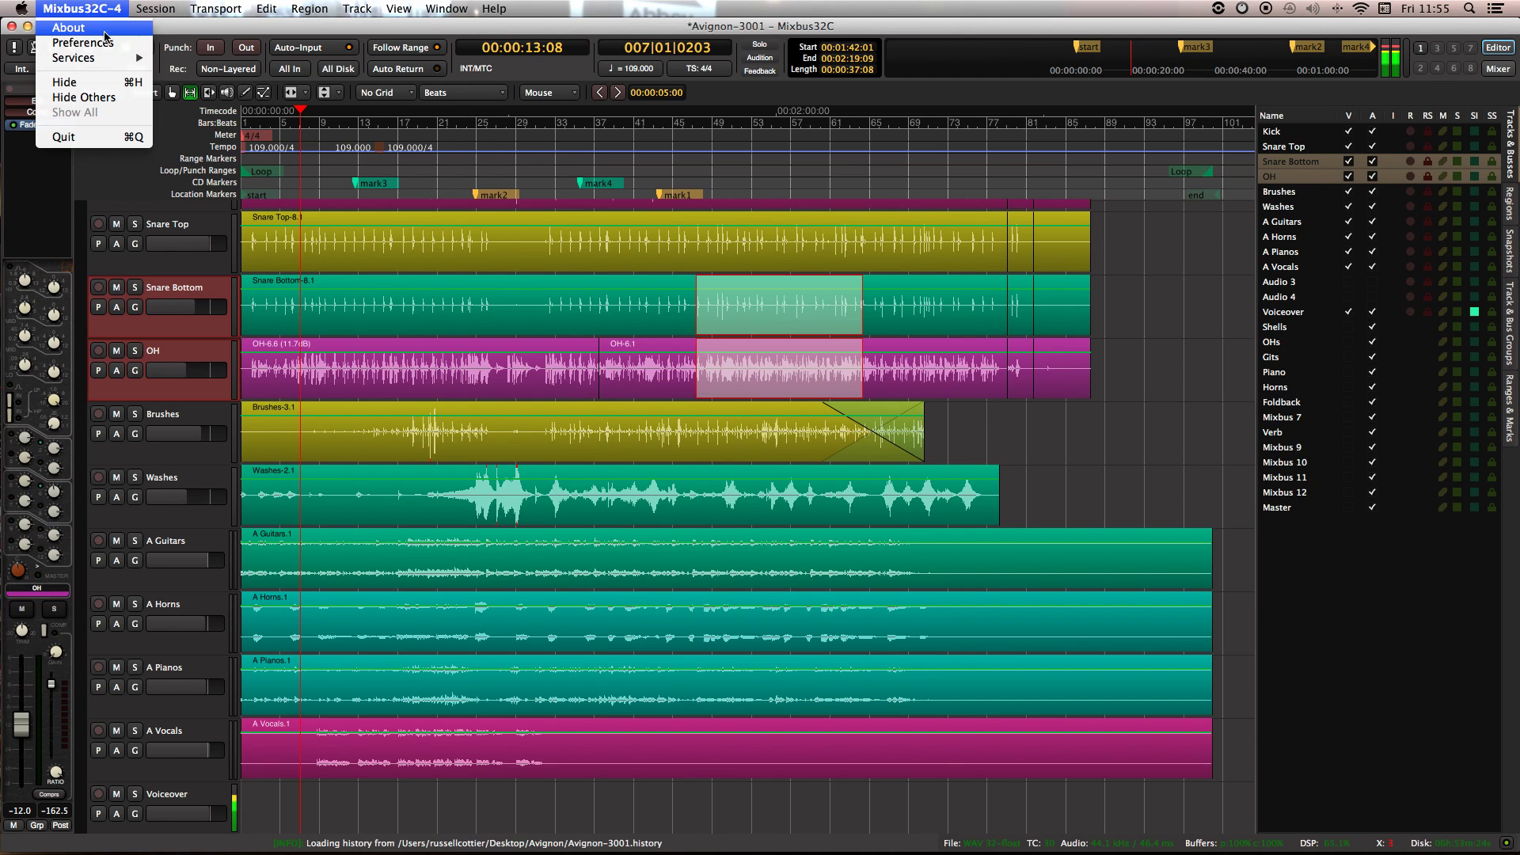
click(106, 41)
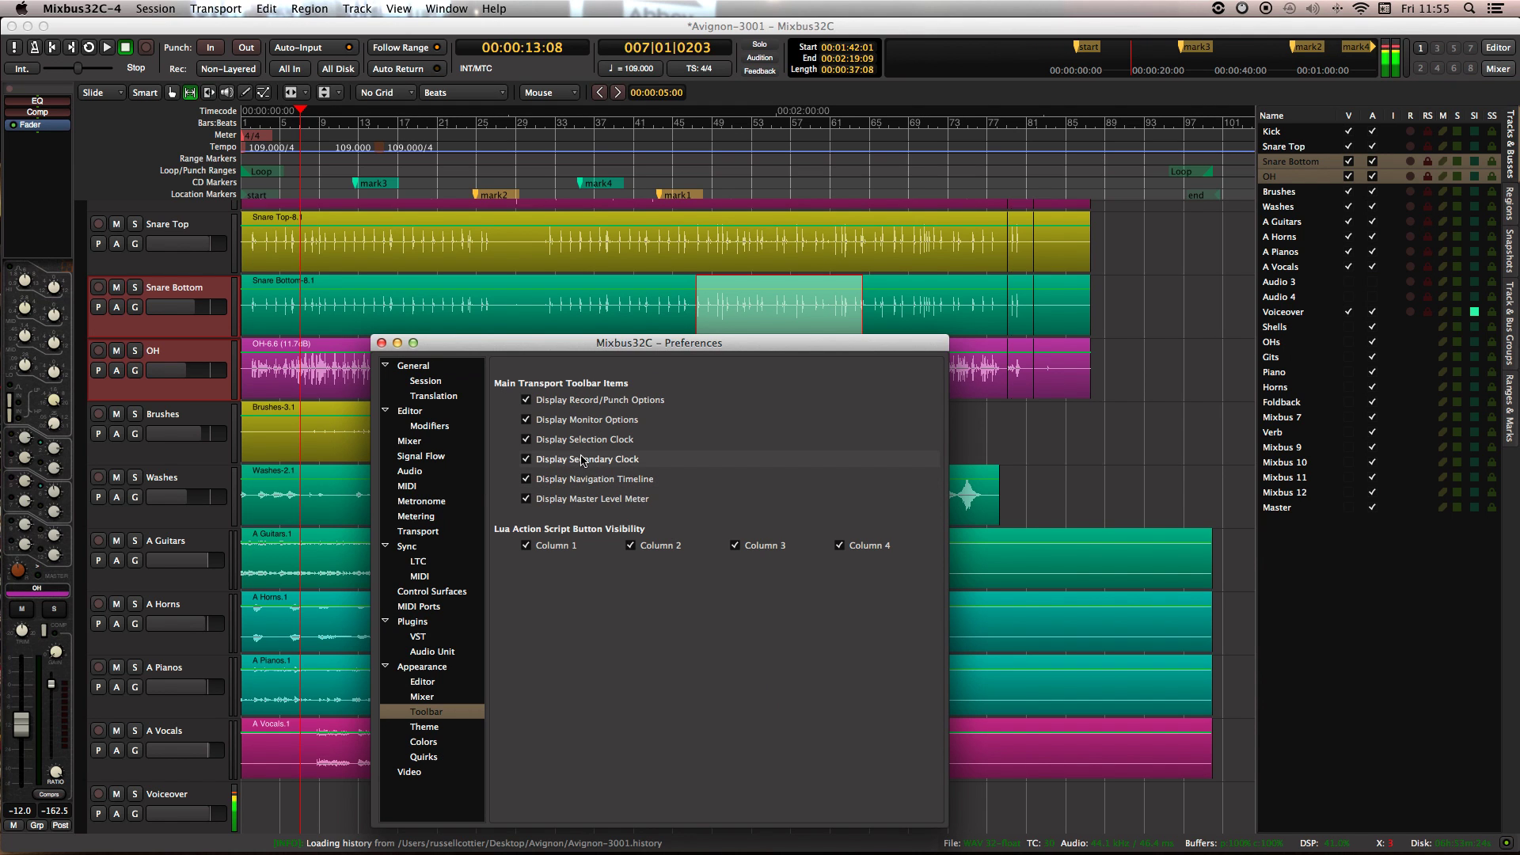
click(380, 343)
click(1232, 56)
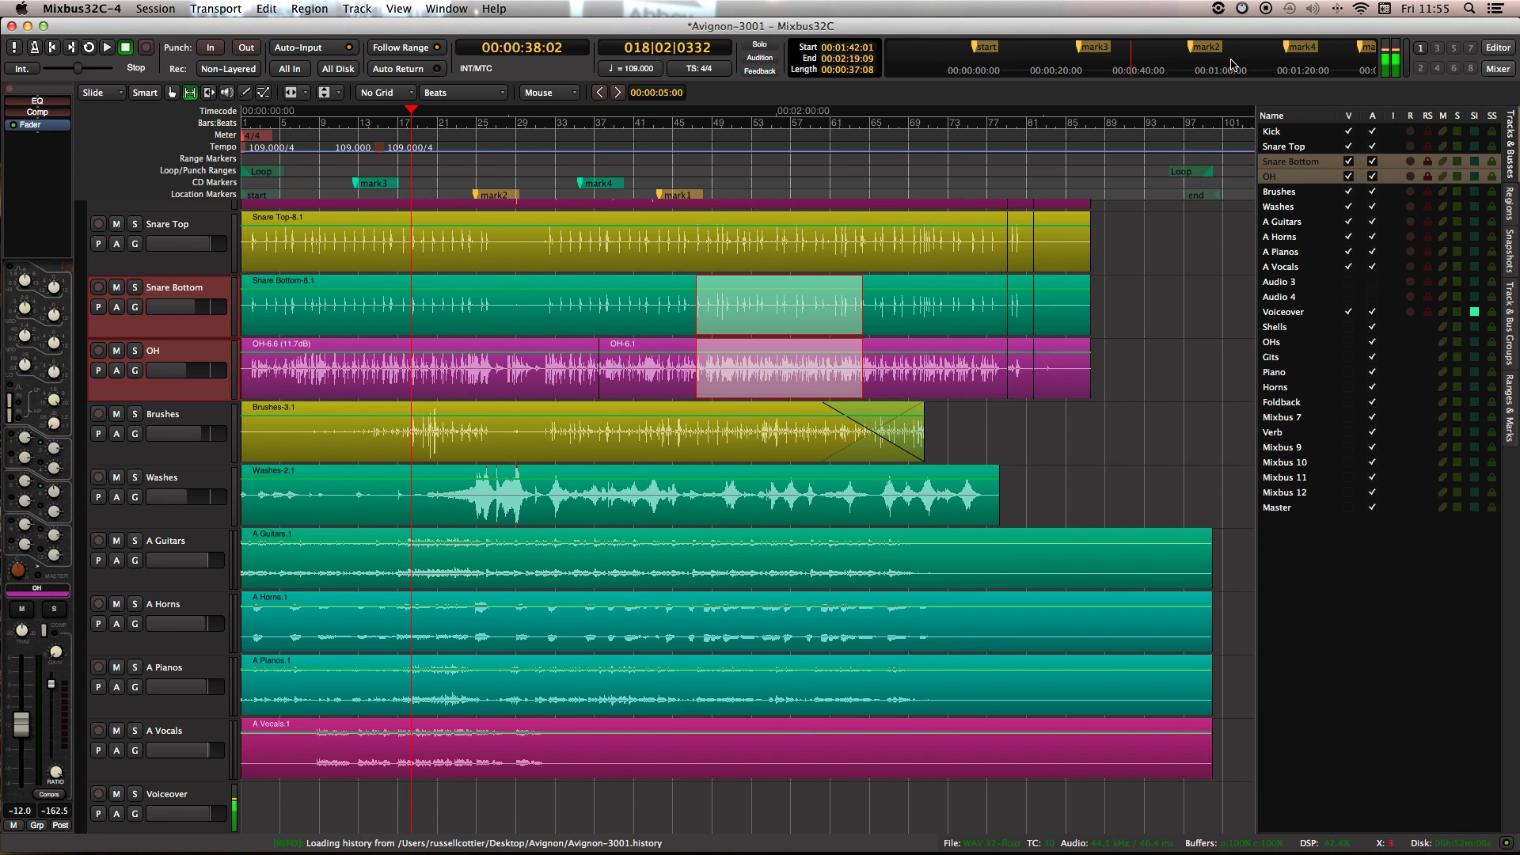
Step: Jump the playhead to the mark2 marker and clear the range selection
click(1232, 62)
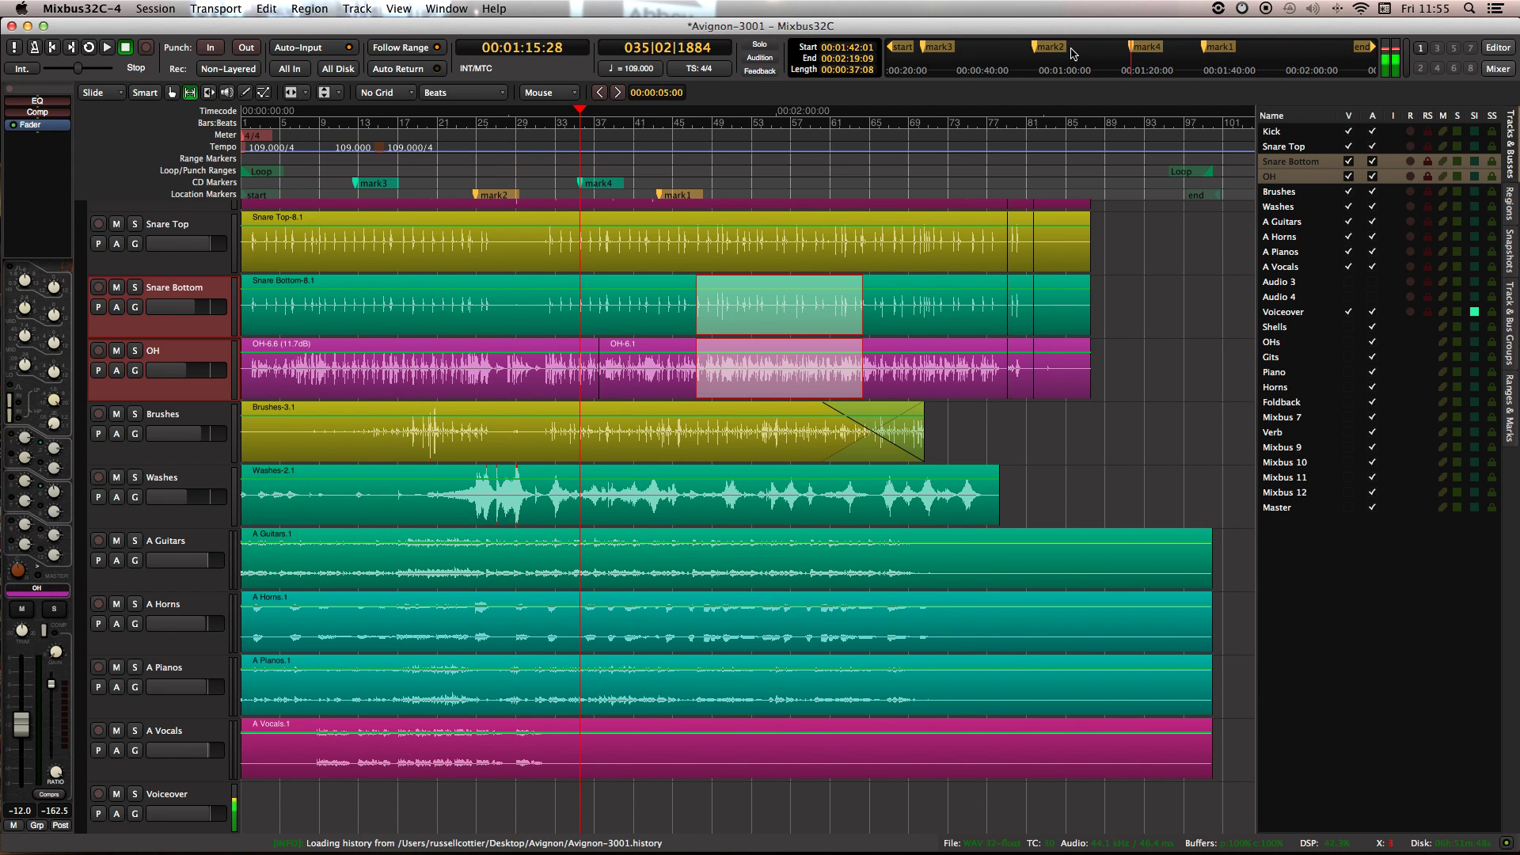
click(1046, 48)
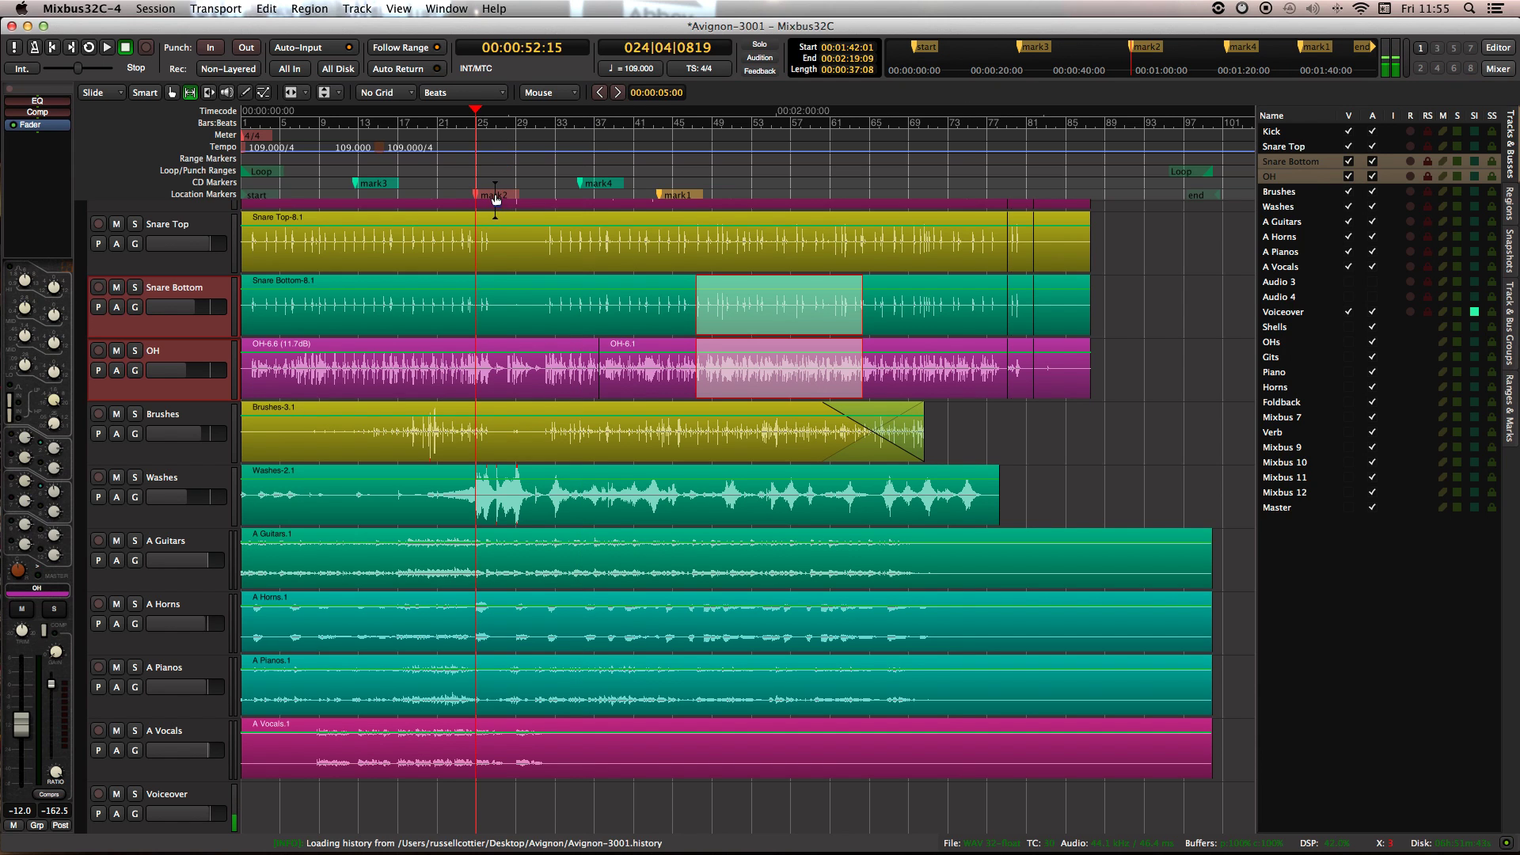
click(494, 203)
click(486, 200)
Step: Rename the mark2 marker to 'chorus 1'
right_click(485, 200)
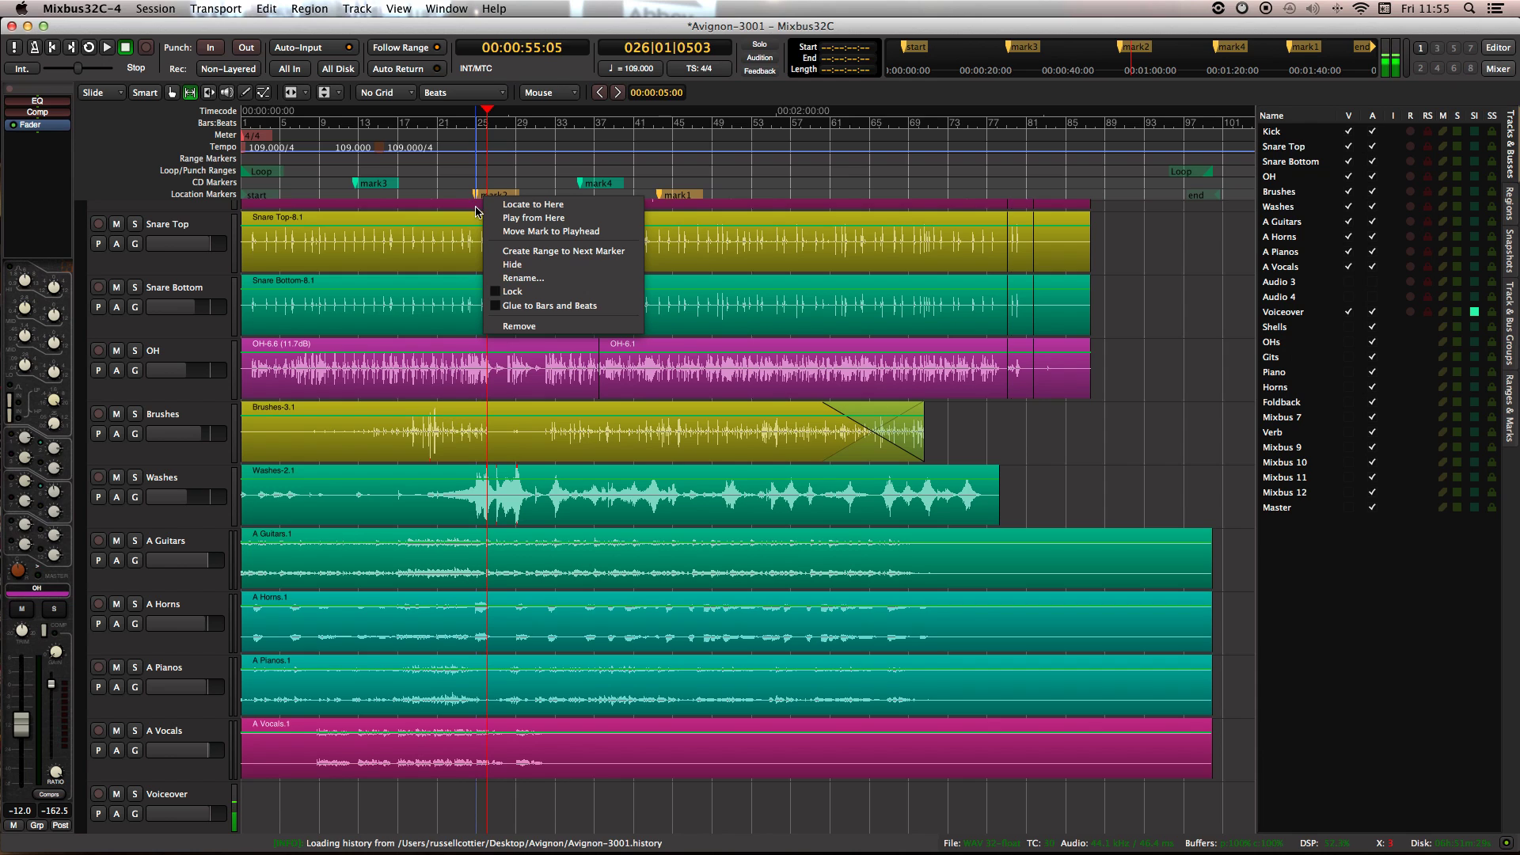
click(523, 278)
text(c)
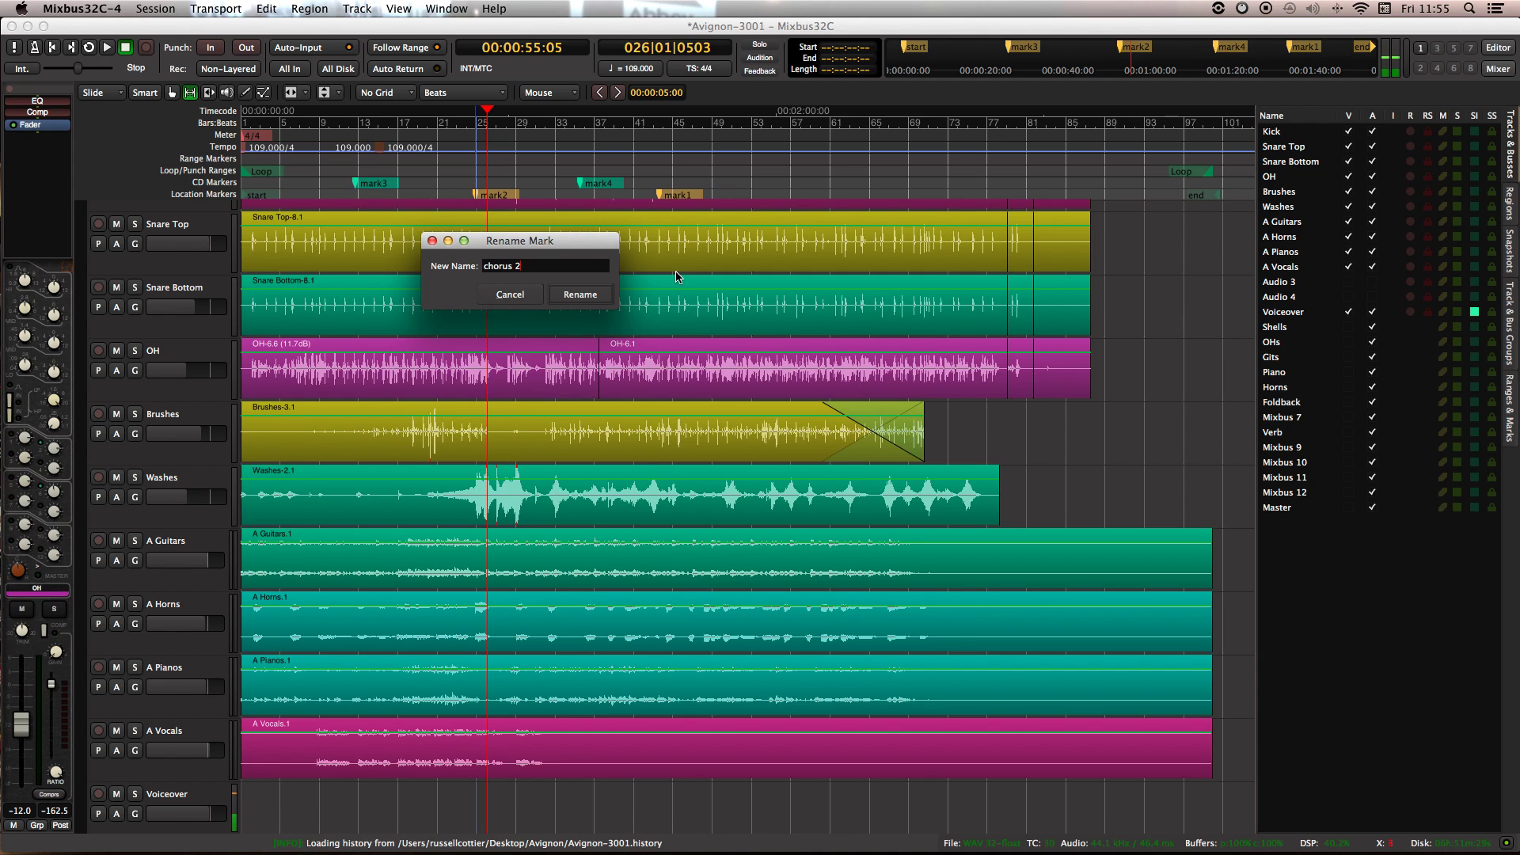
text(horus 2)
key(BackSpace)
text(1)
key(Return)
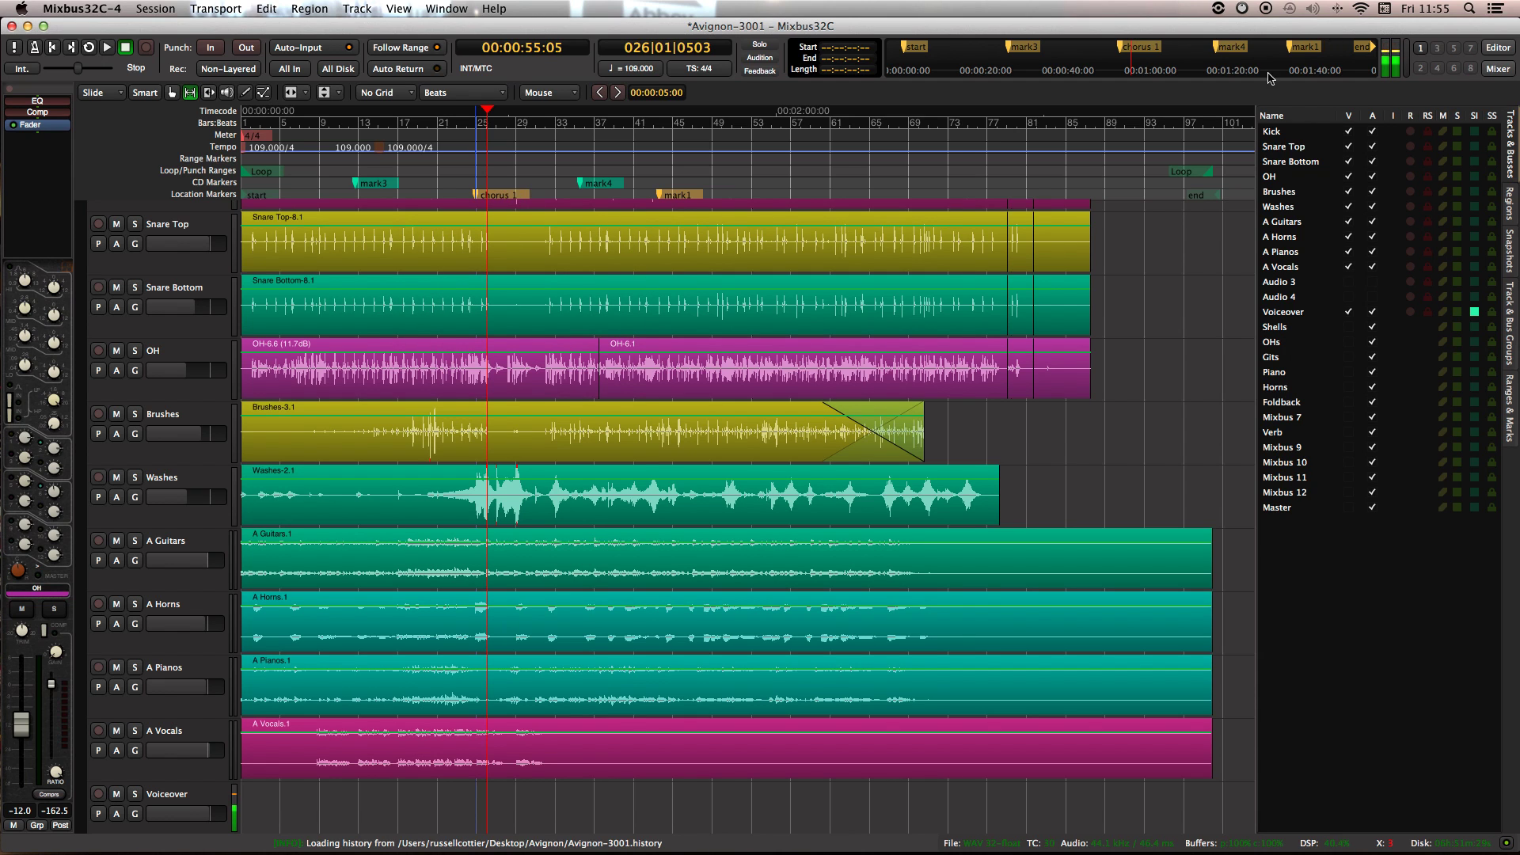
Step: Play briefly from chorus 1, then switch to the mixer with the playhead back on chorus 1
click(502, 195)
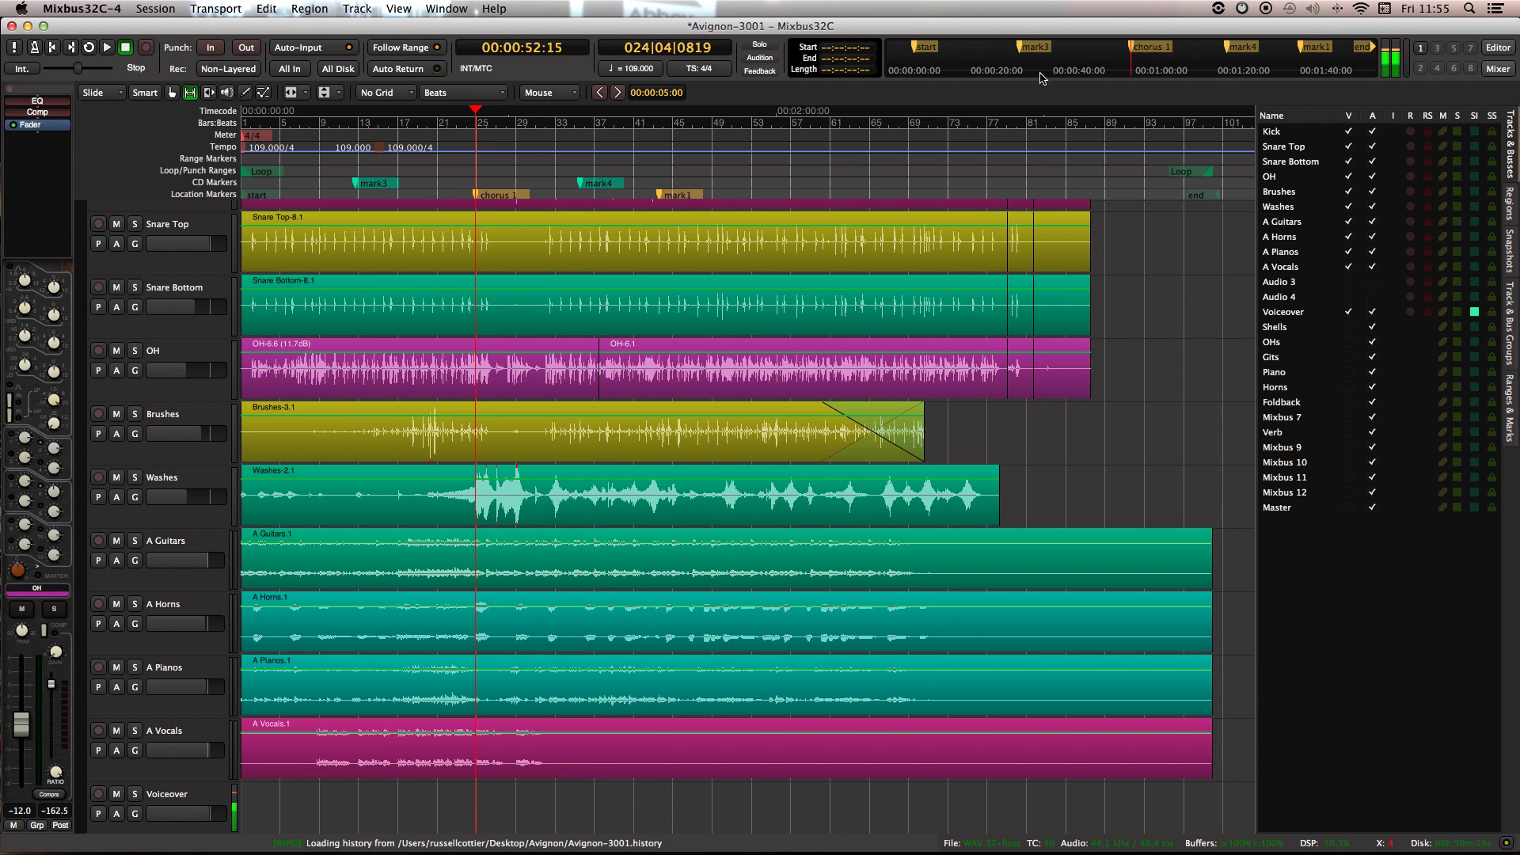
key(space)
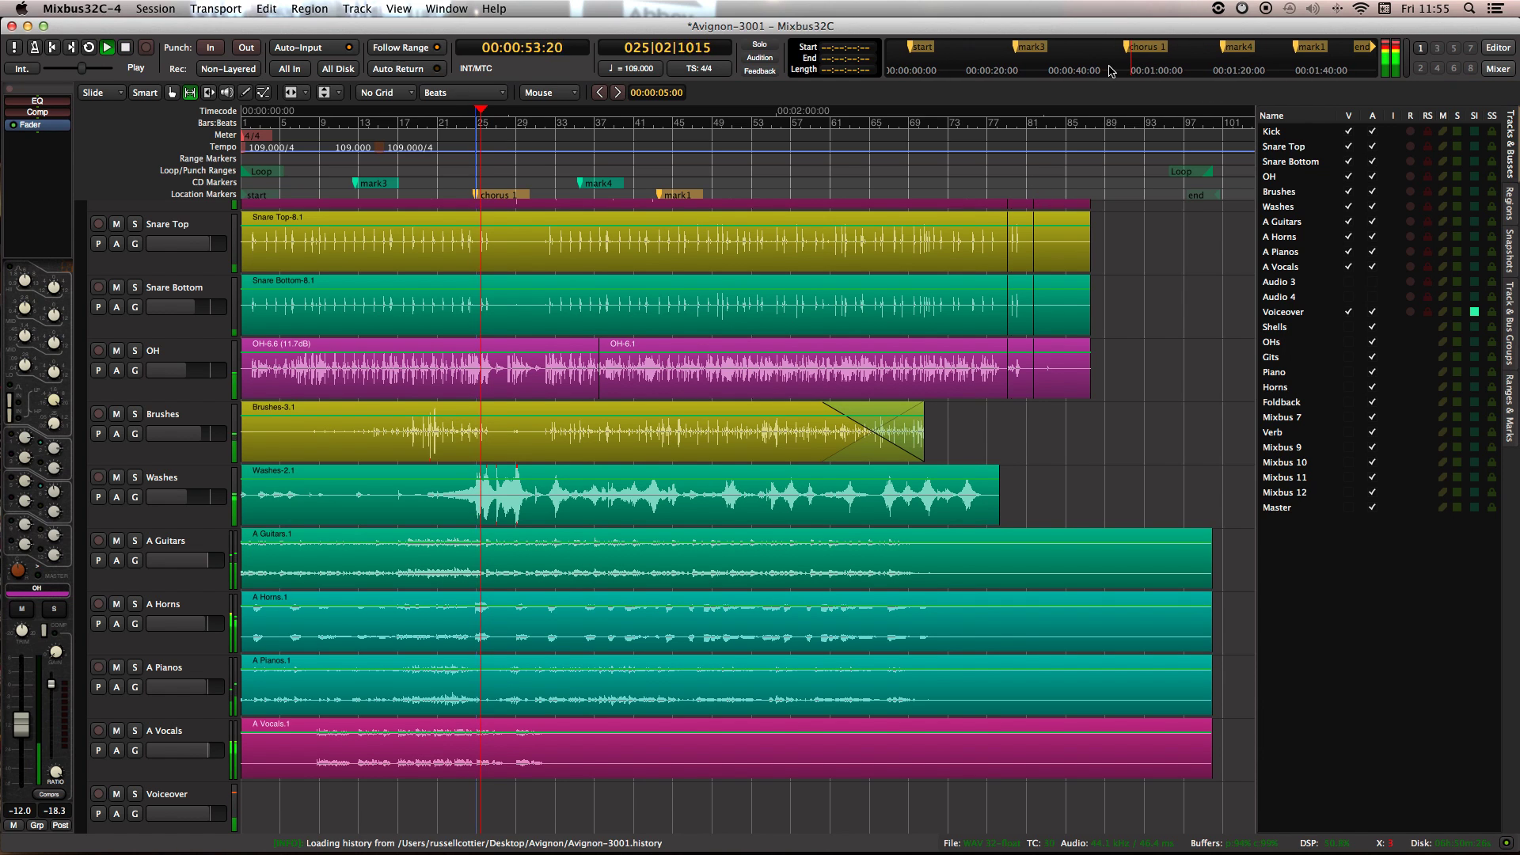
key(space)
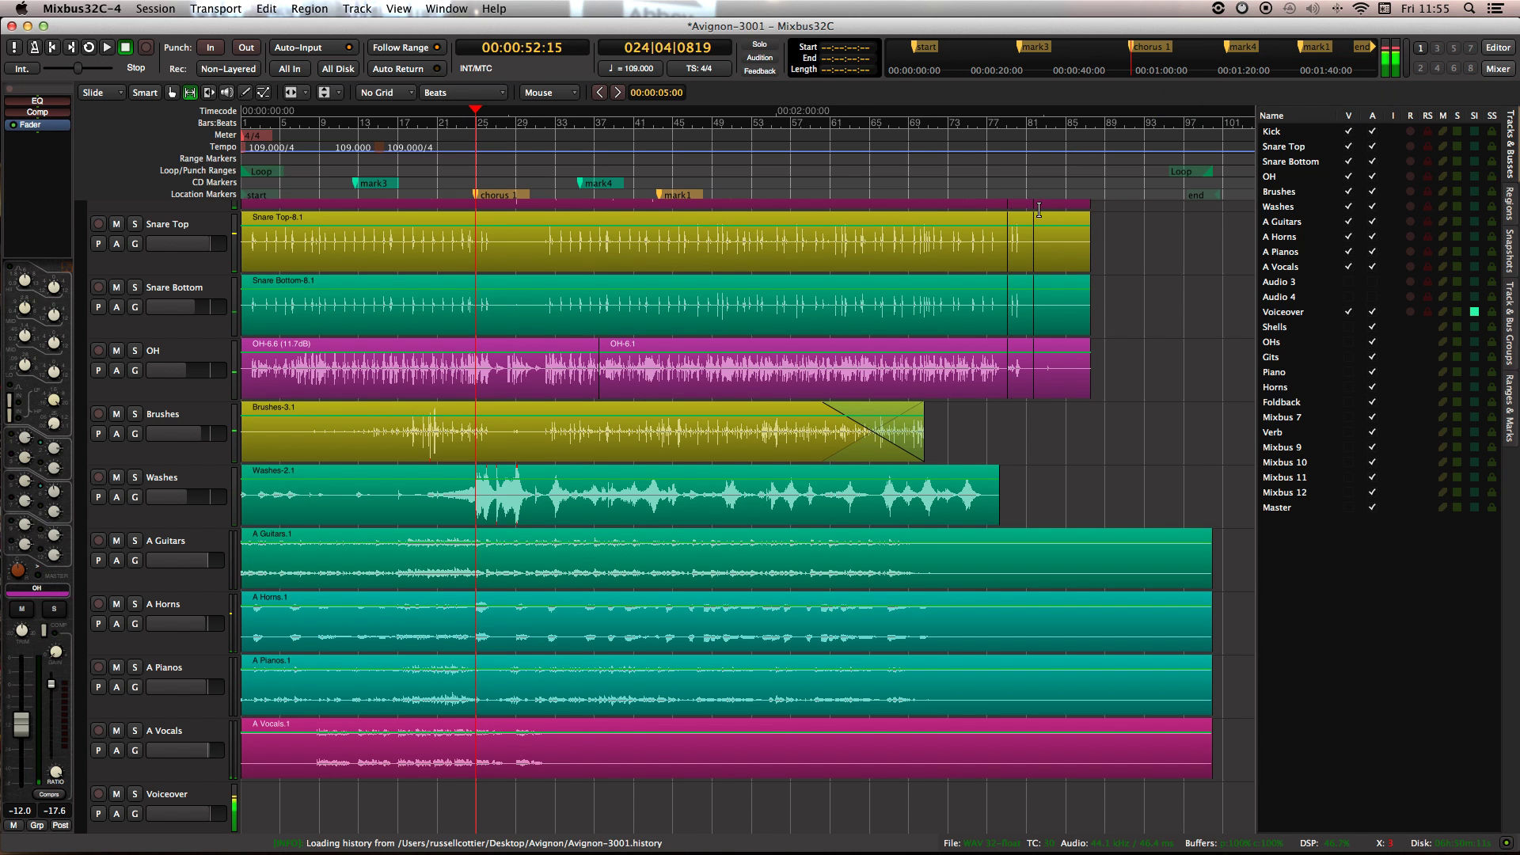
key(alt+m)
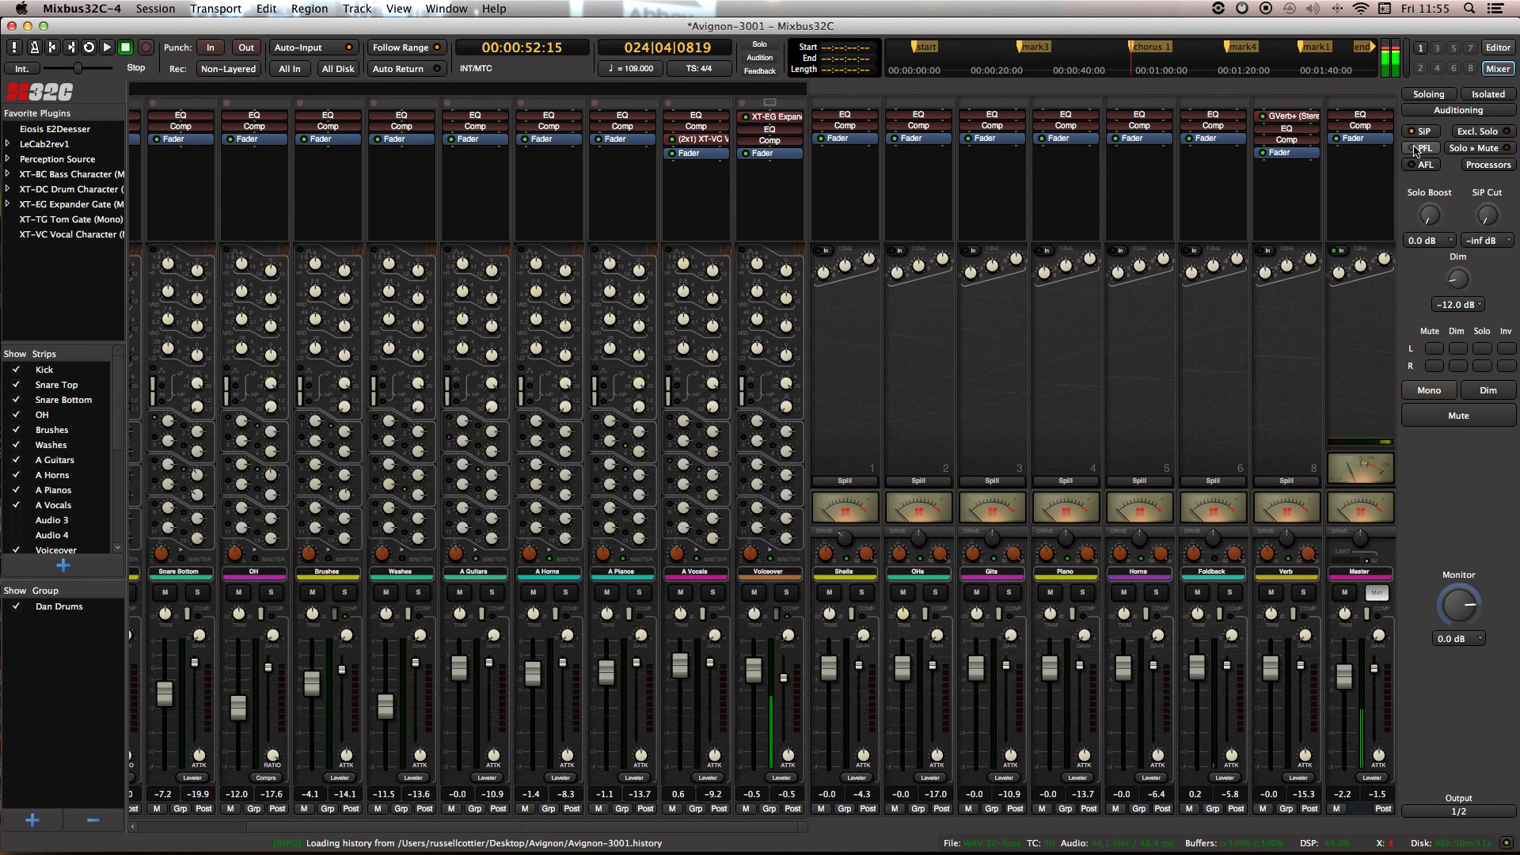
click(1226, 53)
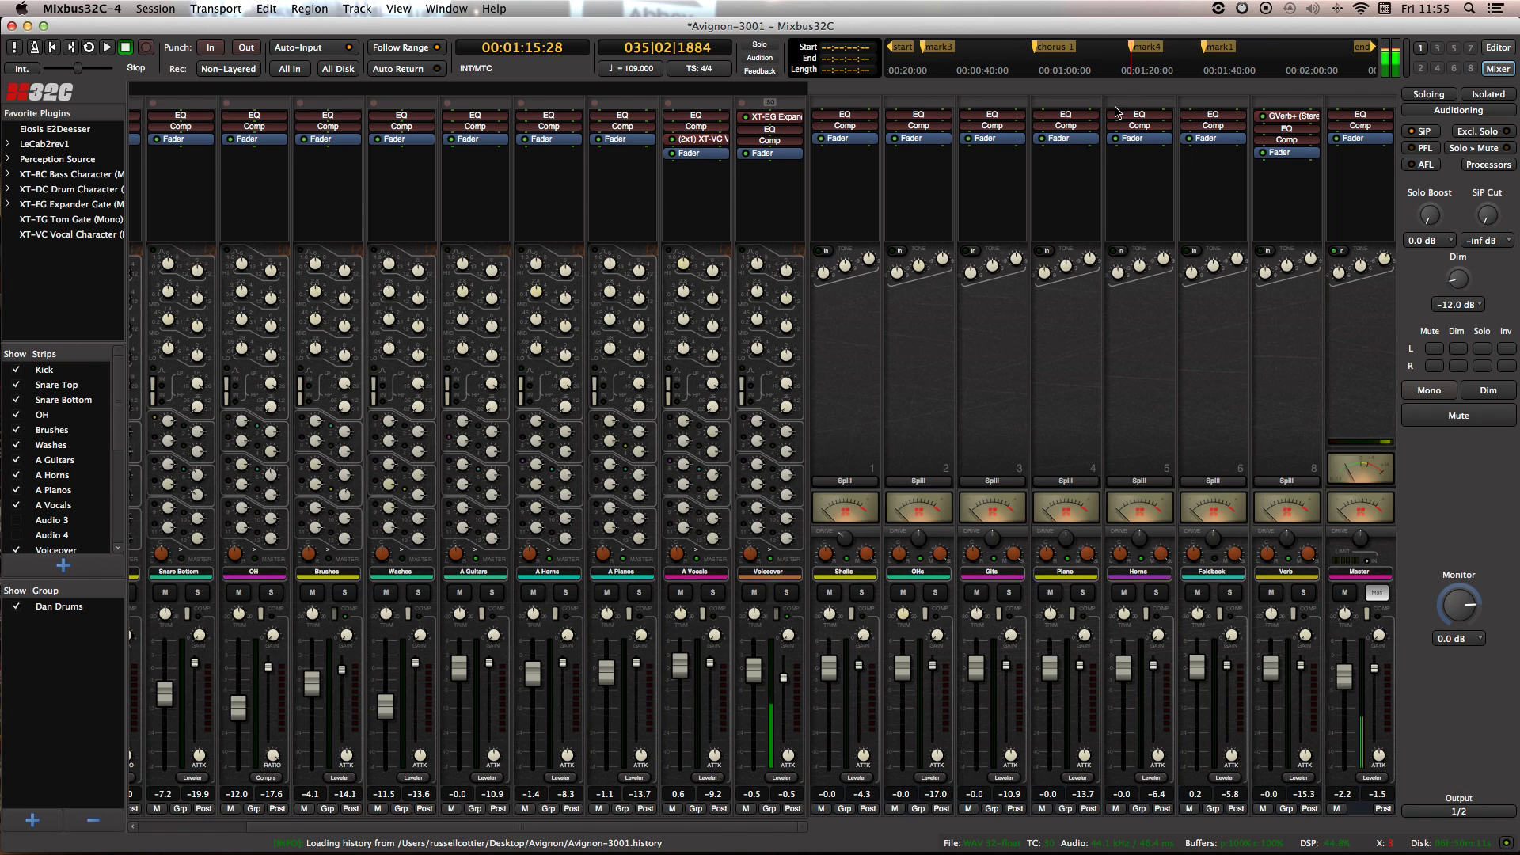
click(1033, 55)
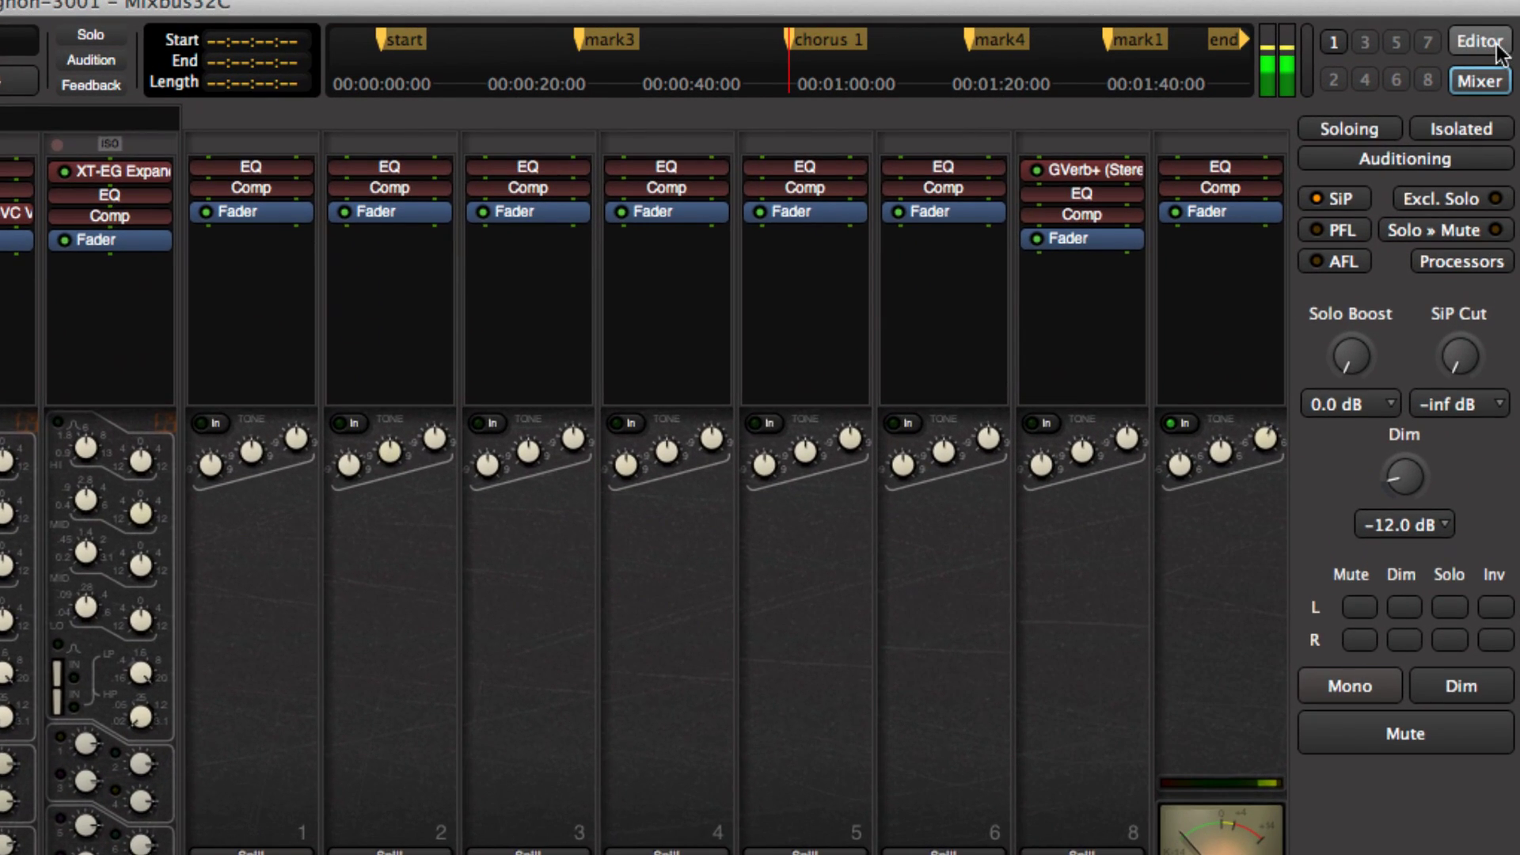
click(1473, 43)
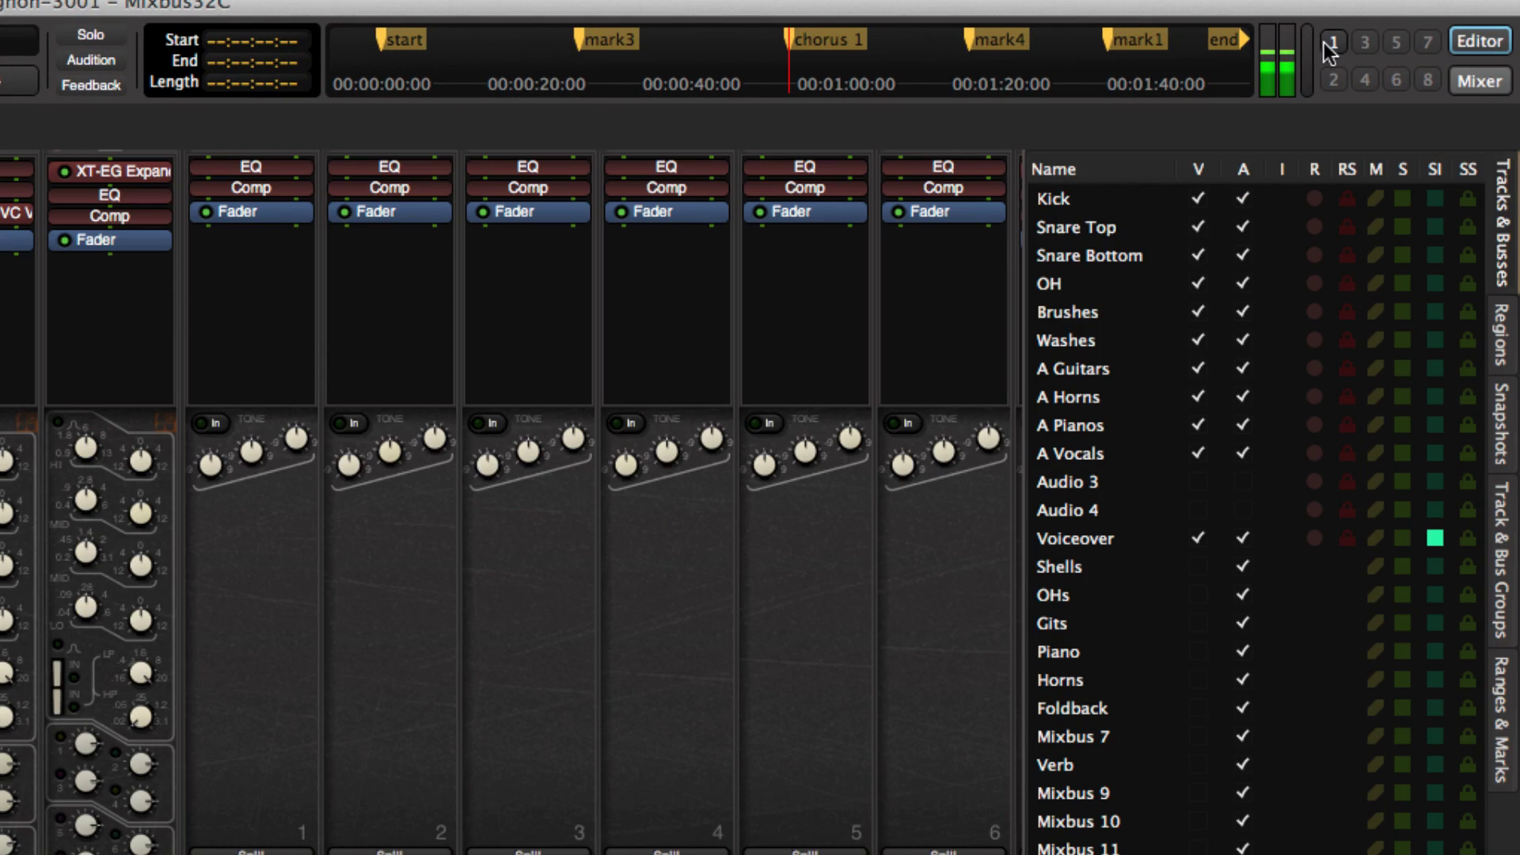
click(1479, 80)
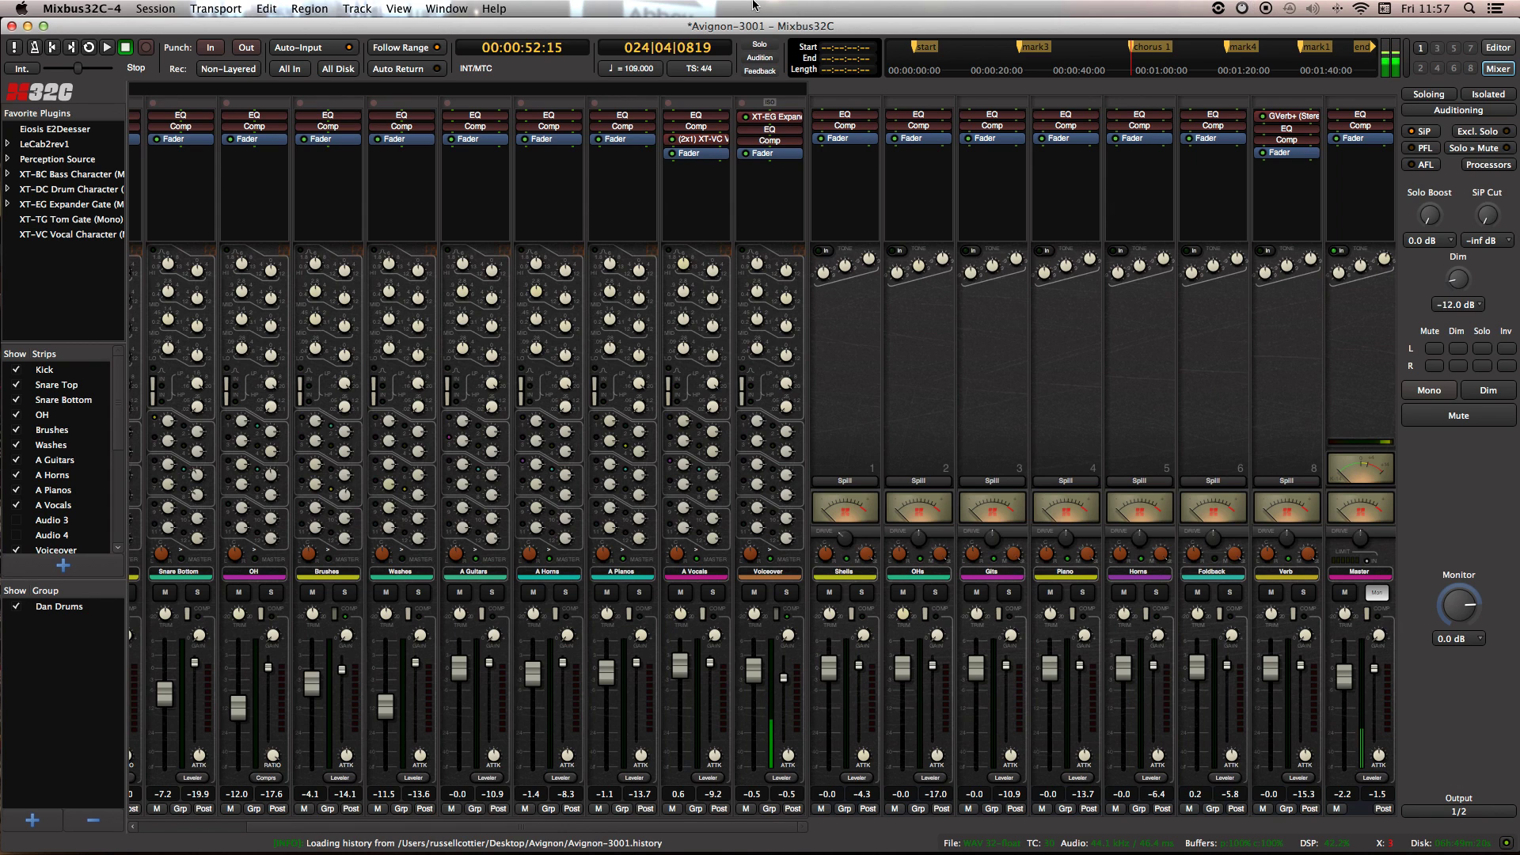
Step: Open the Script Manager by searching 'scrip' in the help search
click(494, 10)
text(sc)
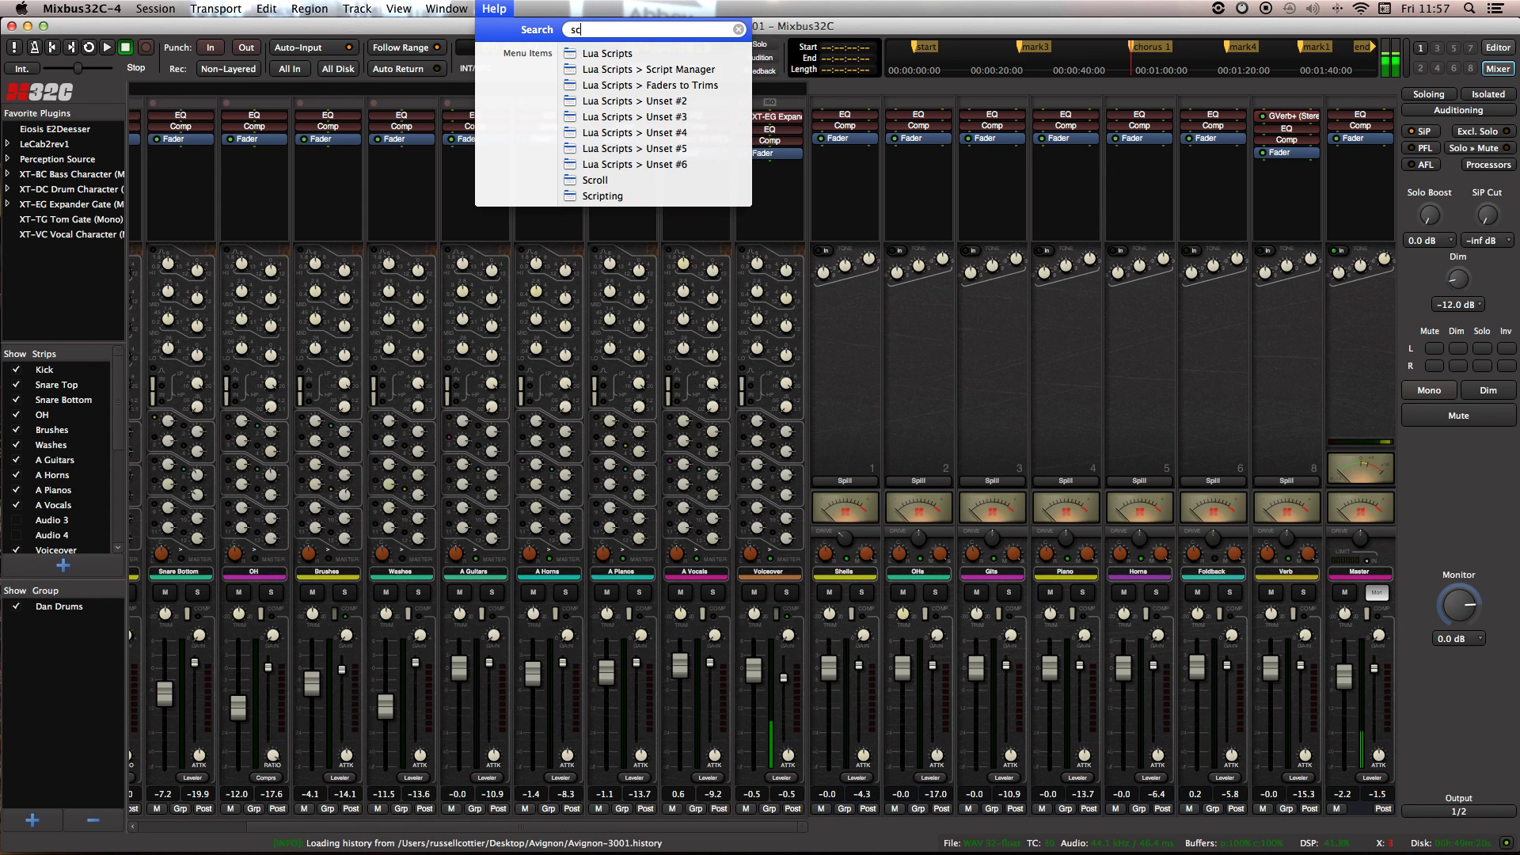
text(rip)
key(Down)
key(Down)
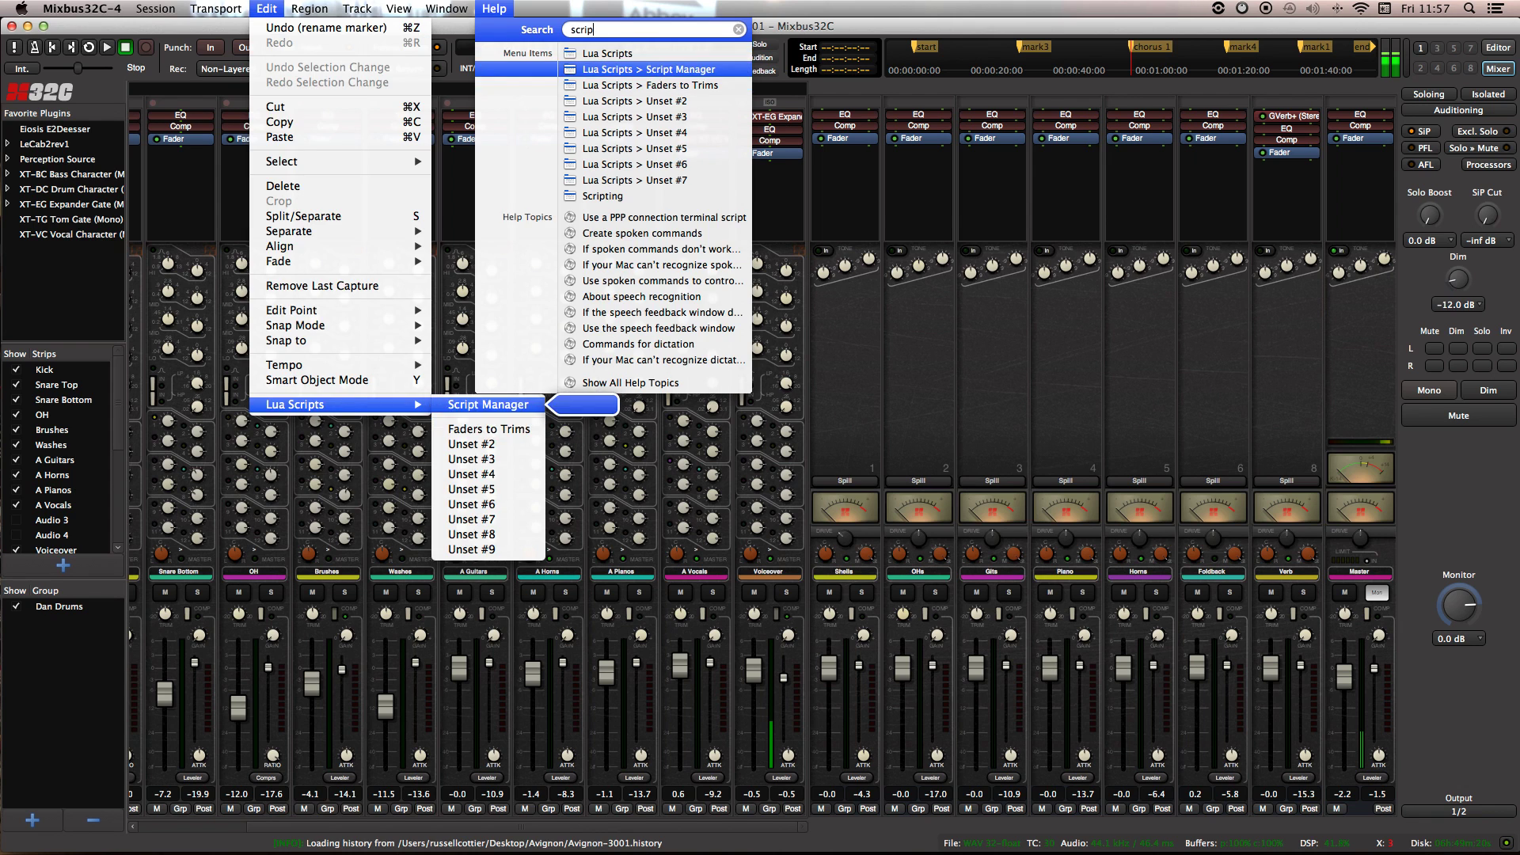
key(Return)
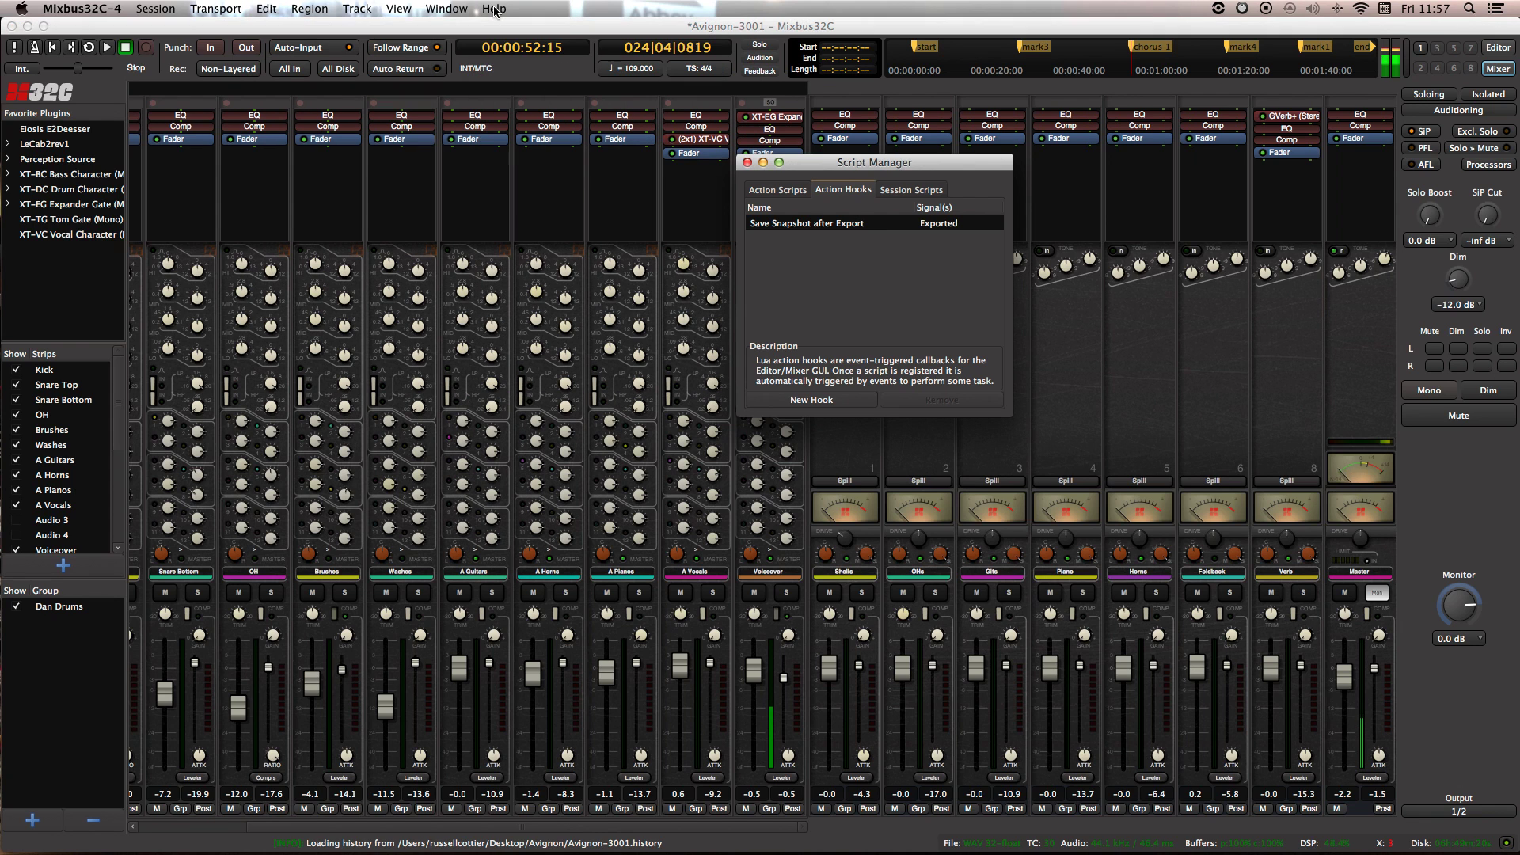
Step: Browse the Action Hooks and Session Scripts tabs, ending back on Action Scripts
click(779, 192)
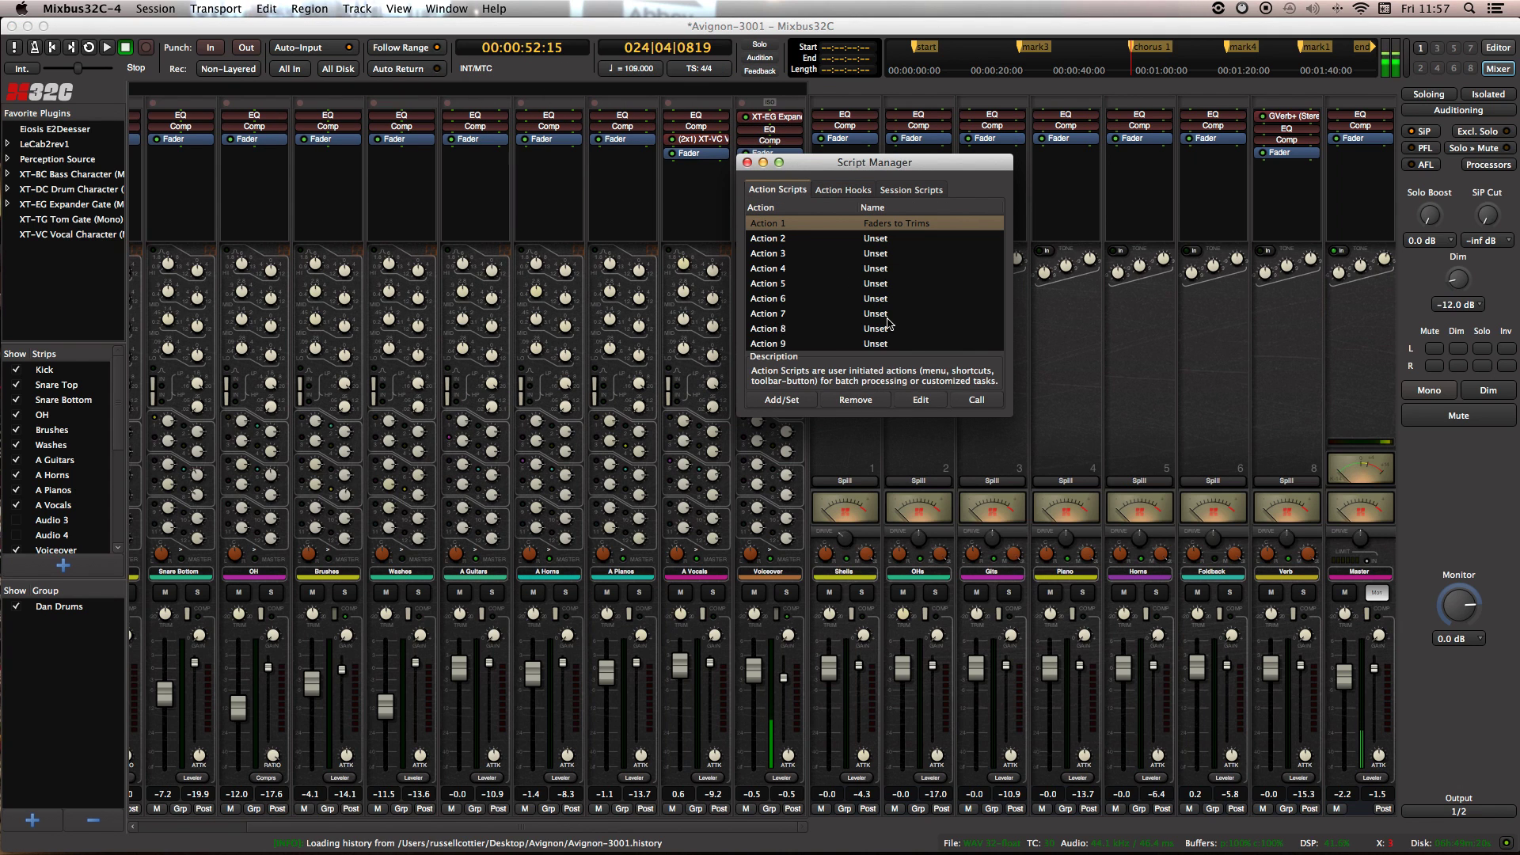
click(838, 193)
click(890, 192)
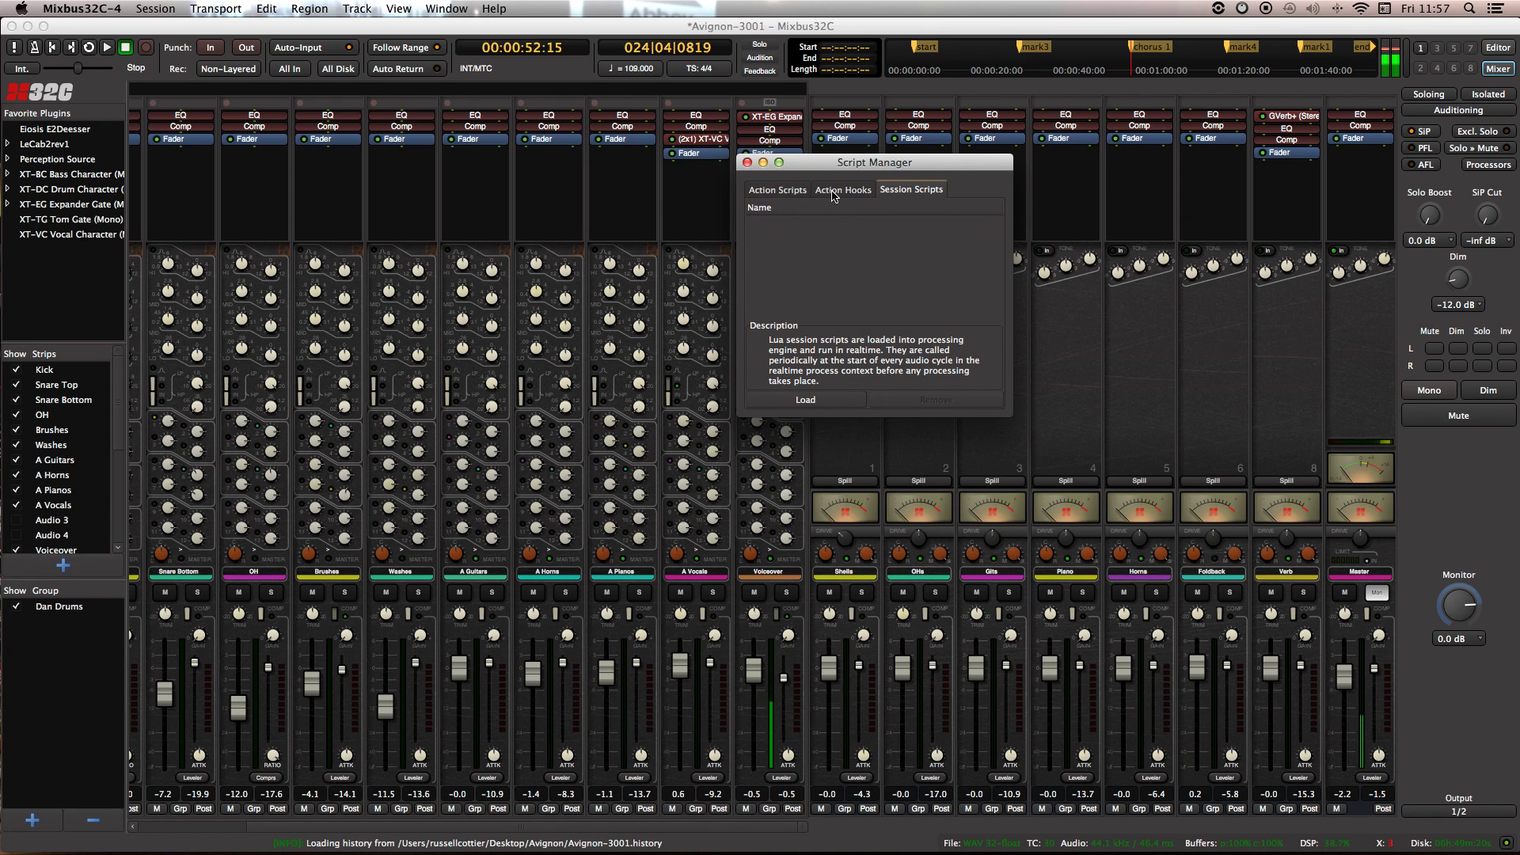
click(791, 191)
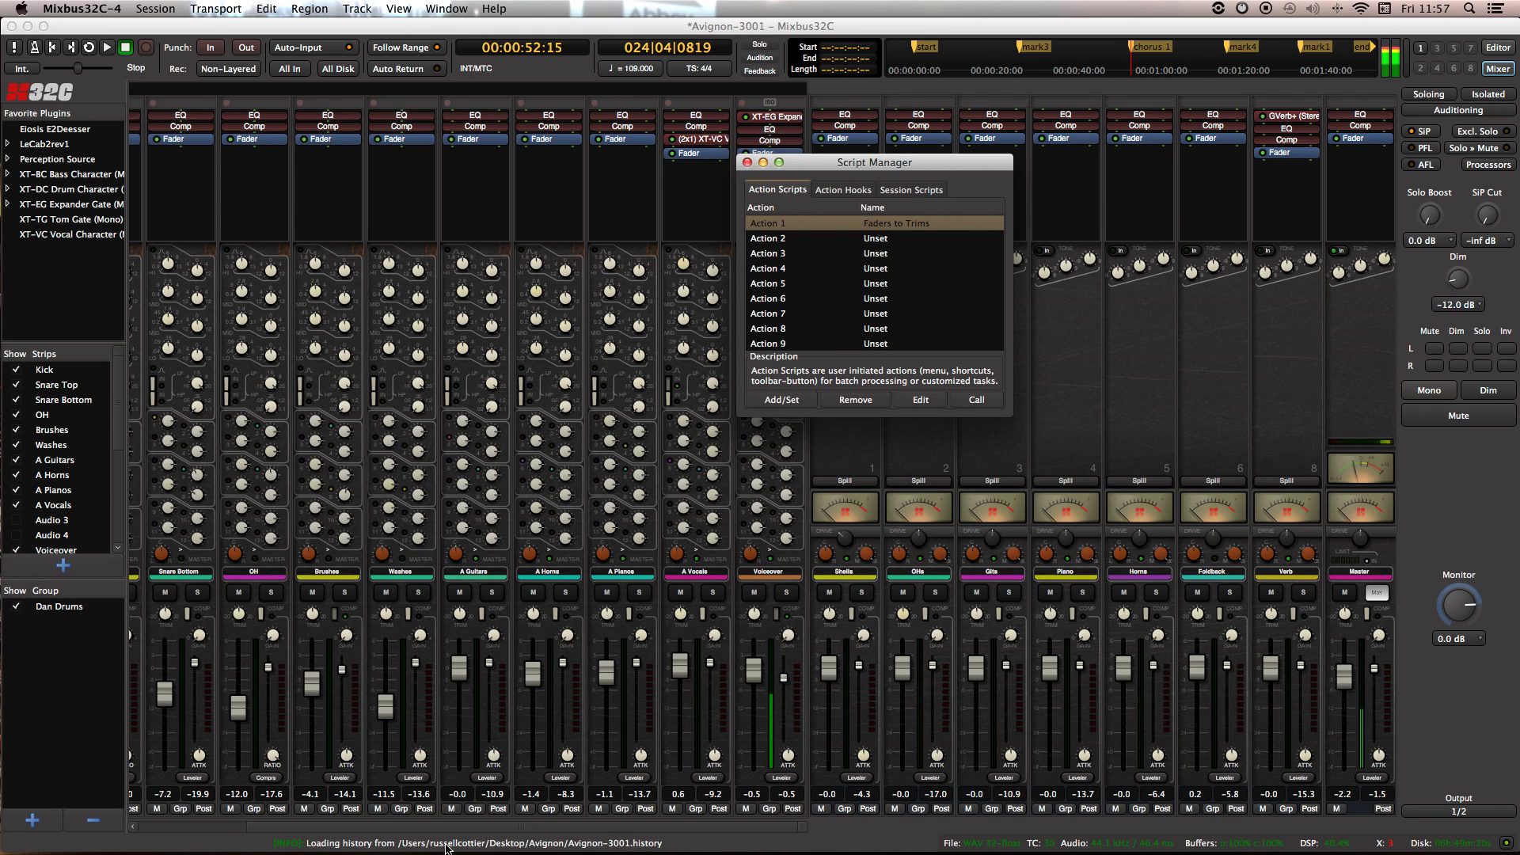
Step: Scroll the mixer left, move the Script Manager bottom-right, and pull Washes to -22.9 dB
click(419, 832)
drag(420, 831, 266, 834)
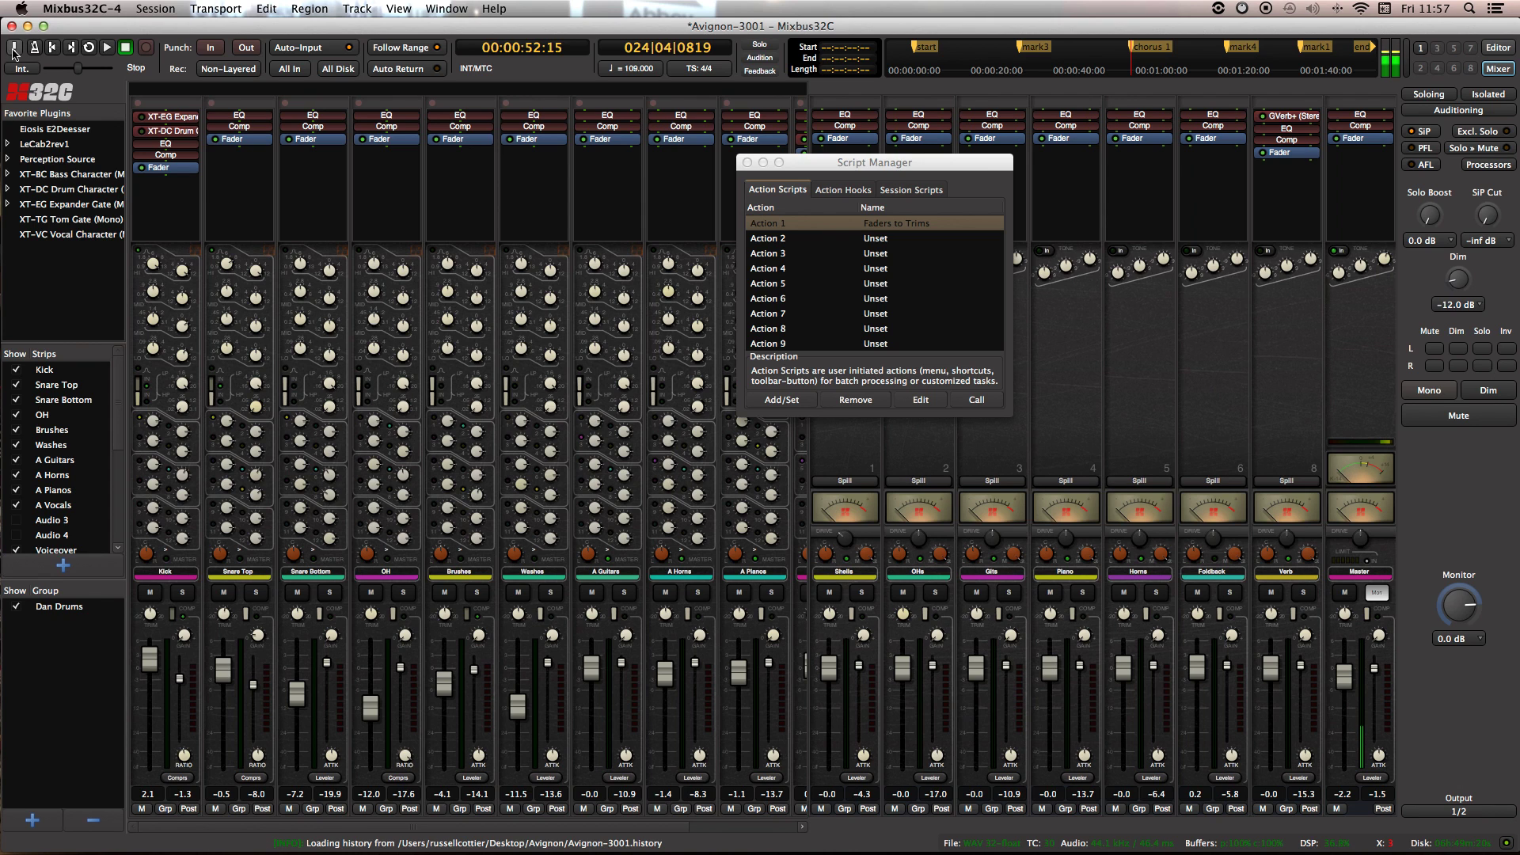
drag(827, 163, 1242, 575)
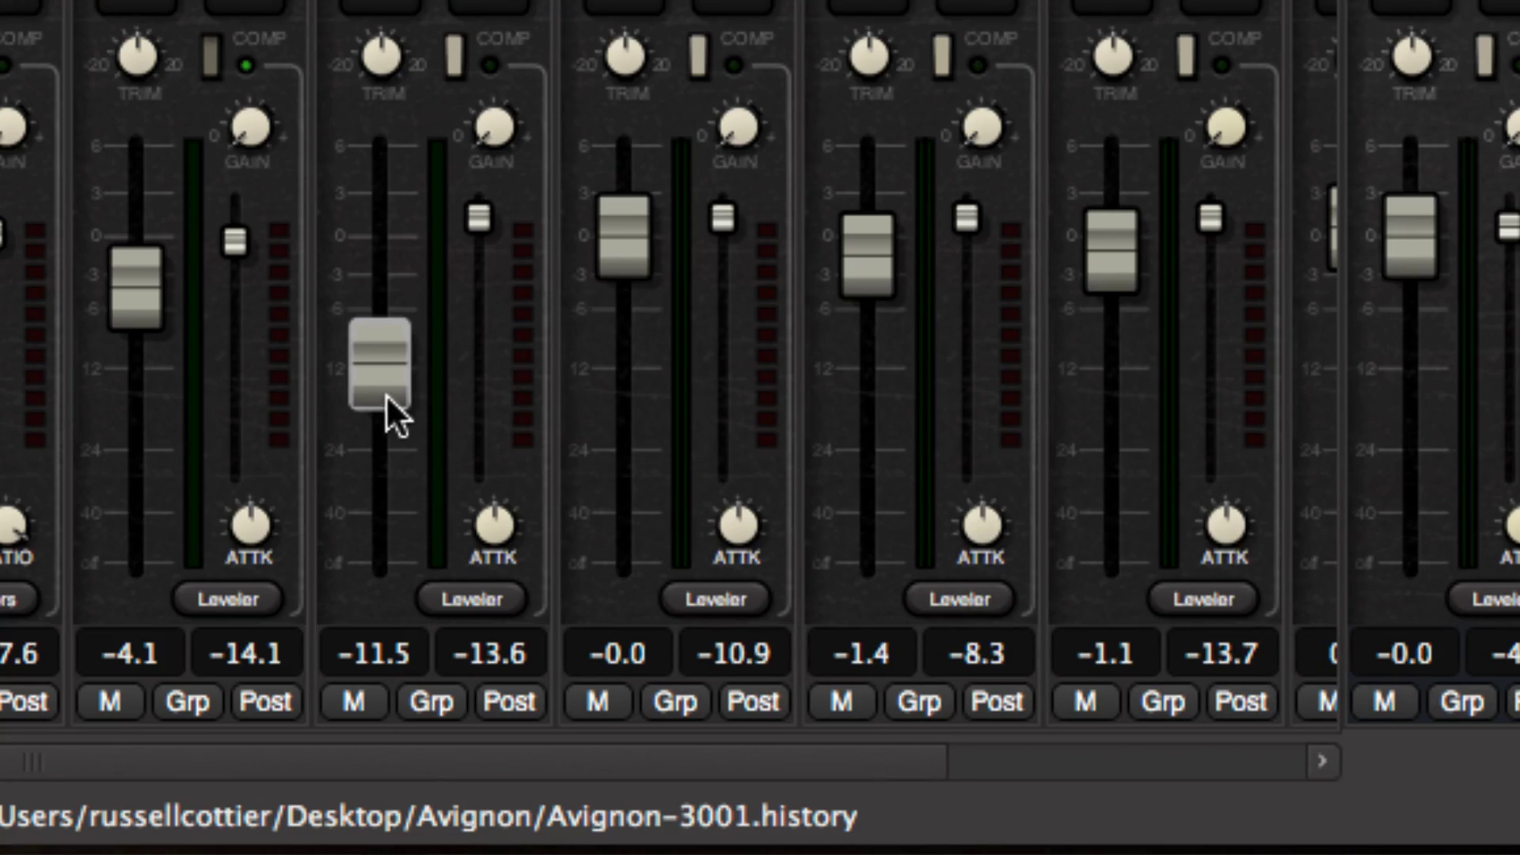
drag(387, 395, 388, 431)
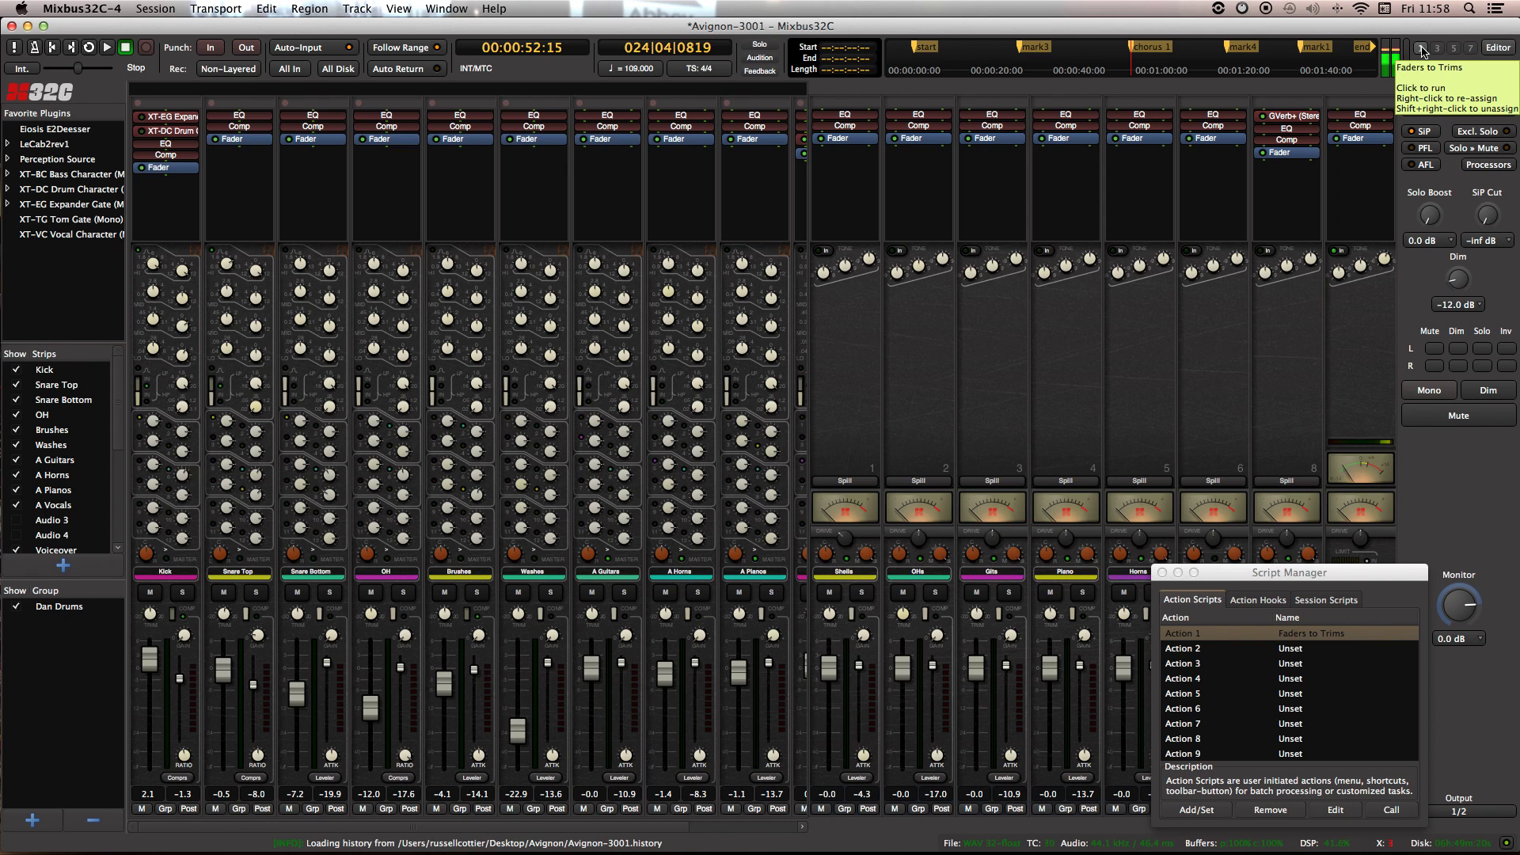
Step: Run action 1, Faders to Trims, then pull the Brushes fader down and return it to 0 dB
click(1422, 50)
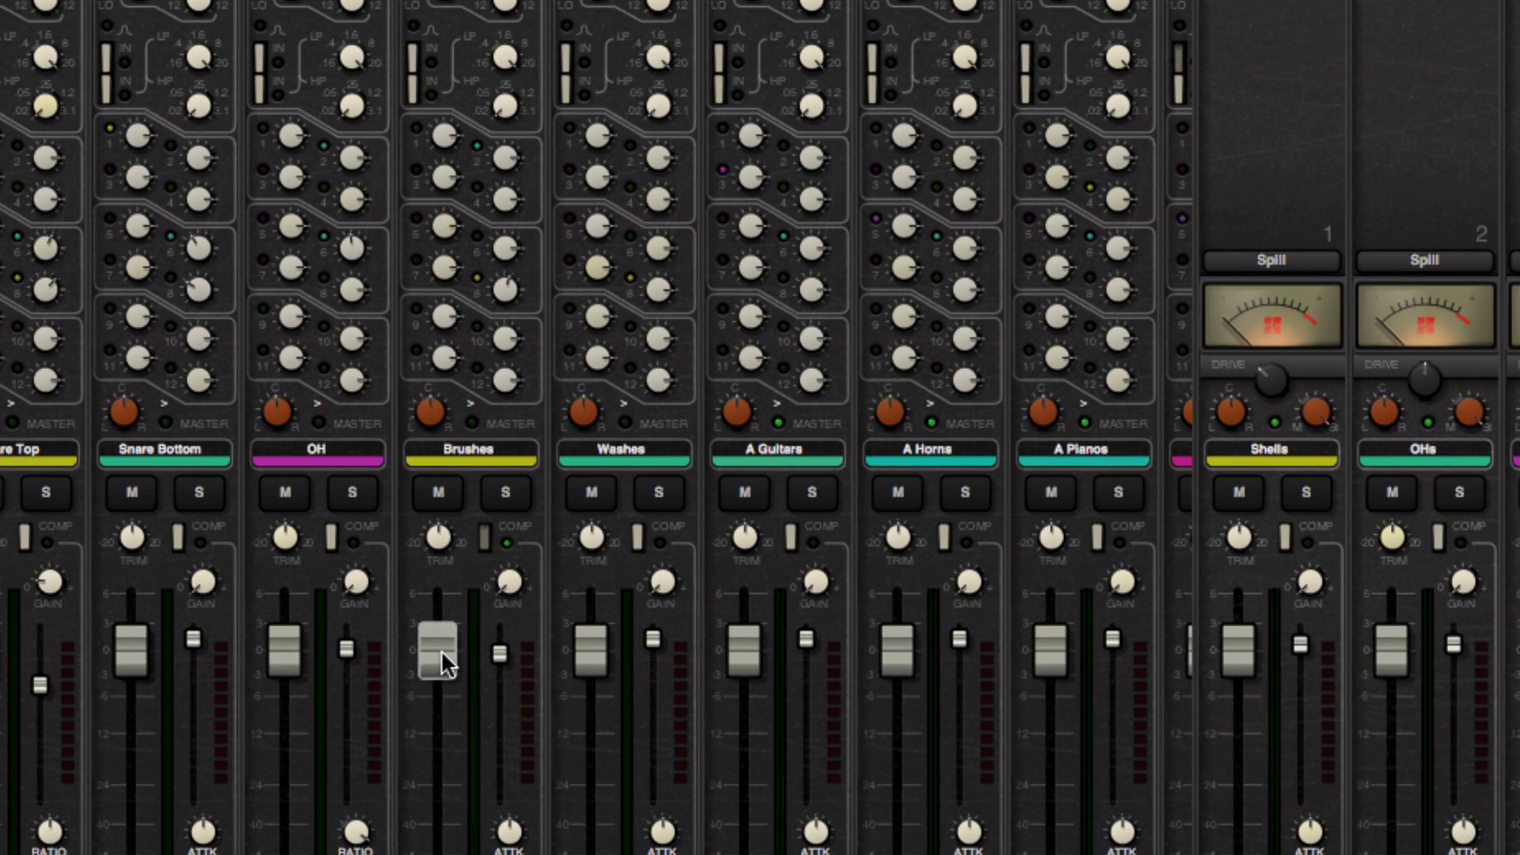
mouse_move(442, 653)
mouse_down()
mouse_move(432, 620)
mouse_move(410, 649)
mouse_move(465, 719)
mouse_move(480, 788)
mouse_move(447, 792)
mouse_move(453, 854)
mouse_move(437, 782)
mouse_move(447, 795)
mouse_up()
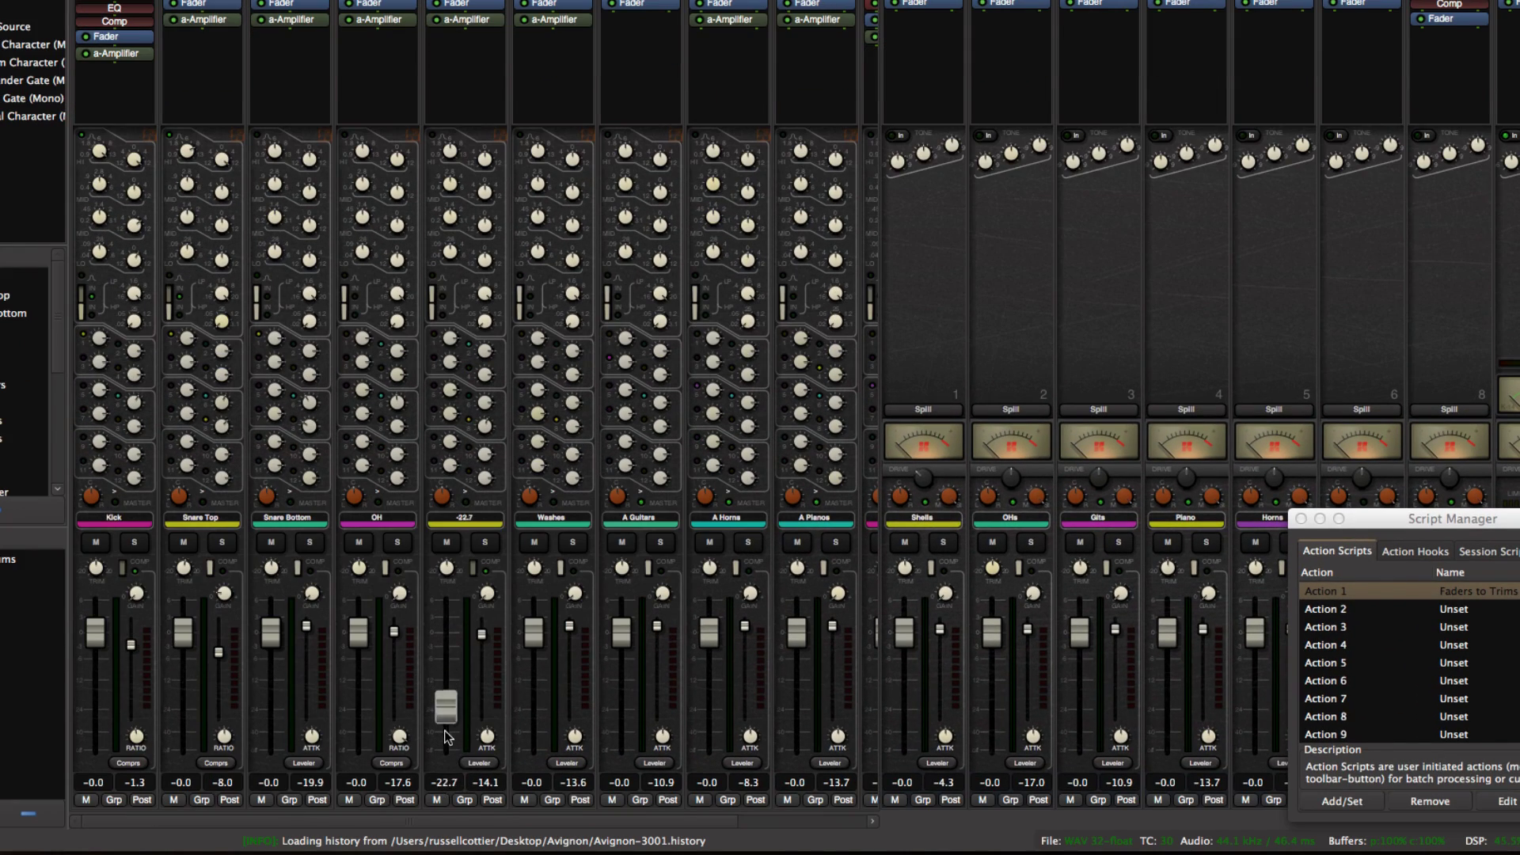
drag(445, 732, 446, 728)
drag(443, 729, 445, 632)
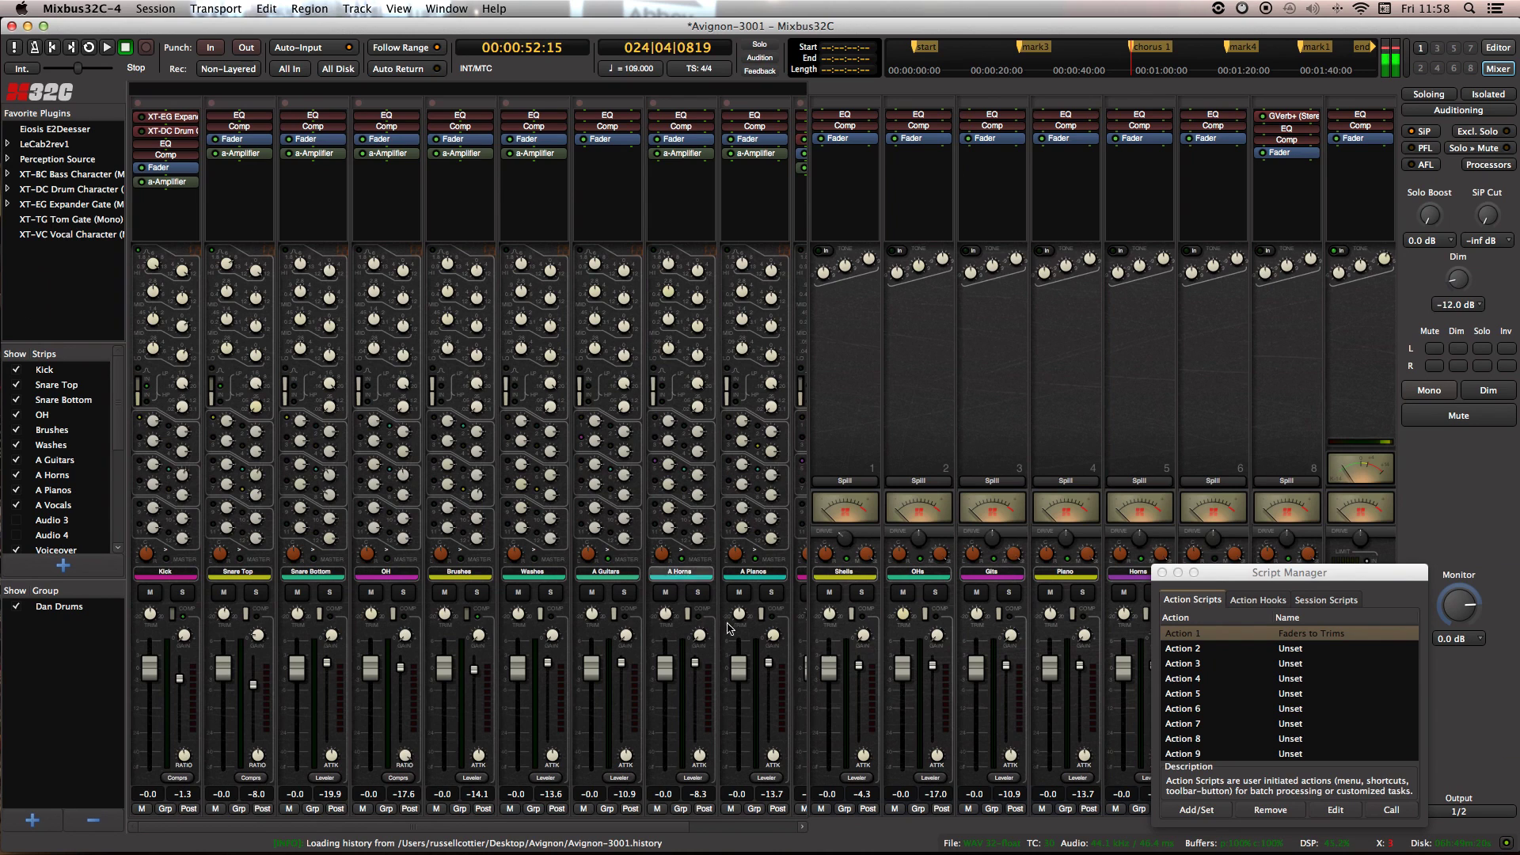
Step: Recentre the Script Manager, view Action Hooks, and open Session Scripts' add dialog offering Stop at Marker
drag(1252, 574, 1020, 460)
click(1026, 485)
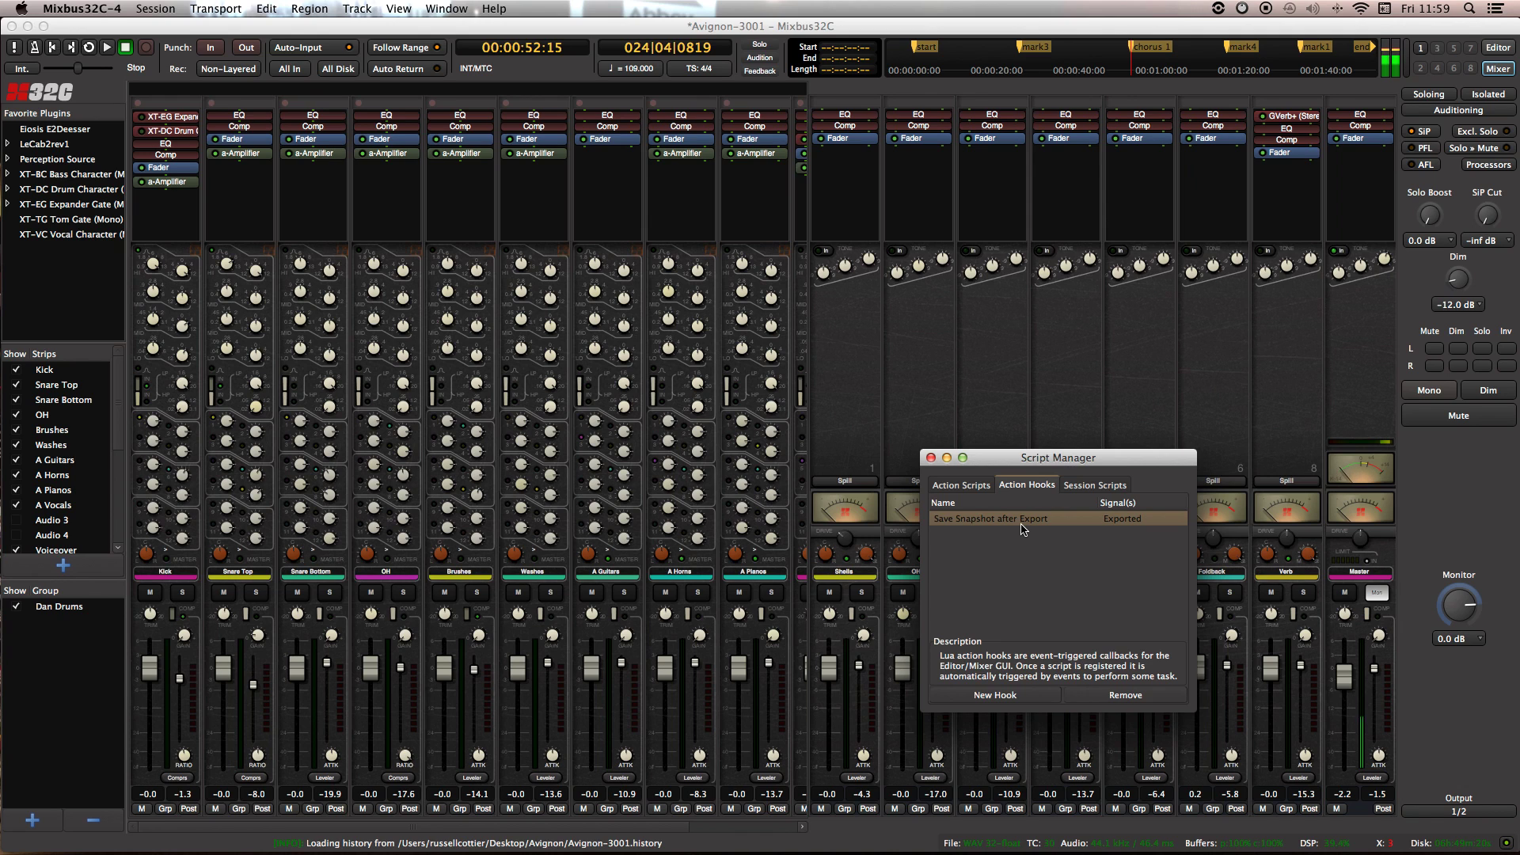
click(1091, 486)
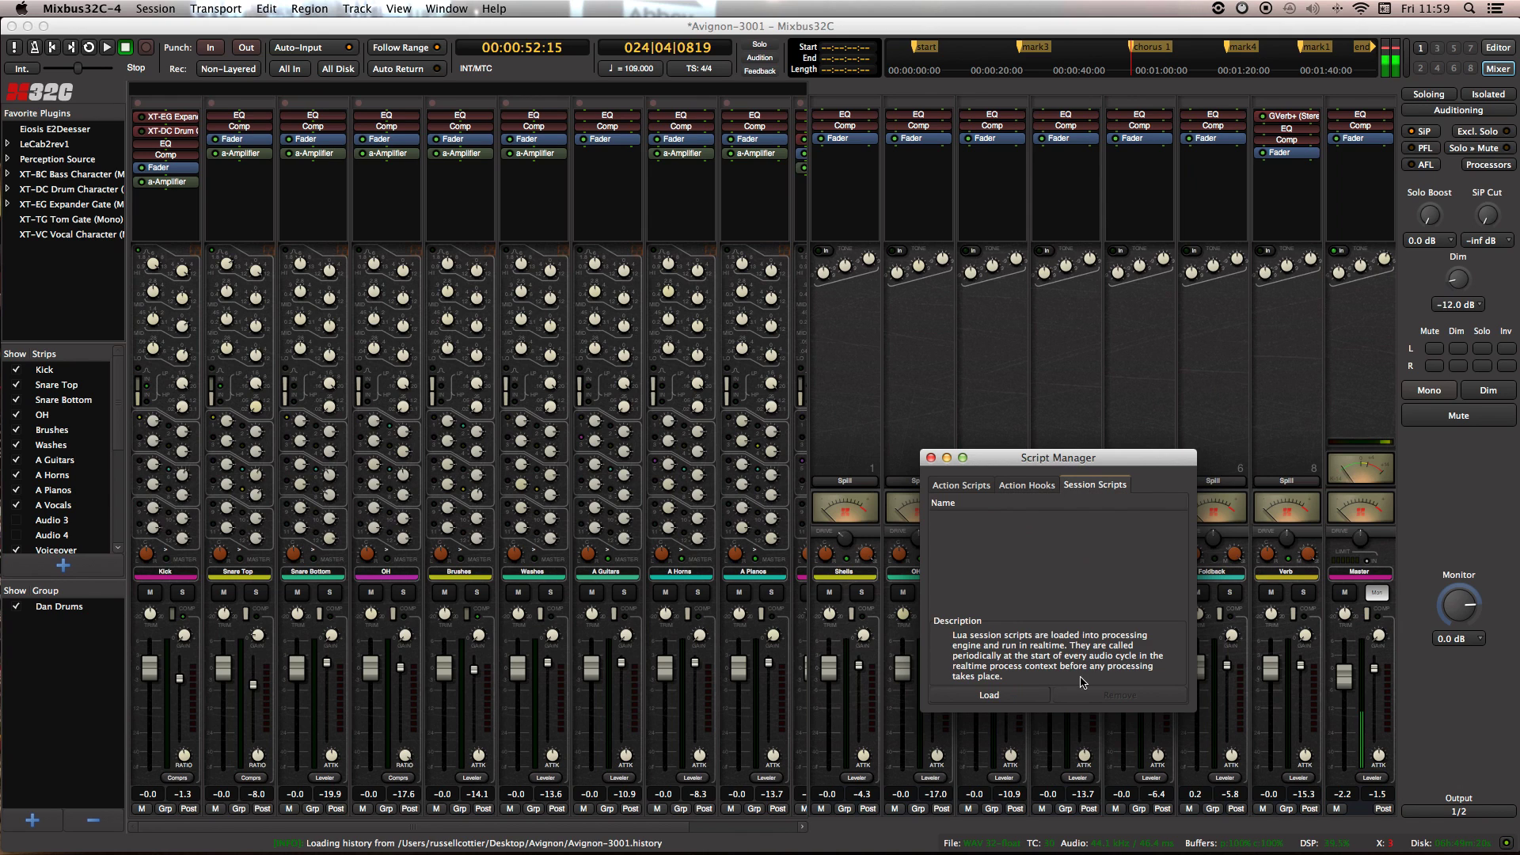
click(990, 697)
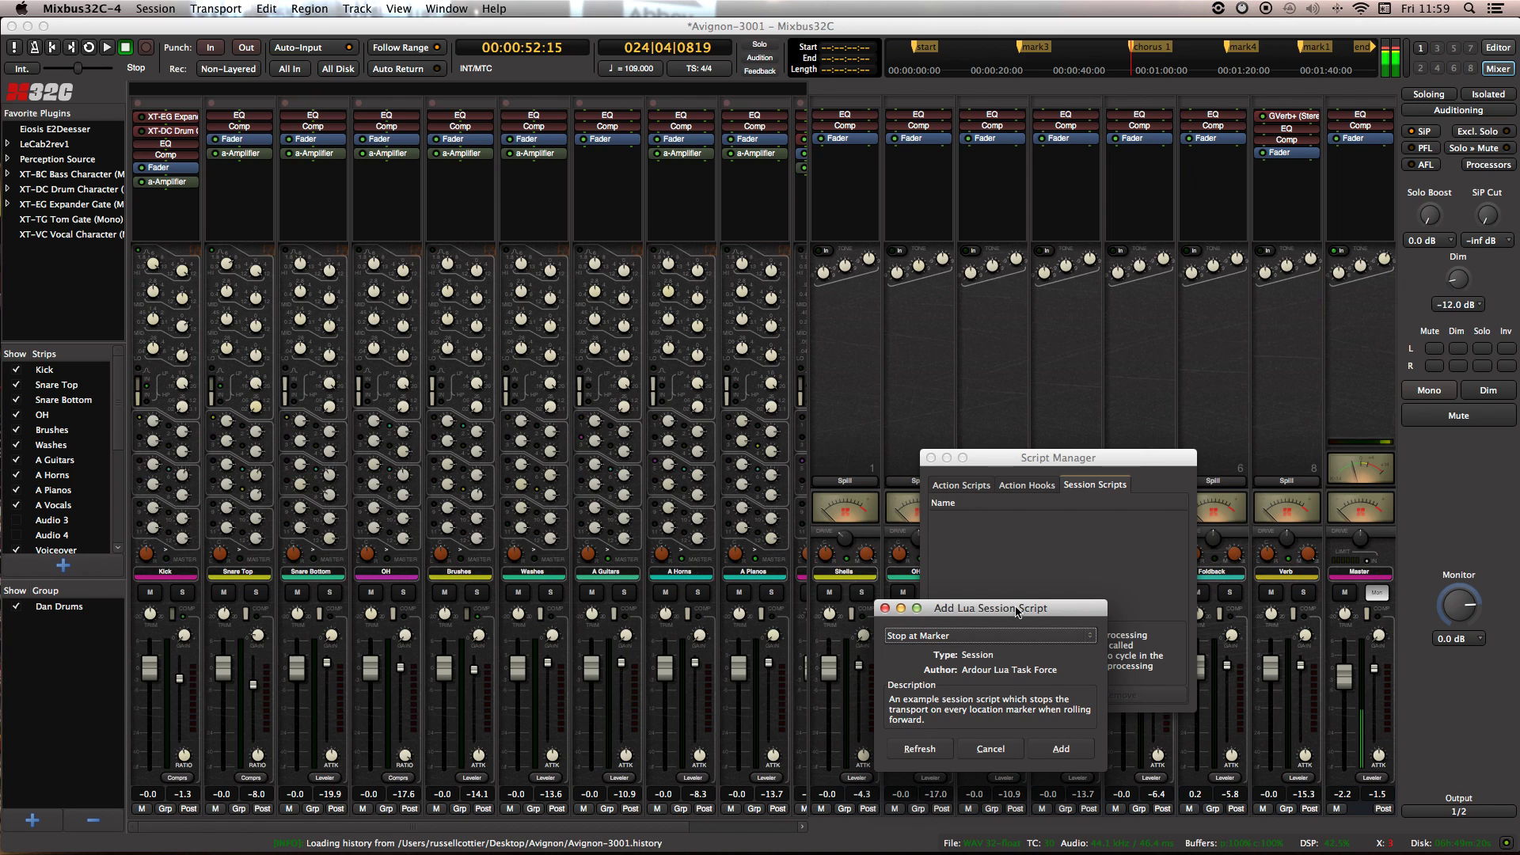
drag(1015, 610, 766, 477)
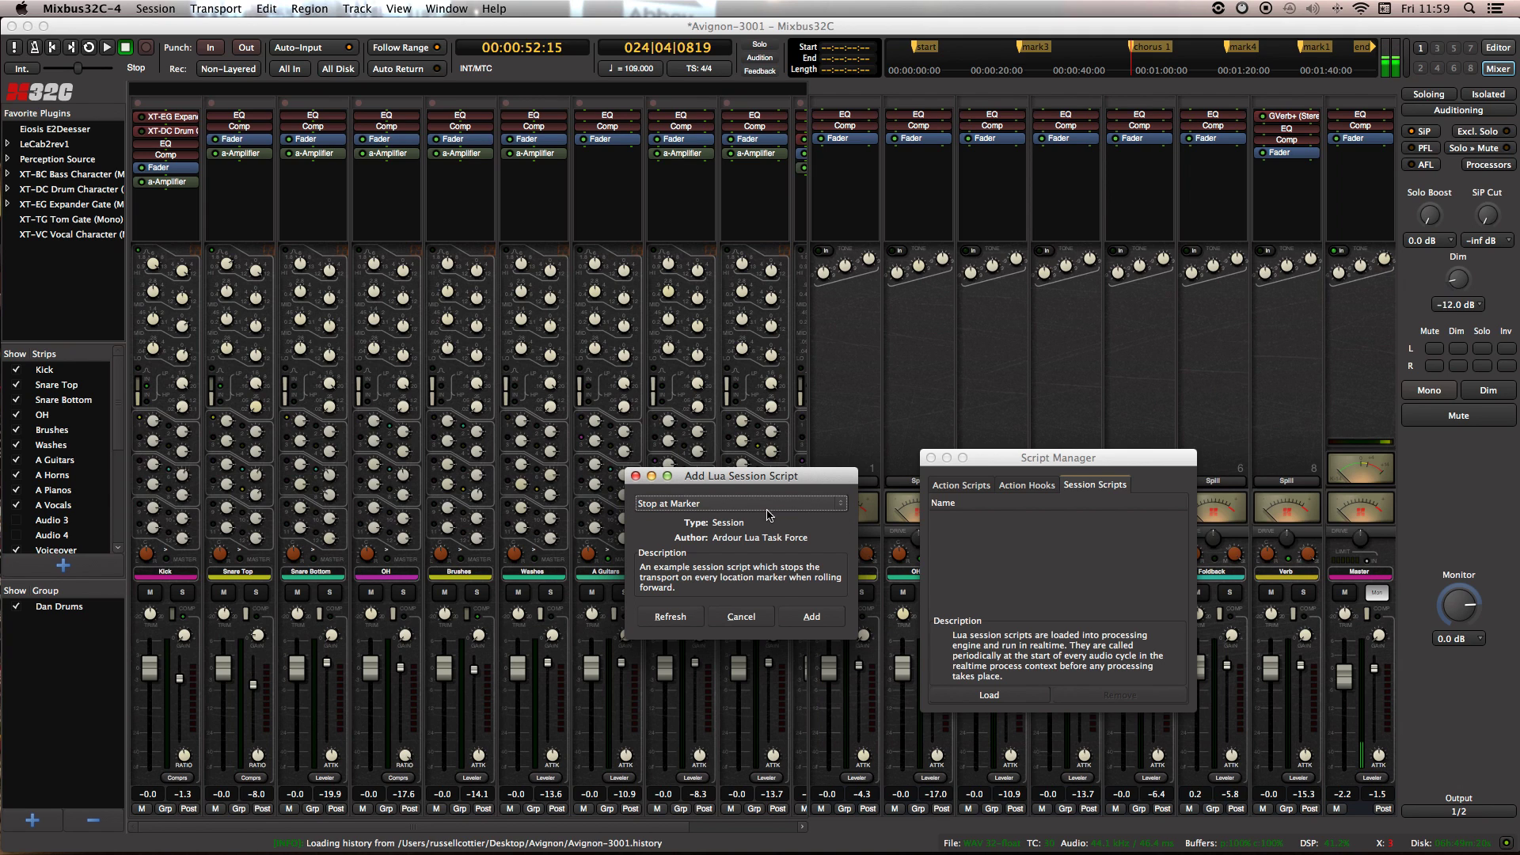
Step: Close the add-script dialog and Script Manager, and open the Lua Scripting window
click(635, 477)
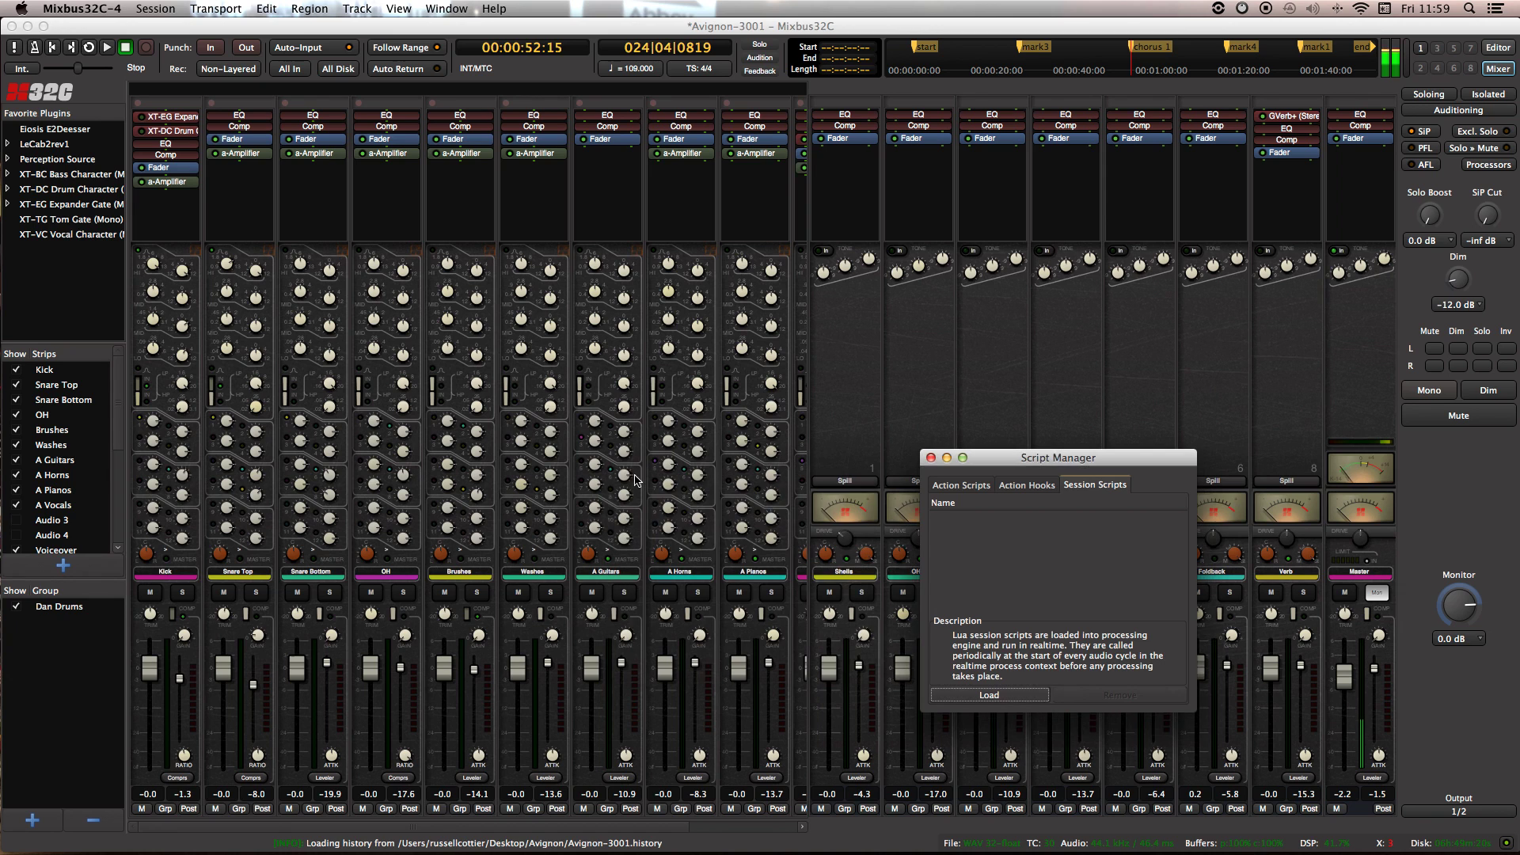
click(931, 457)
click(502, 6)
click(663, 196)
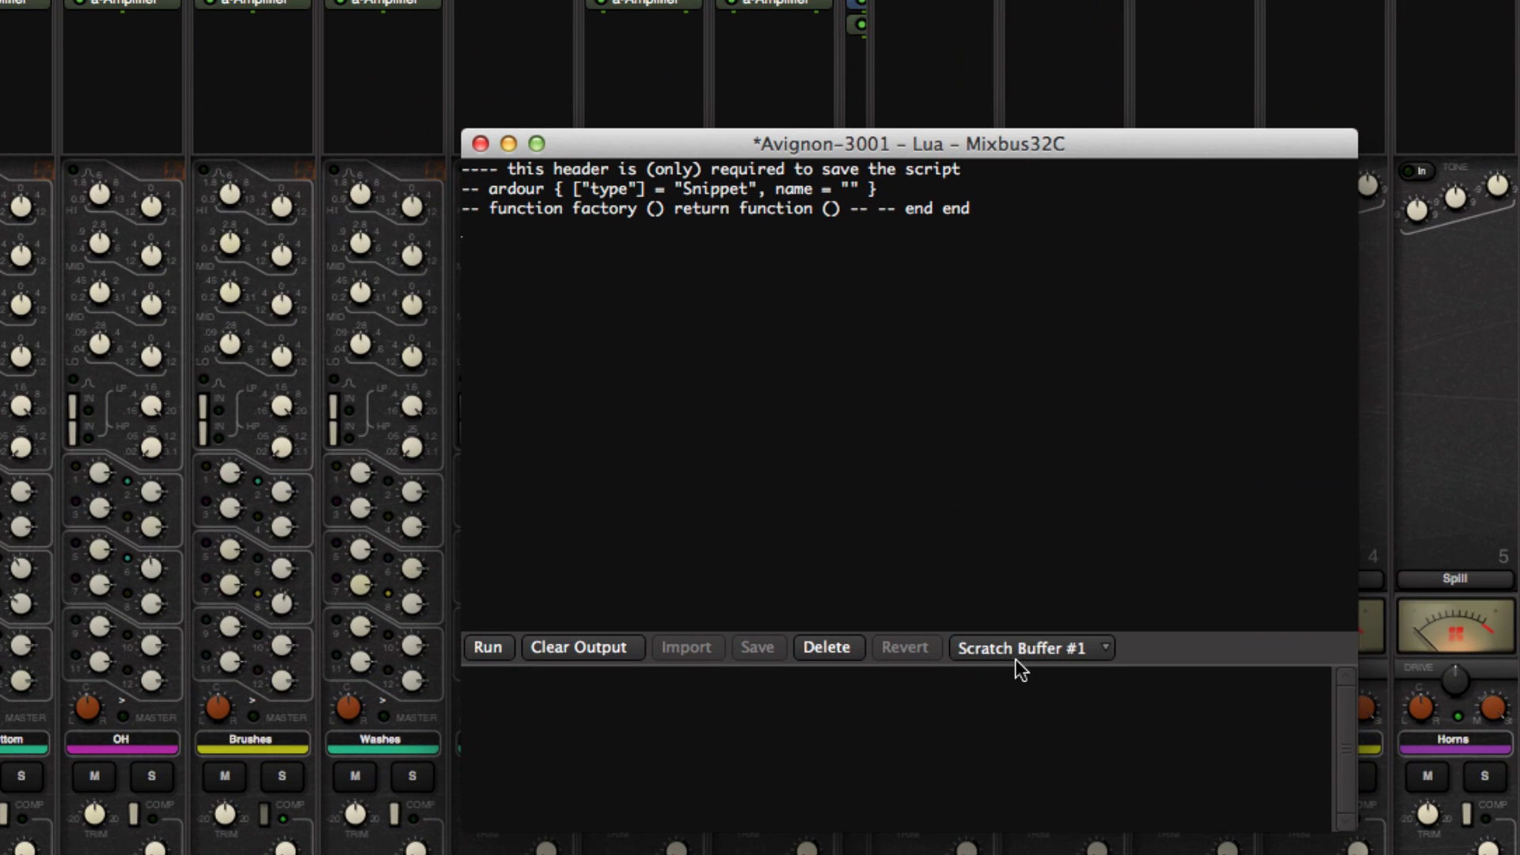
Step: Load and scroll through the Fader Automation snippet, then close the Scripting window
click(1021, 650)
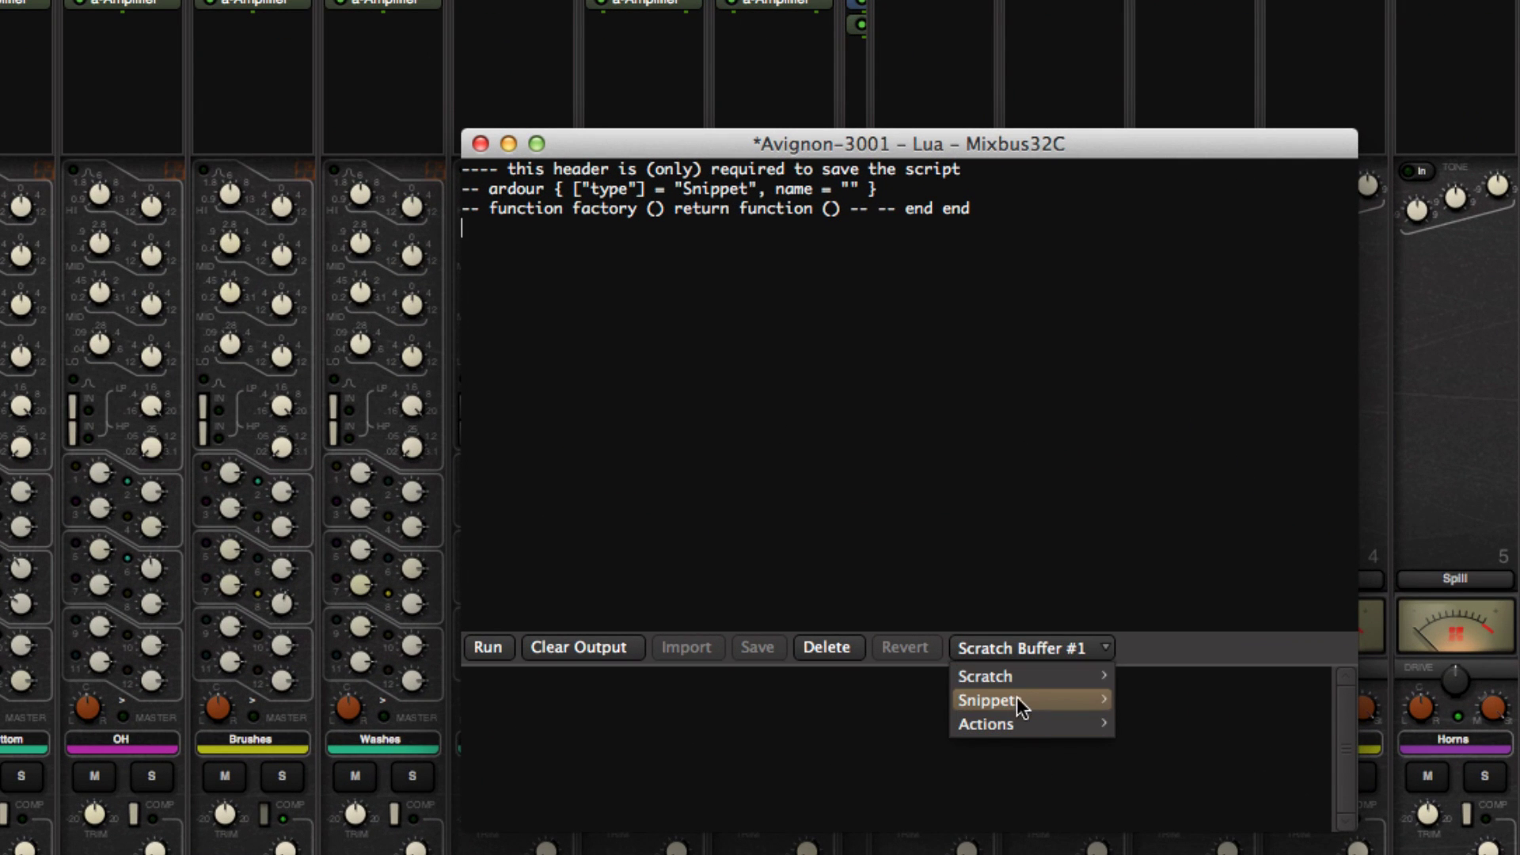
mouse_move(1017, 679)
mouse_move(1047, 701)
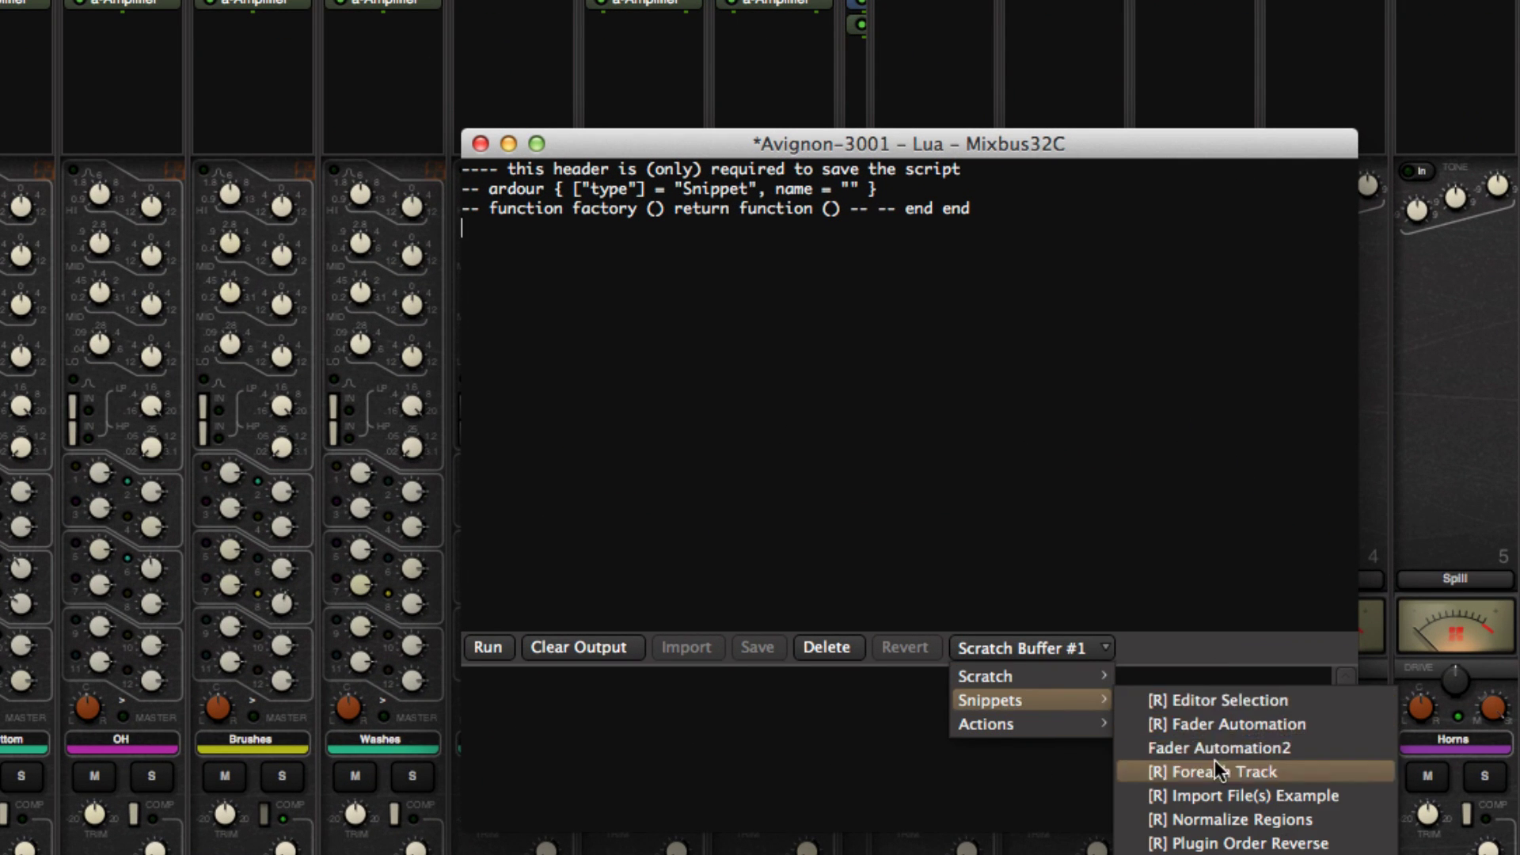
click(1247, 725)
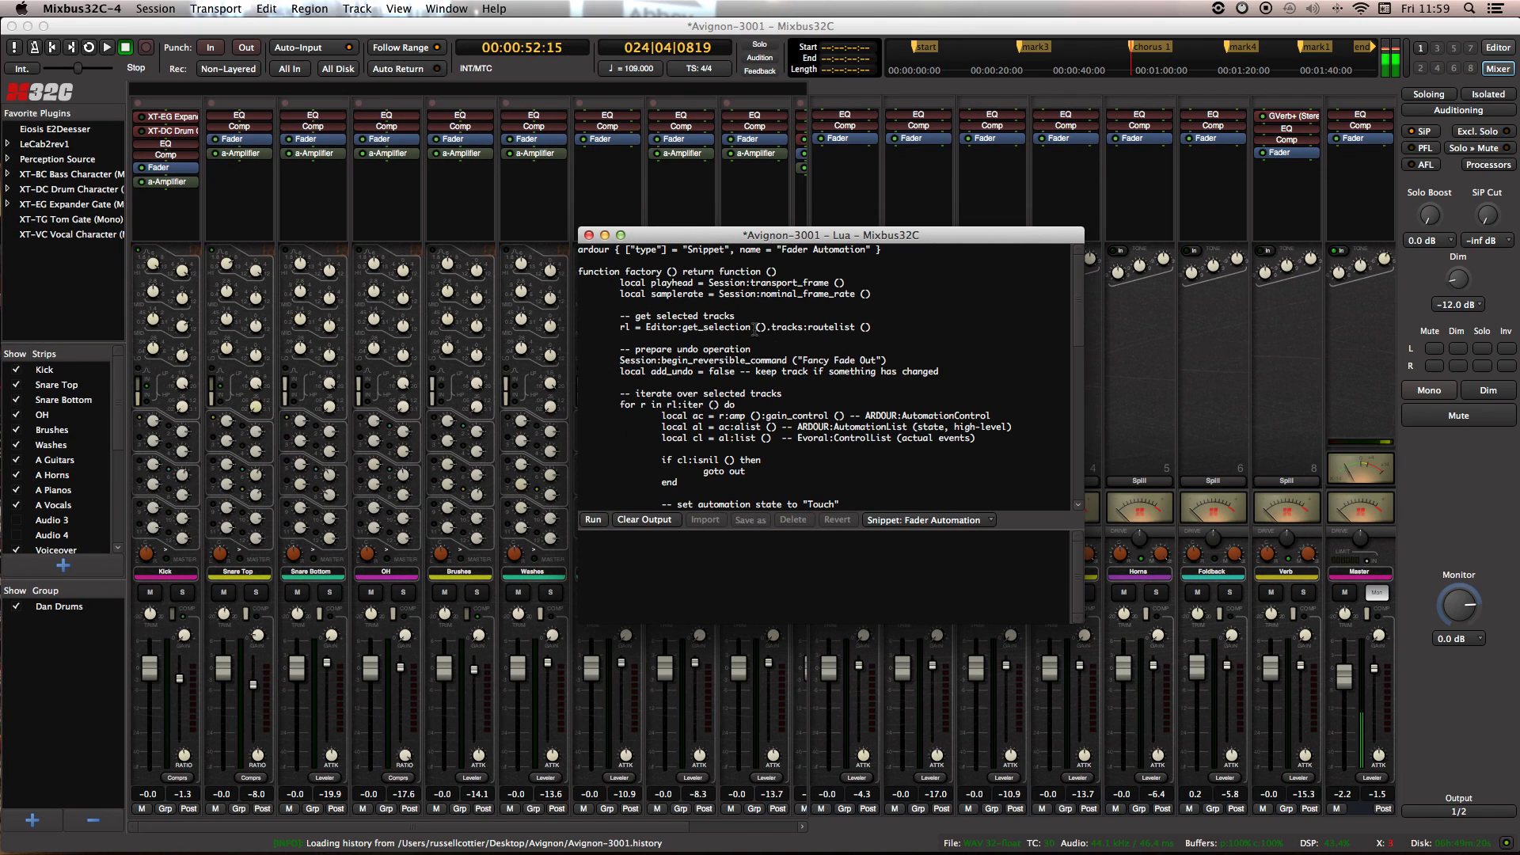
scroll(734, 334, down, 10)
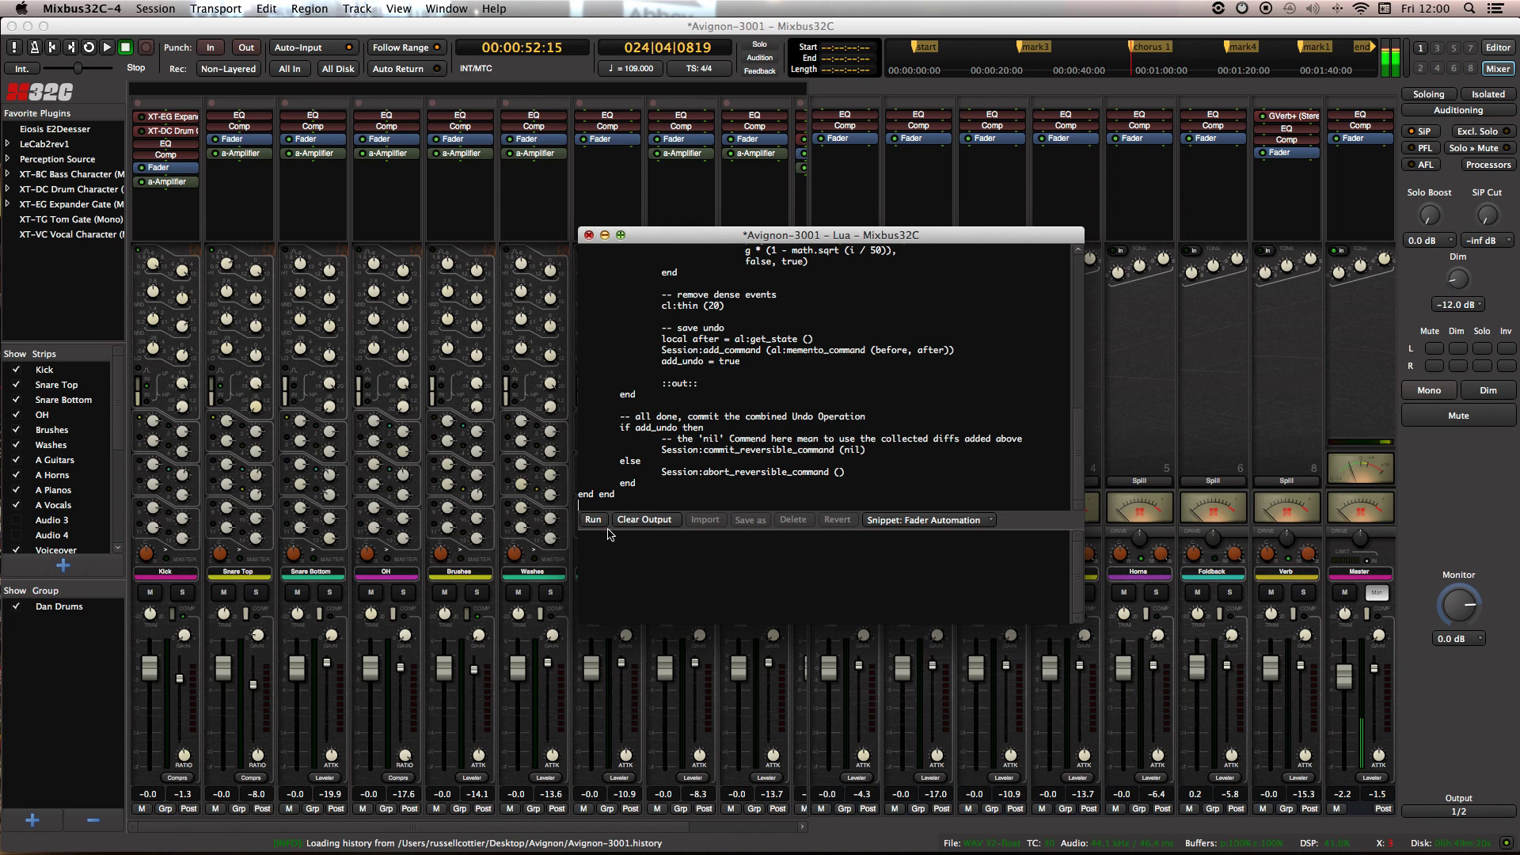
click(588, 235)
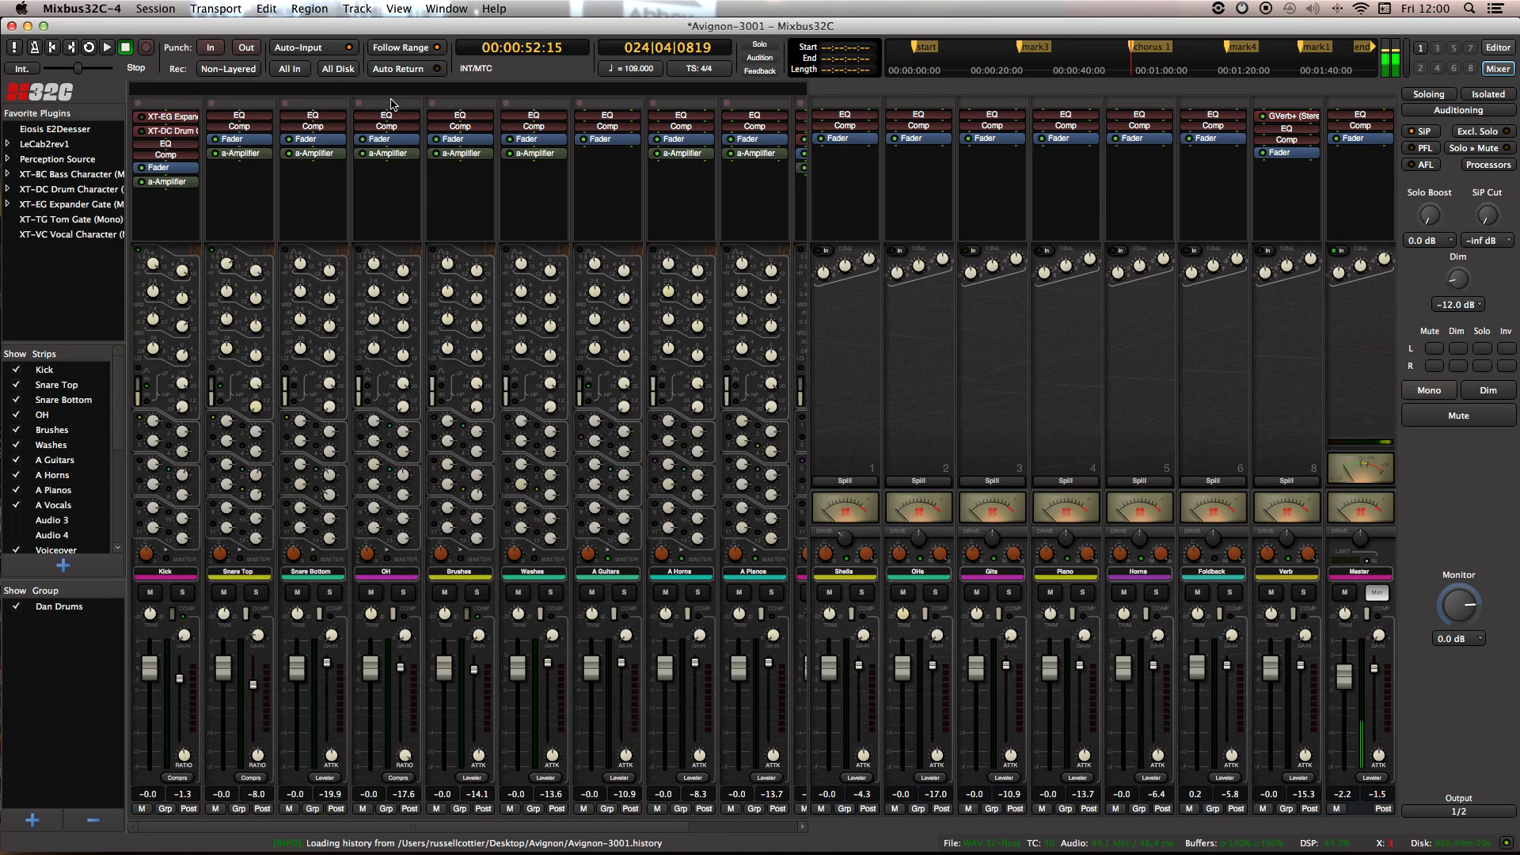
click(358, 103)
Step: Add VCA 1 via Track > Add Track, Bus or VCA with the VCA Masters type
click(357, 8)
click(388, 30)
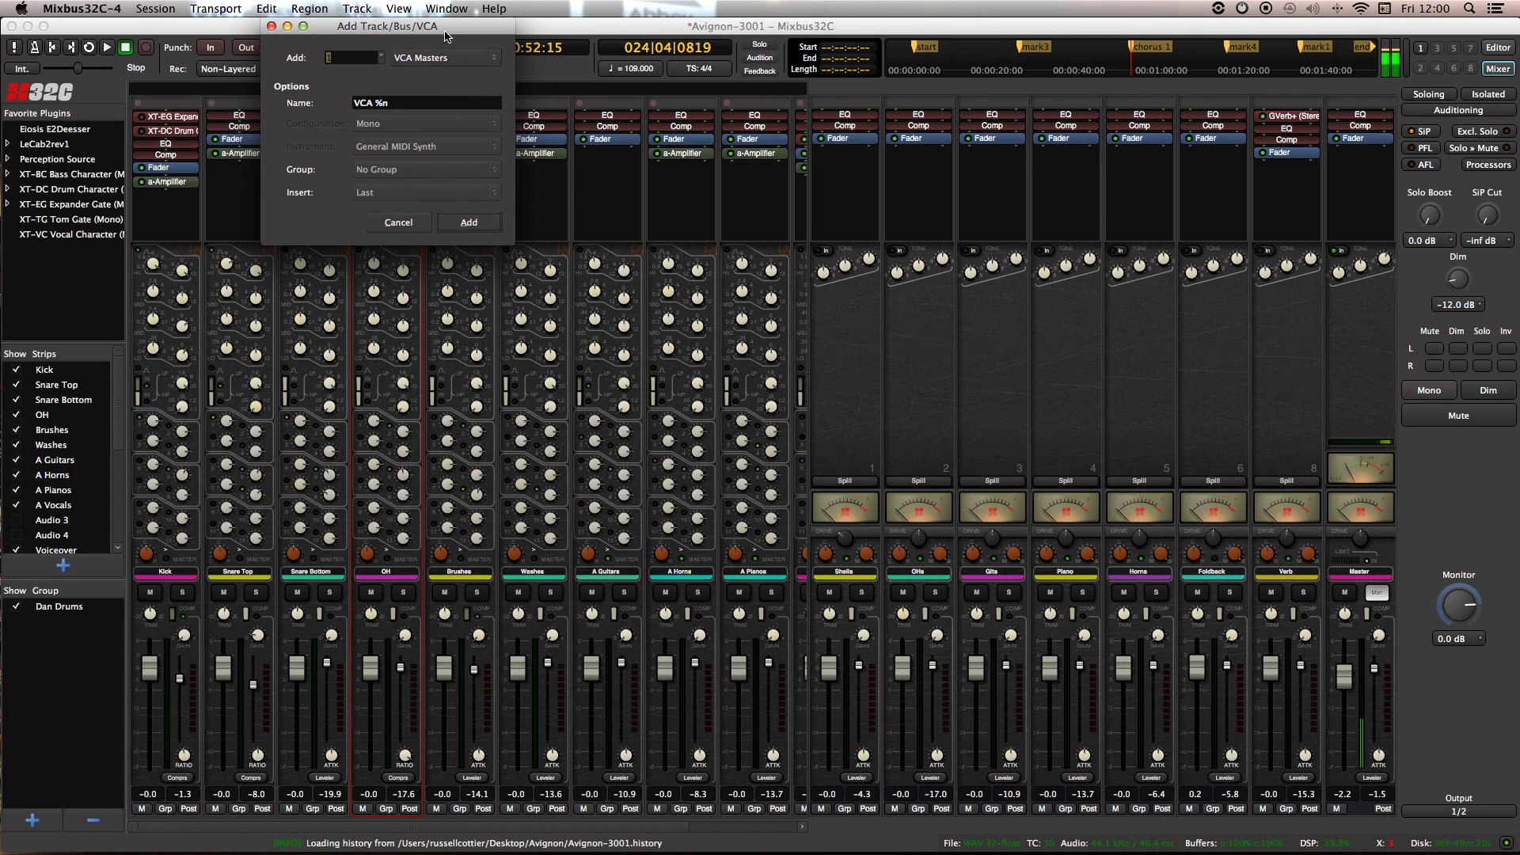
click(706, 457)
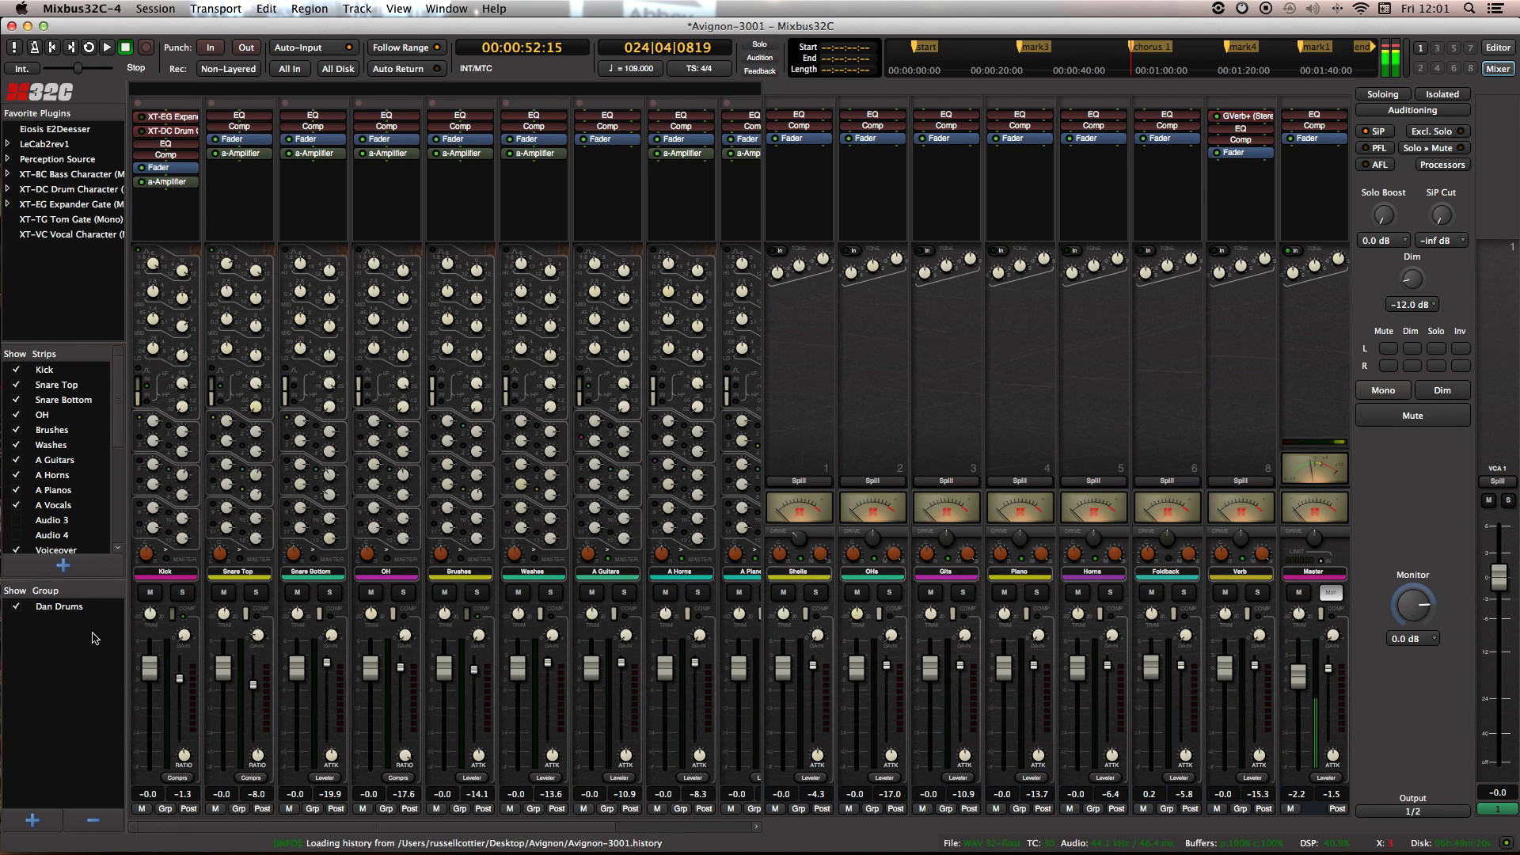
Step: Add Kick, Snare Top, Snare Bottom and OH to the Dan Drums group
click(69, 608)
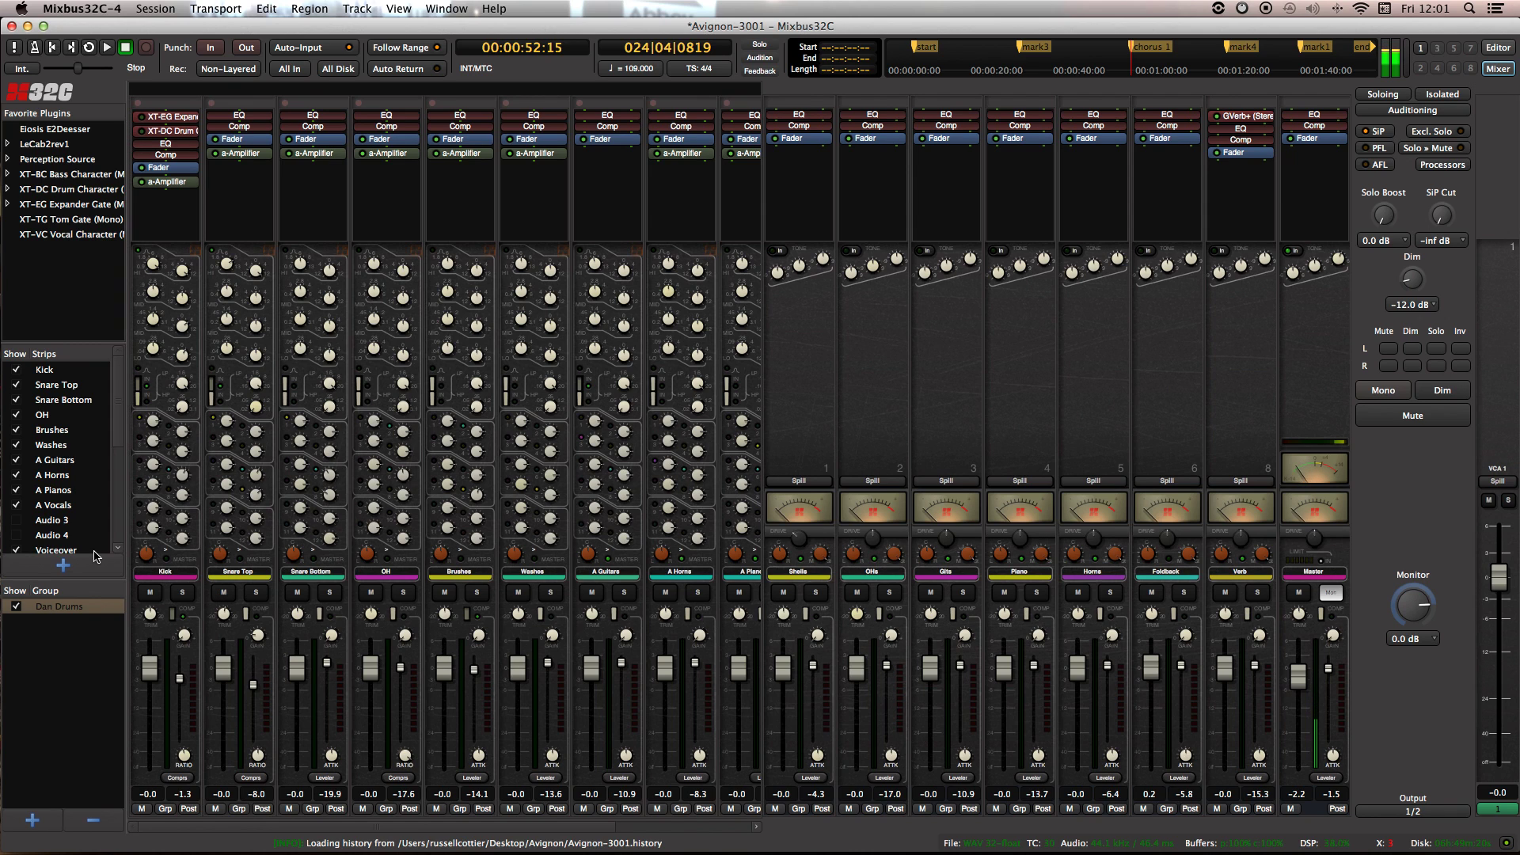
click(169, 812)
click(214, 824)
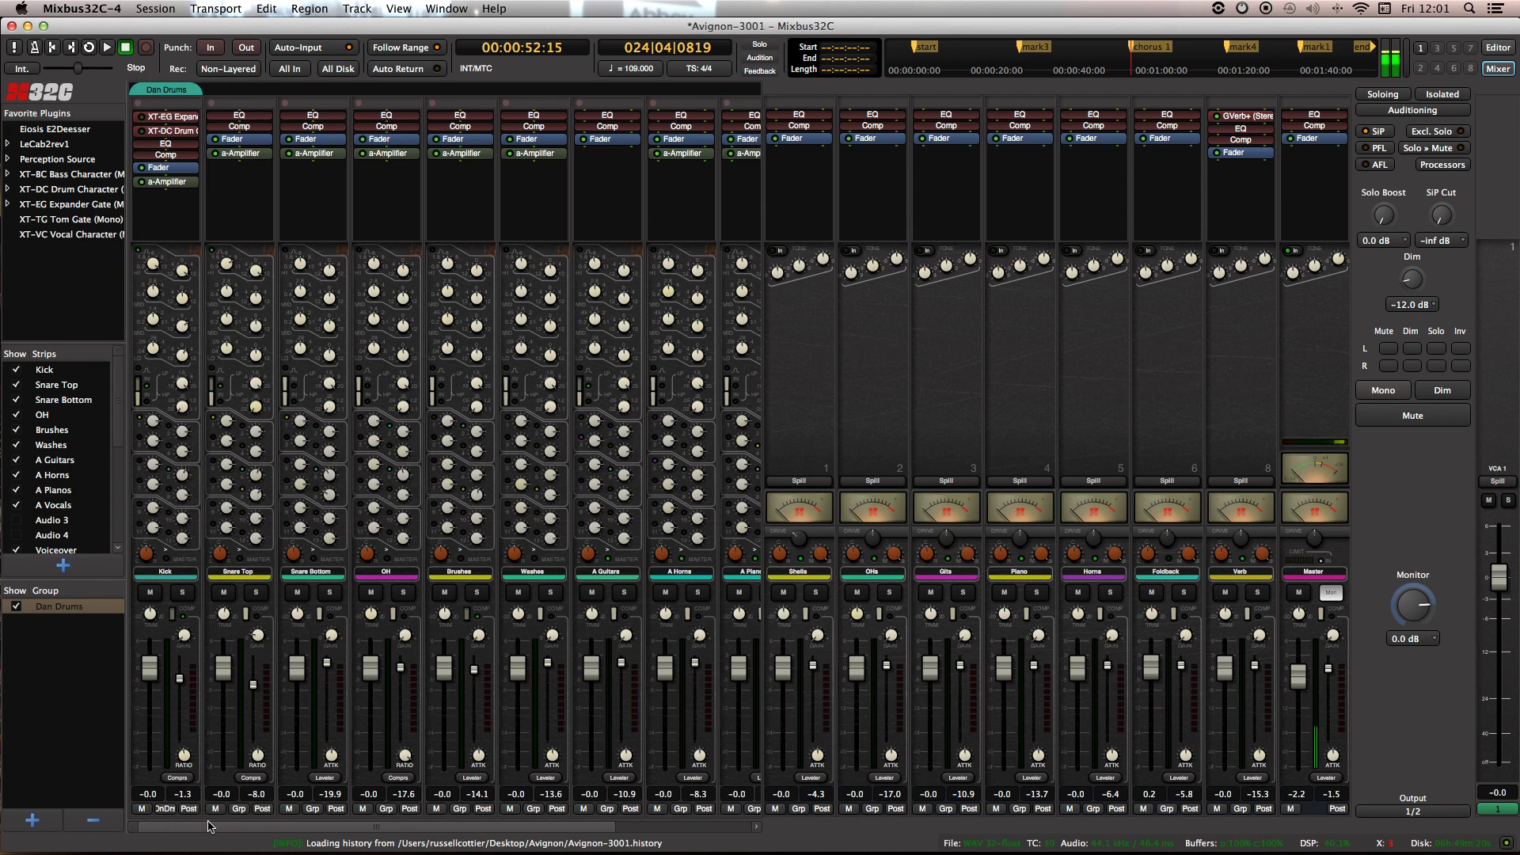
click(239, 809)
click(273, 826)
click(314, 808)
click(345, 826)
click(387, 808)
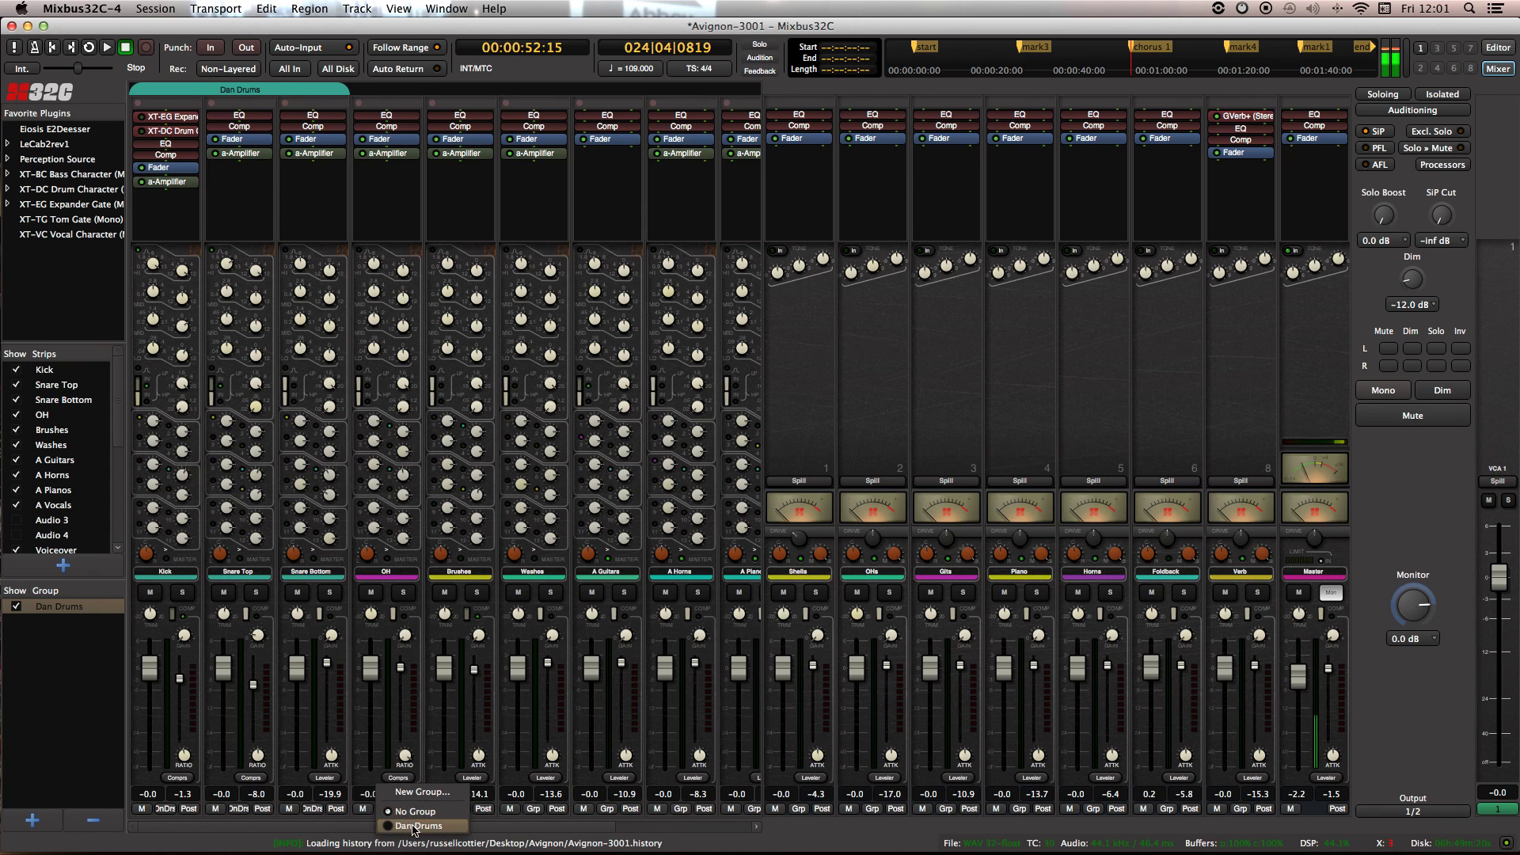
click(412, 827)
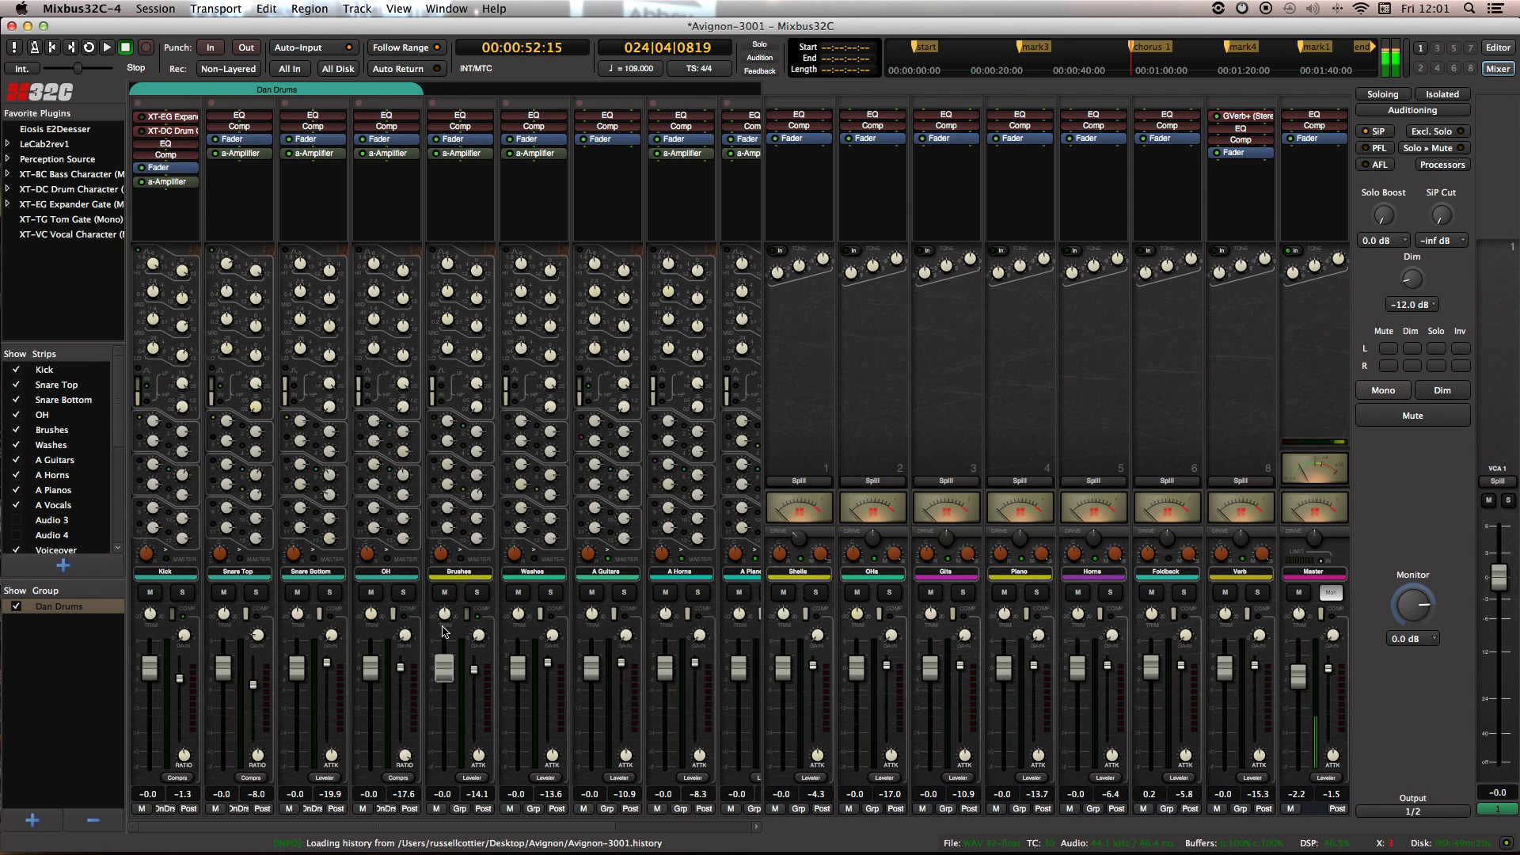
Step: Assign Snare Top and OH to VCA 1 from their routing settings
click(249, 116)
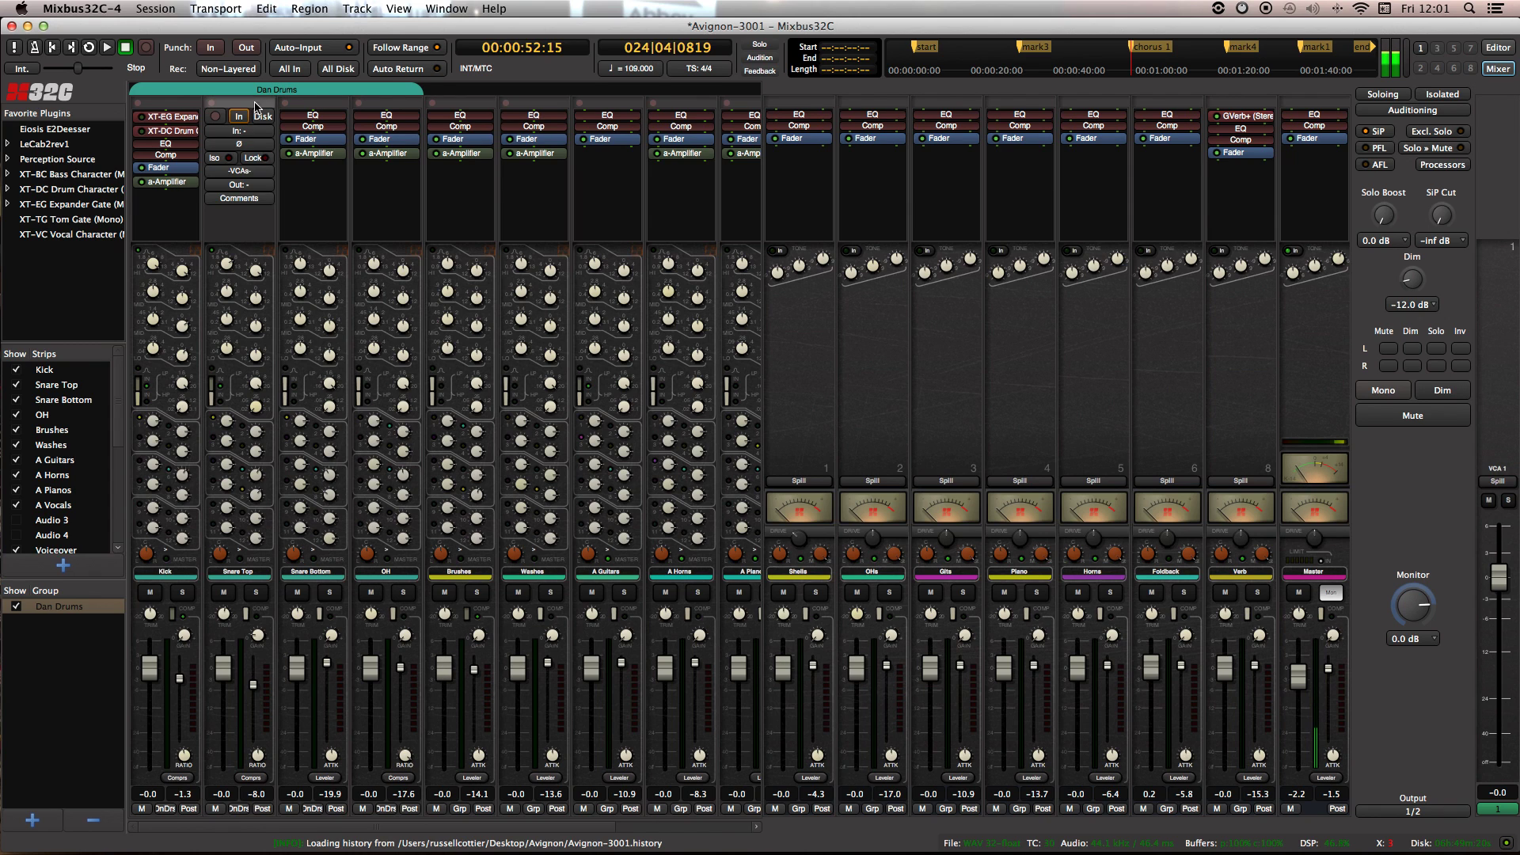
click(243, 171)
click(253, 187)
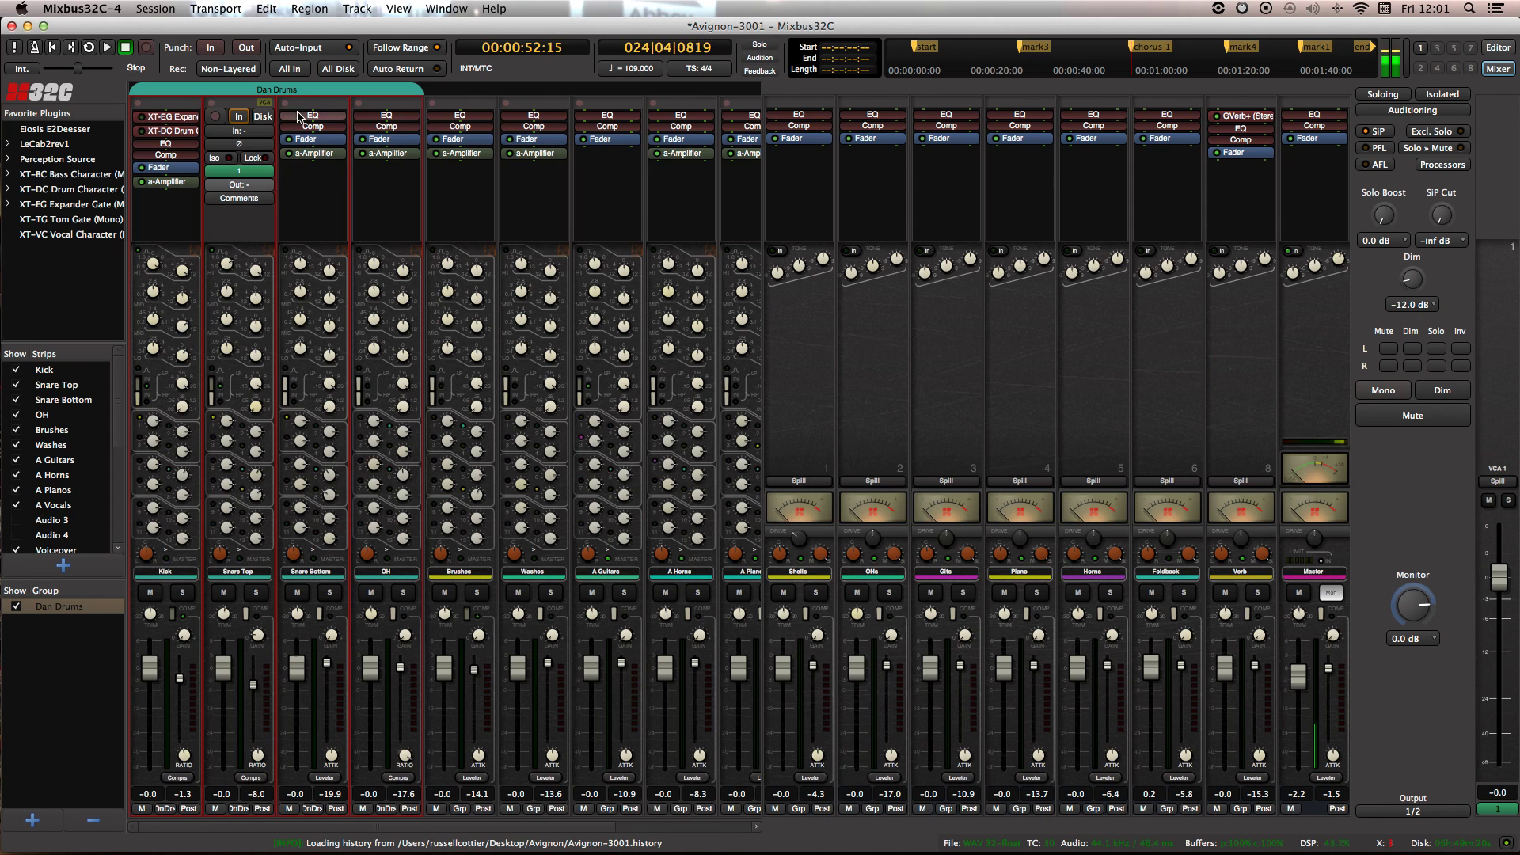
click(384, 111)
click(396, 171)
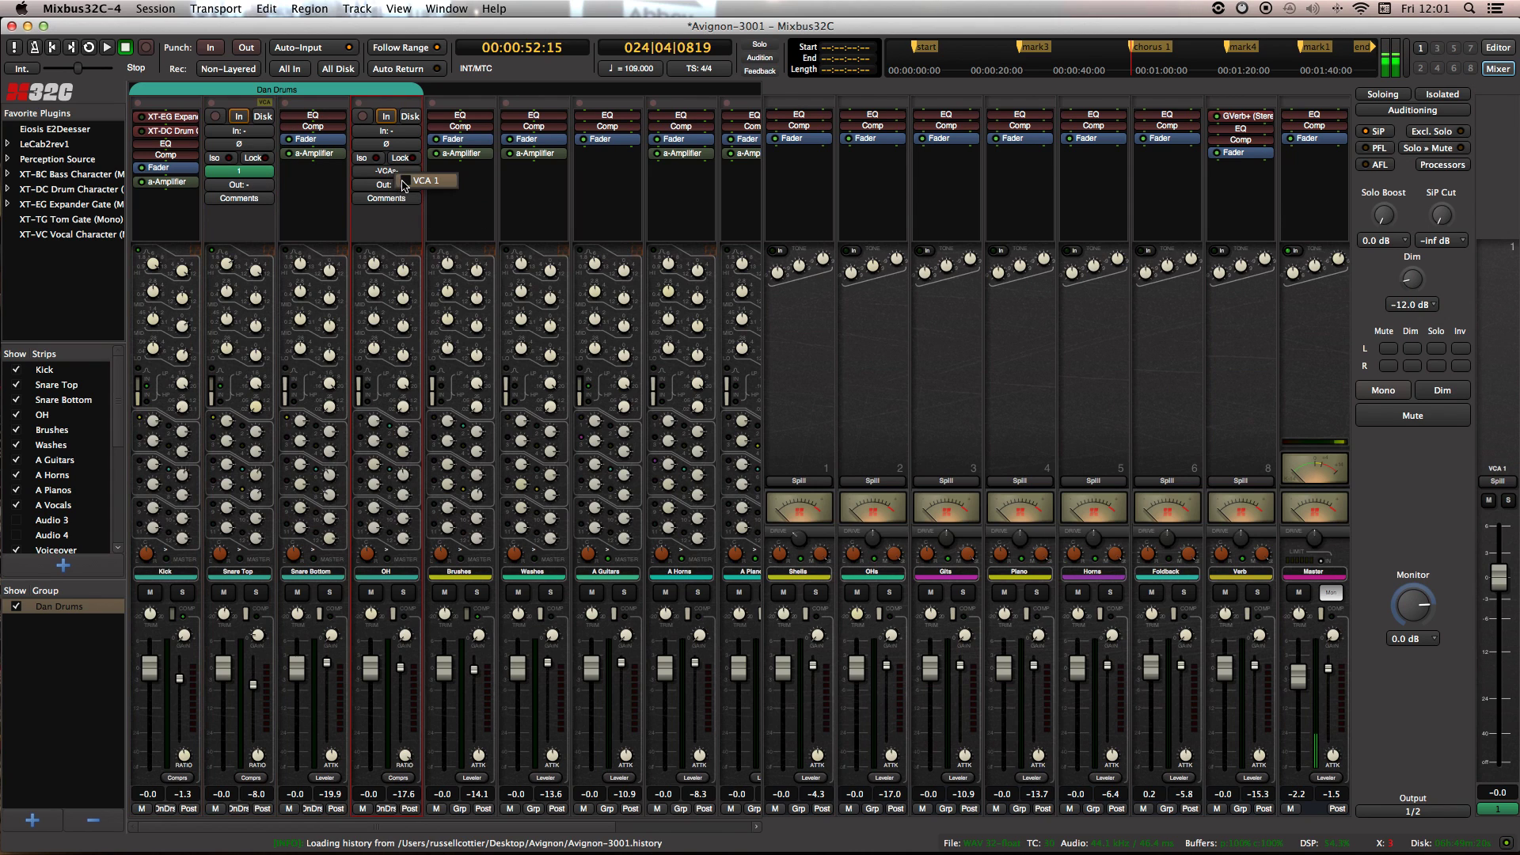
click(409, 186)
Step: Ride the VCA 1 fader to lower Snare Top and OH together, resetting it once, then spill VCA 1
mouse_move(1499, 576)
mouse_down()
mouse_move(1518, 757)
mouse_move(1495, 643)
mouse_move(1491, 749)
mouse_move(1500, 582)
mouse_move(1514, 577)
mouse_move(1497, 763)
mouse_move(1498, 542)
mouse_move(1499, 567)
mouse_up()
shift+click(1499, 565)
drag(1498, 578, 1501, 612)
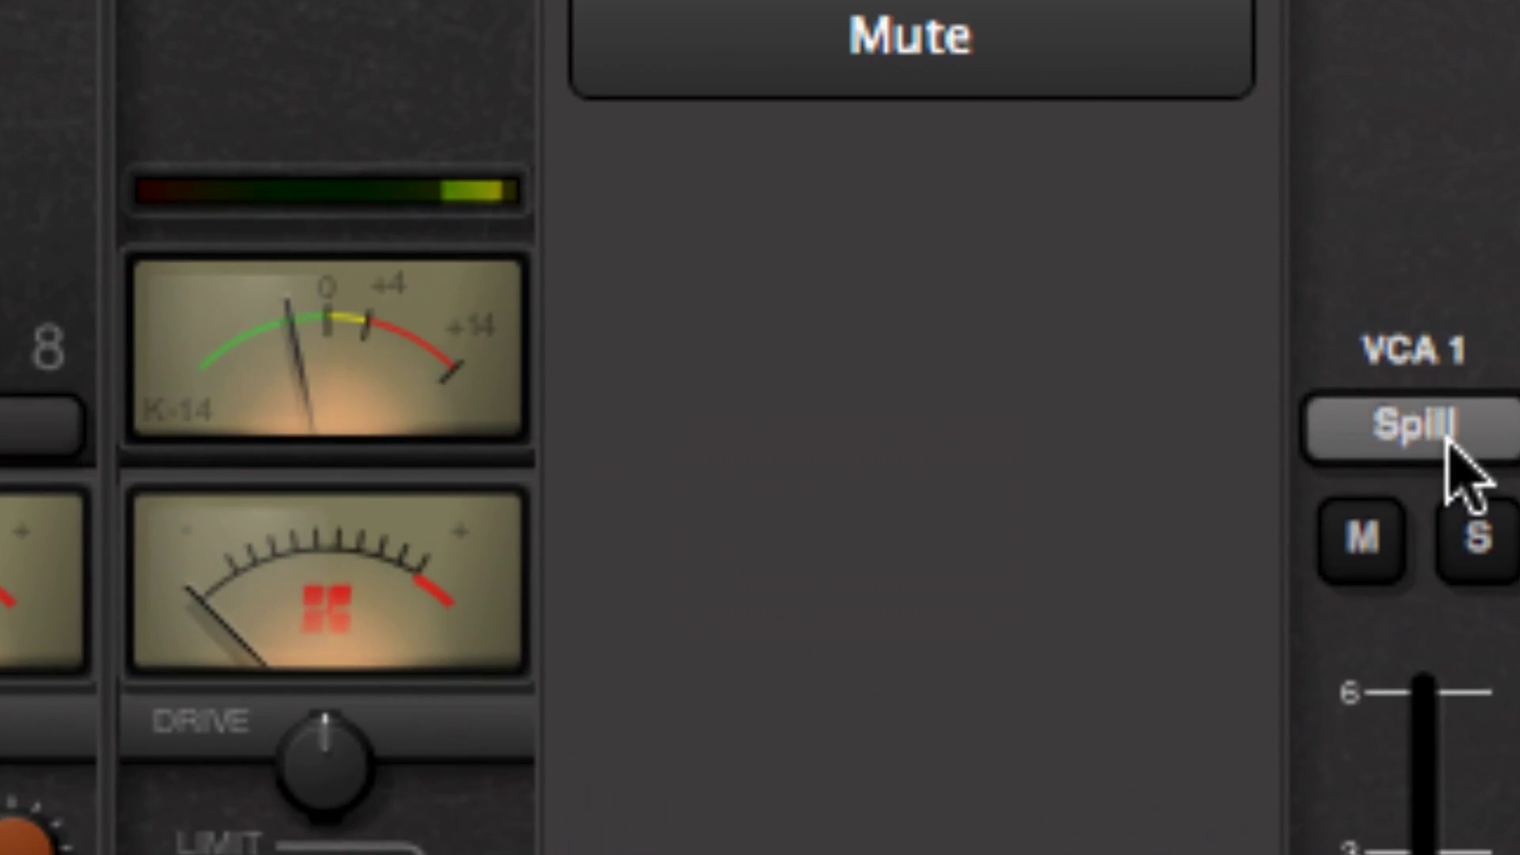
click(1446, 437)
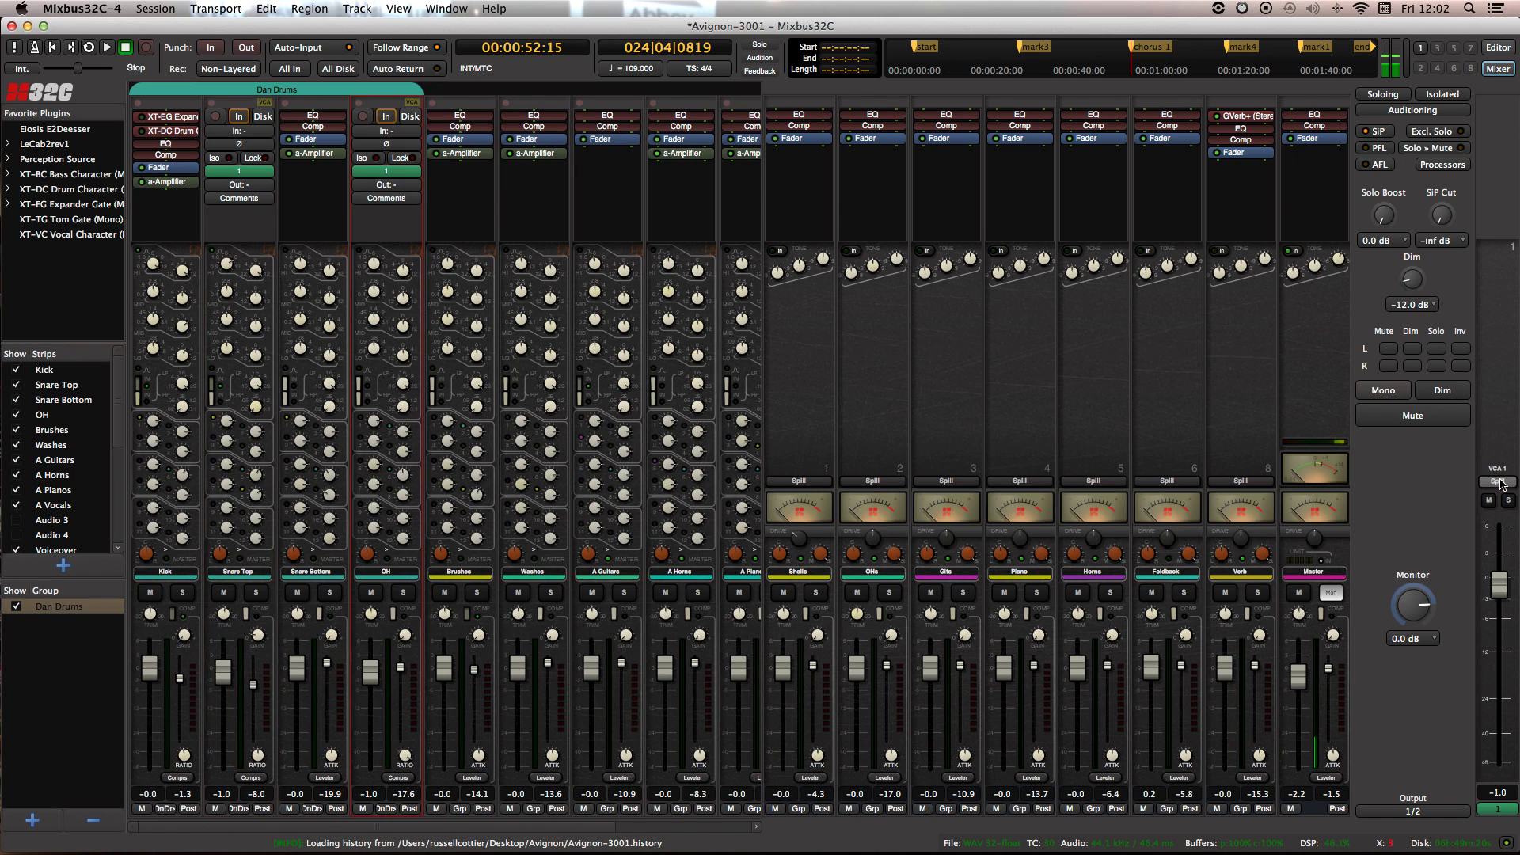
Step: Spill VCA 1, then the Shells, OHs and Gtrs buses, ending on Shells' Kick, Snare Top and Snare Bottom
click(1500, 481)
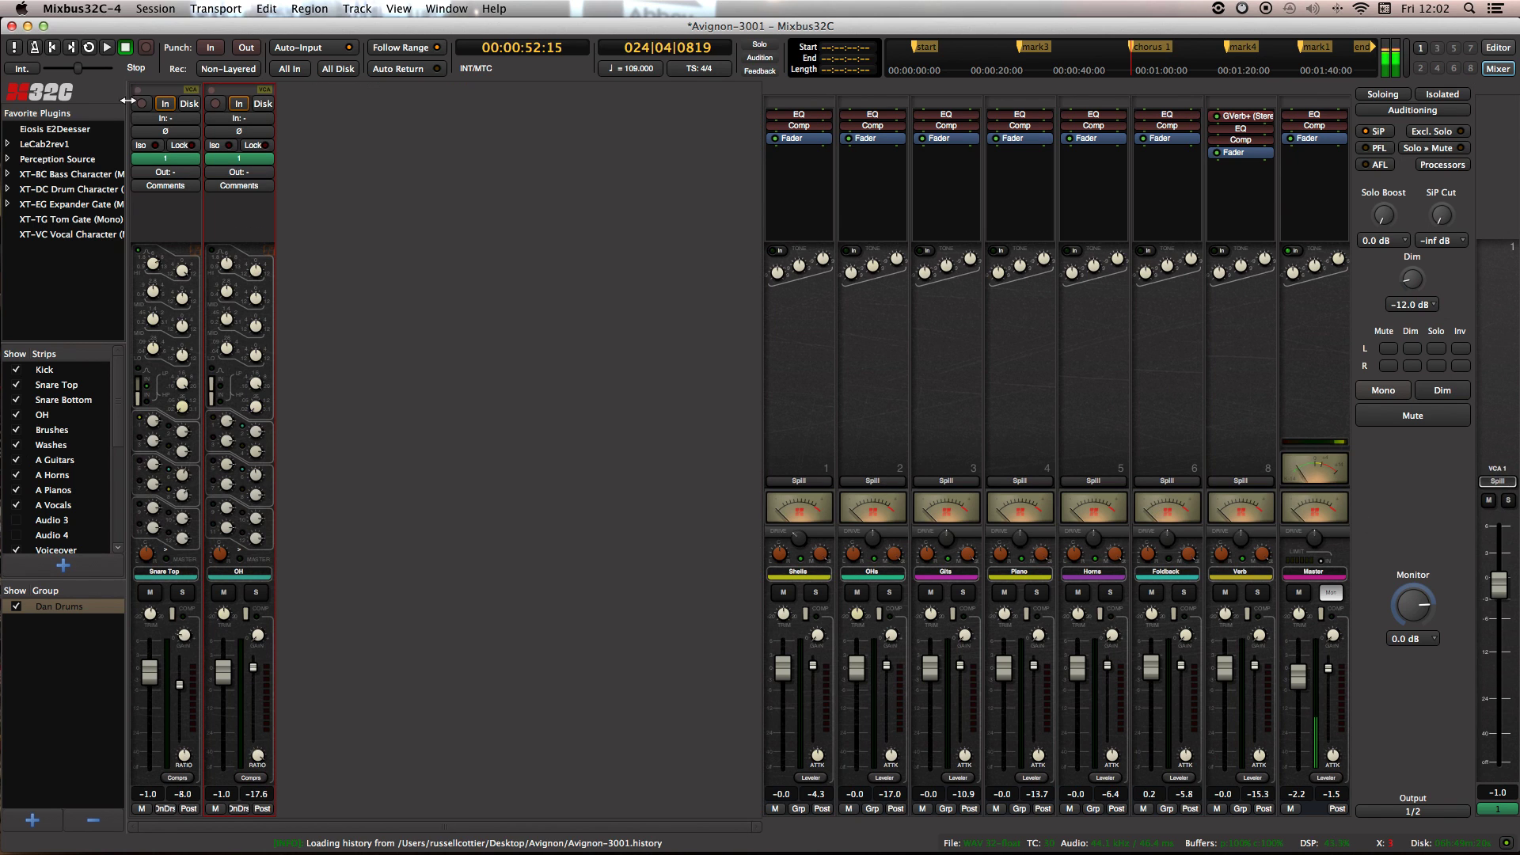
click(798, 481)
click(872, 482)
click(946, 481)
click(797, 481)
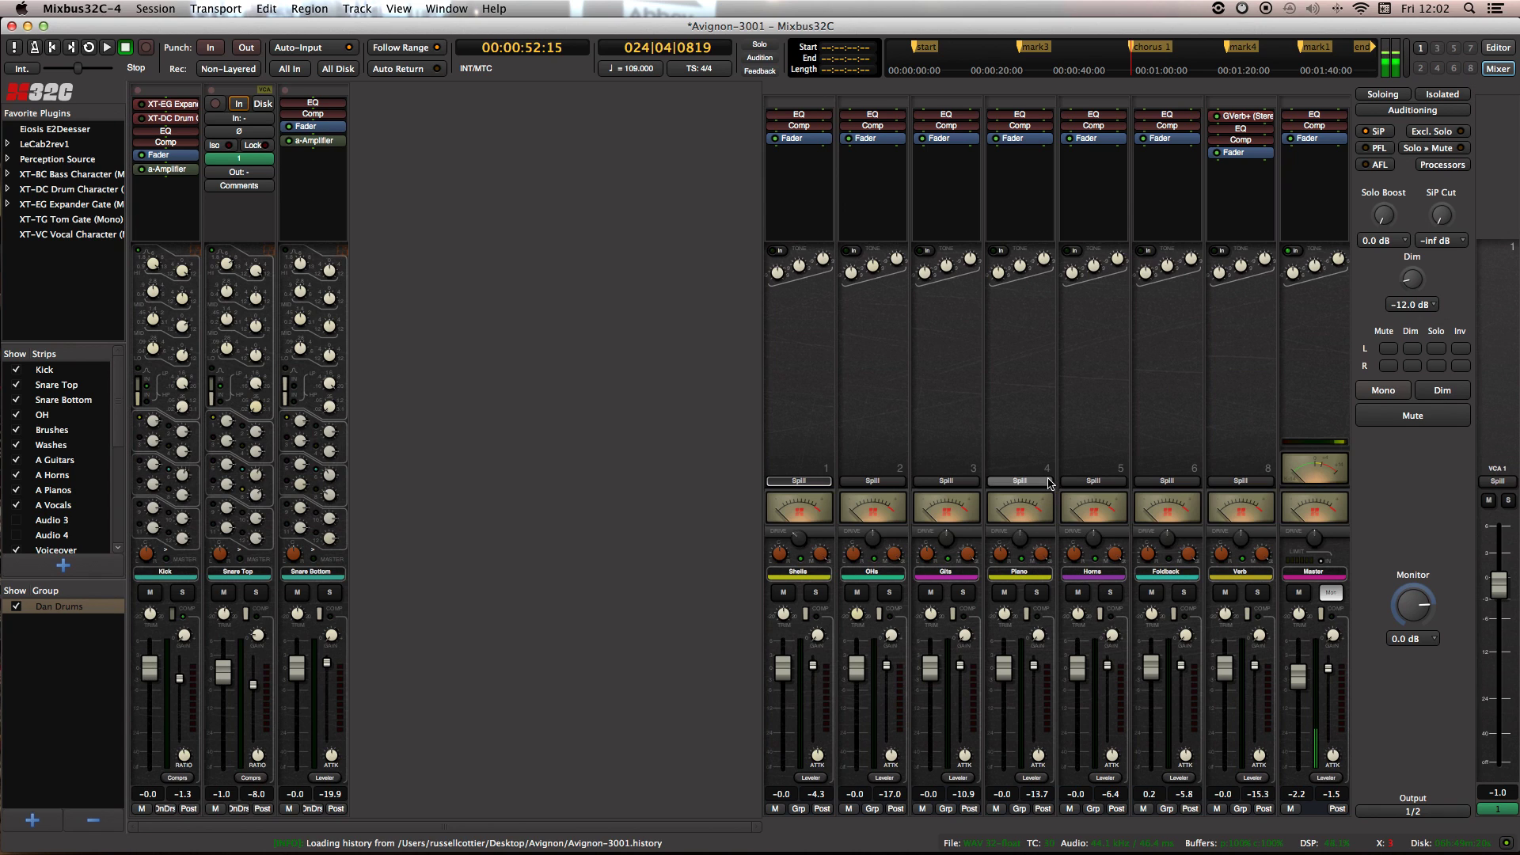
Step: Spill the Piano and Verb buses, then spill VCA 1 and lower its fader to -7.1
click(1020, 481)
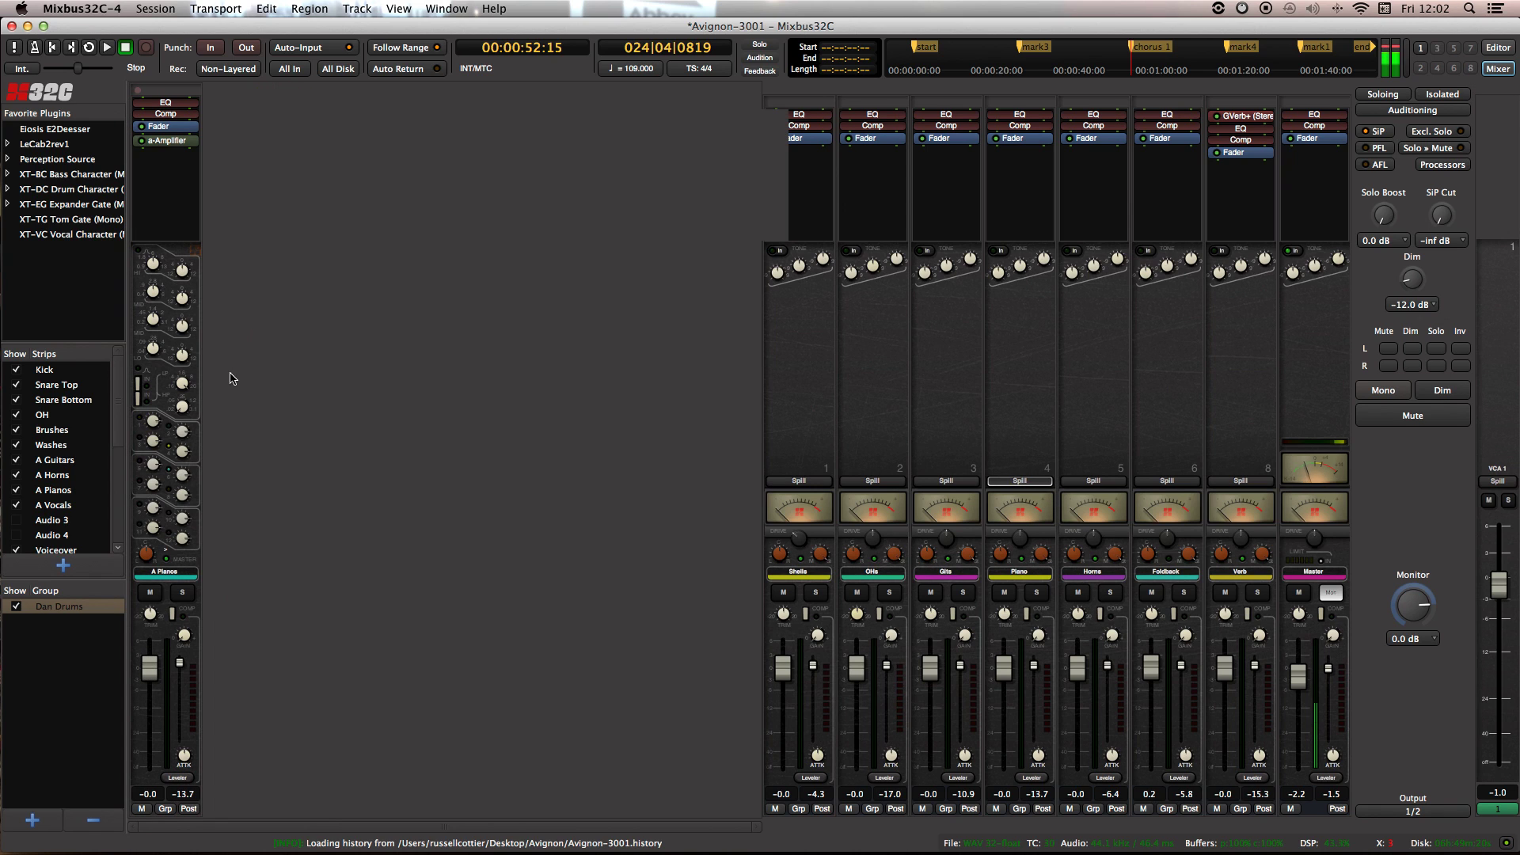
click(1241, 481)
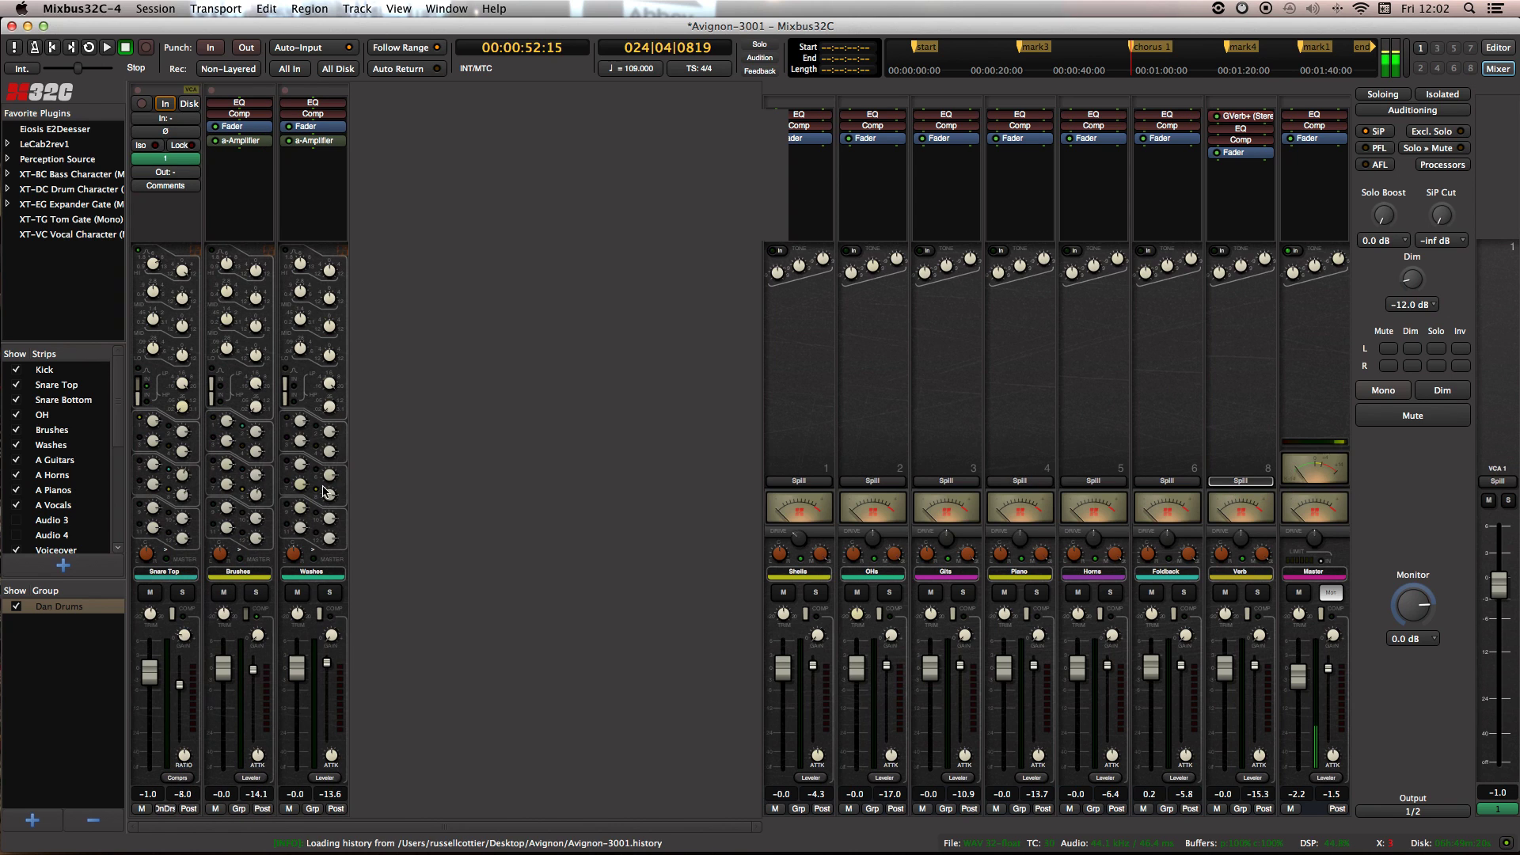
click(162, 90)
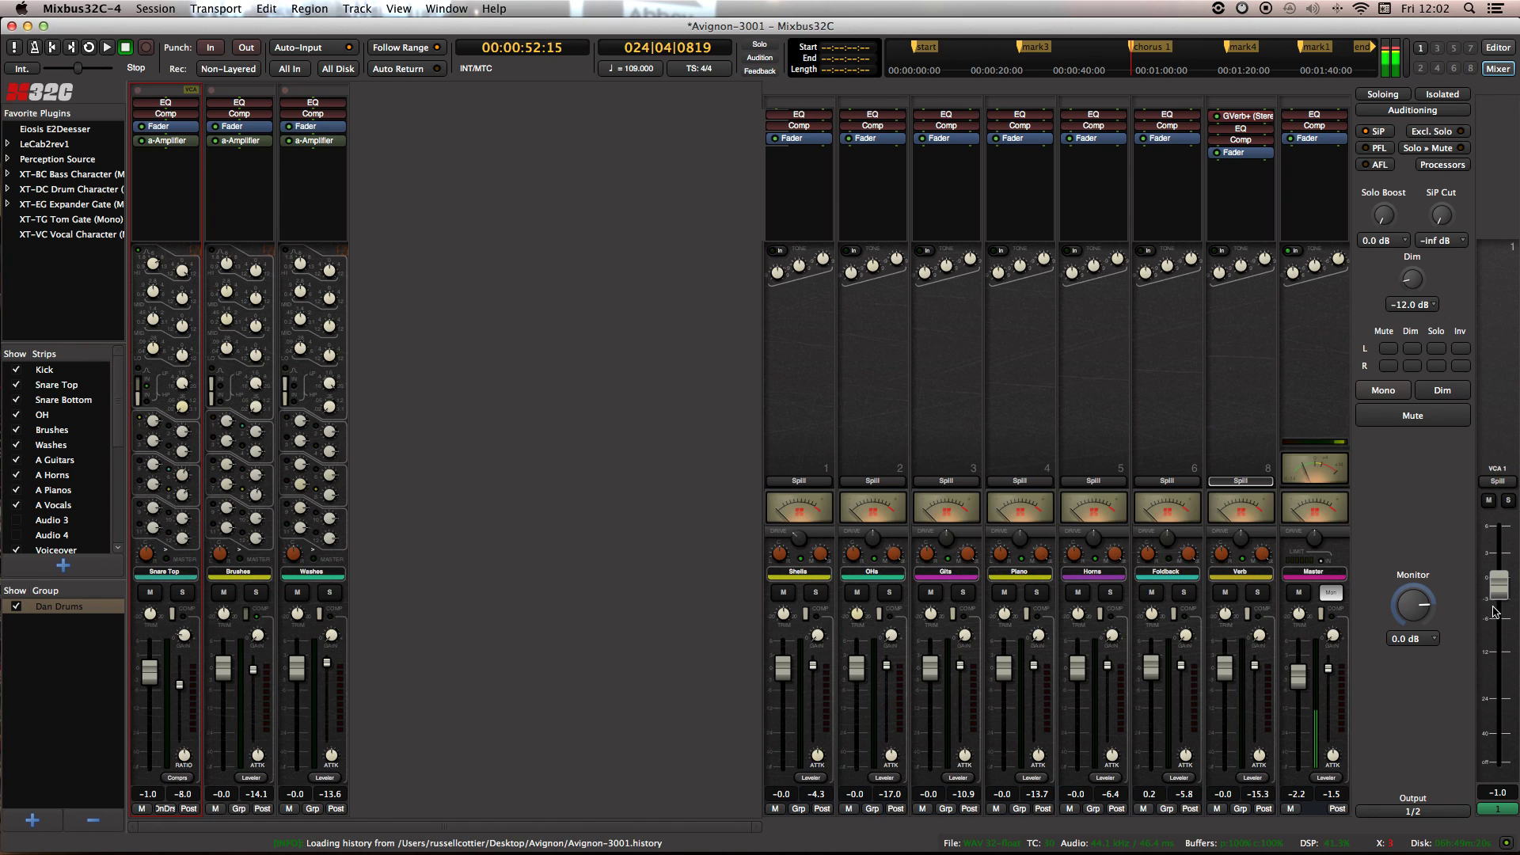
click(1500, 482)
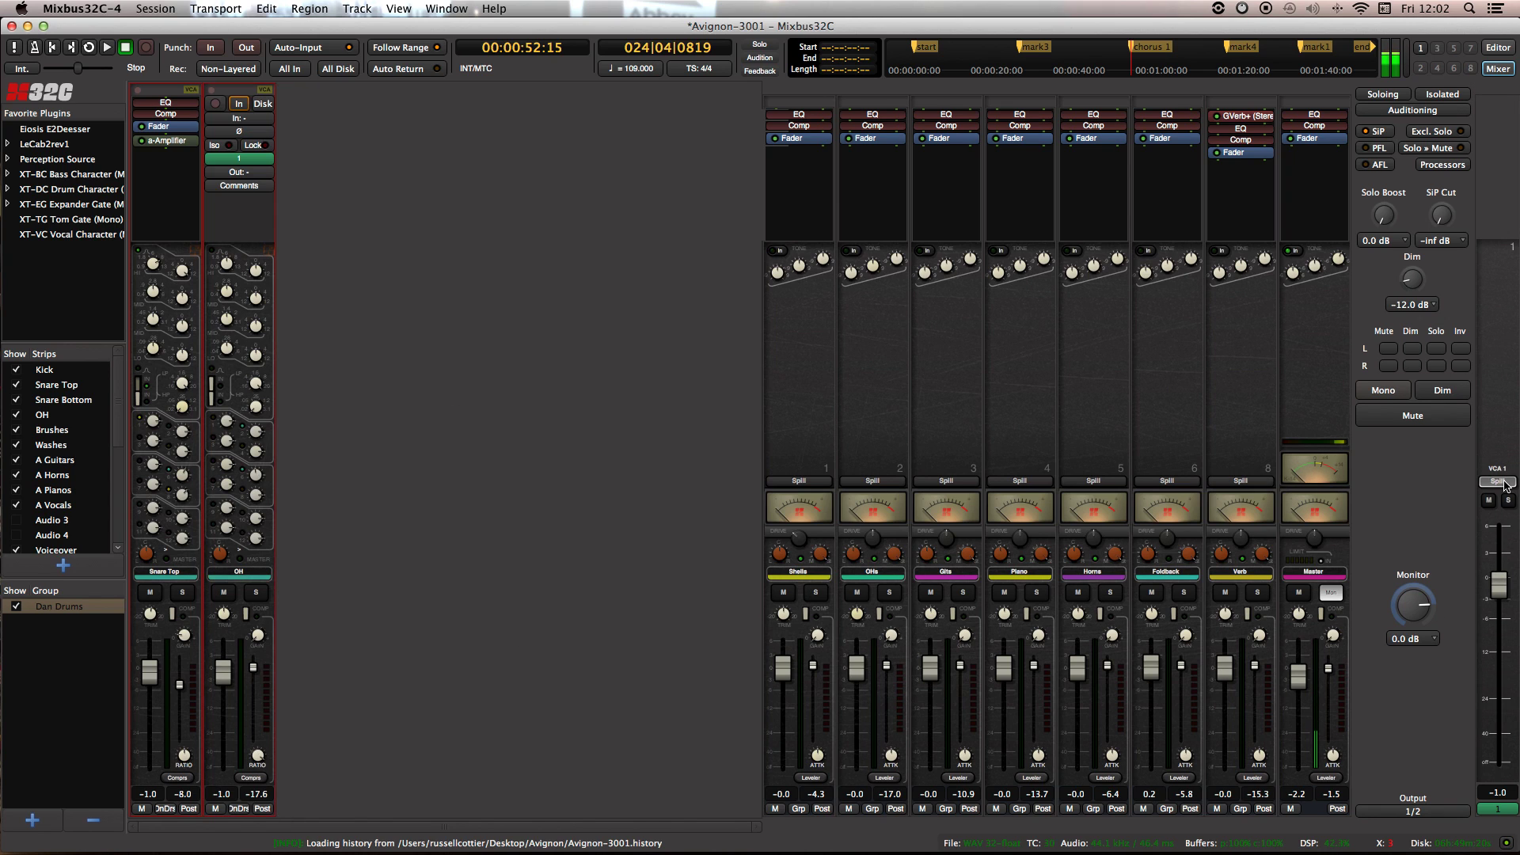
drag(1499, 584, 1500, 624)
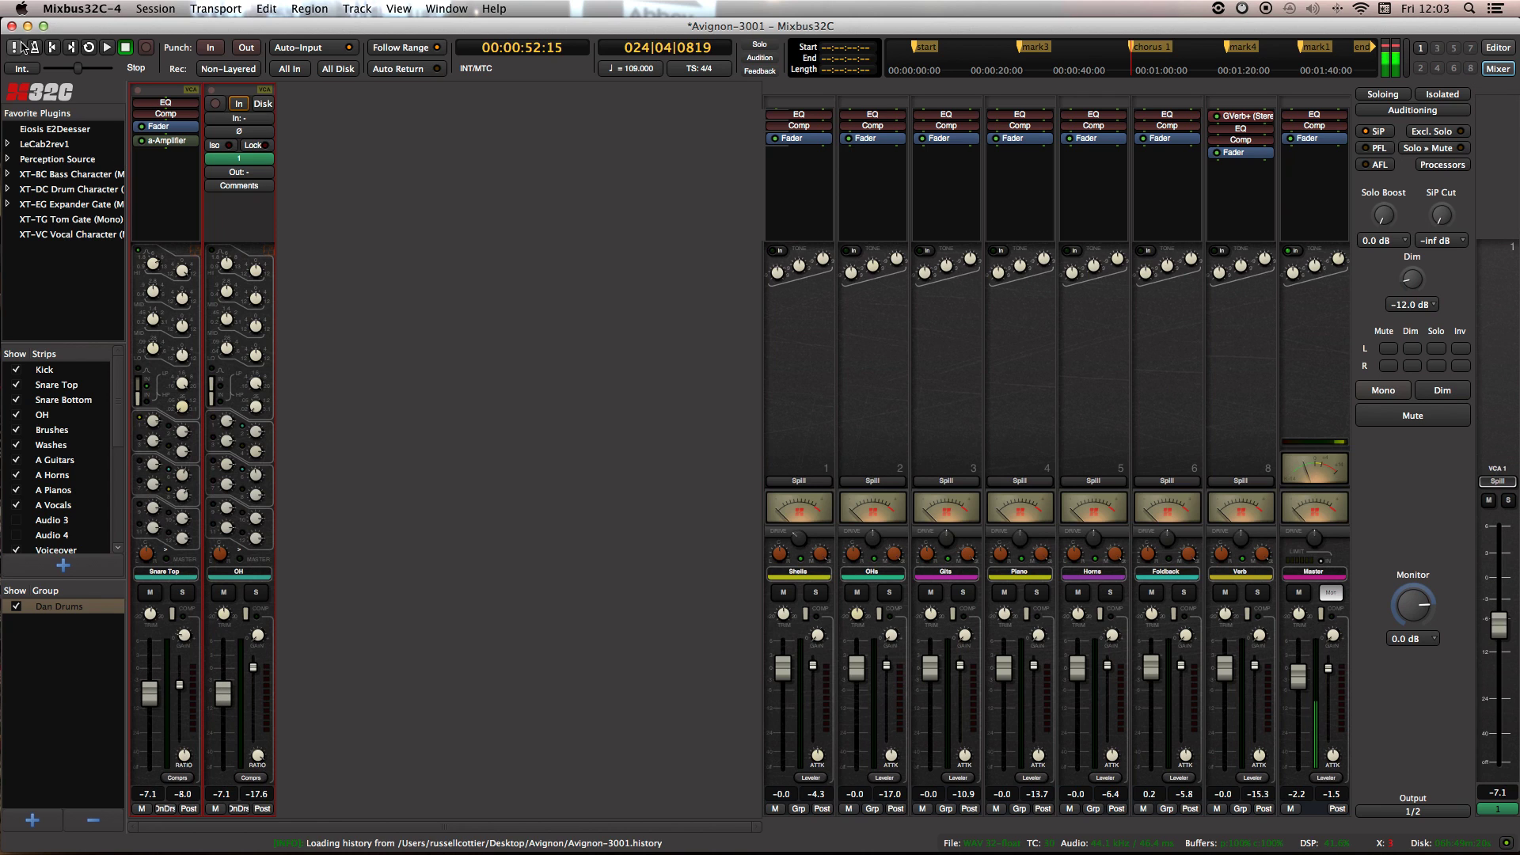
Step: Assign Snare Bottom to VCA 1 from the Shells spill, then show VCA 1's members again
click(801, 481)
mouse_move(317, 119)
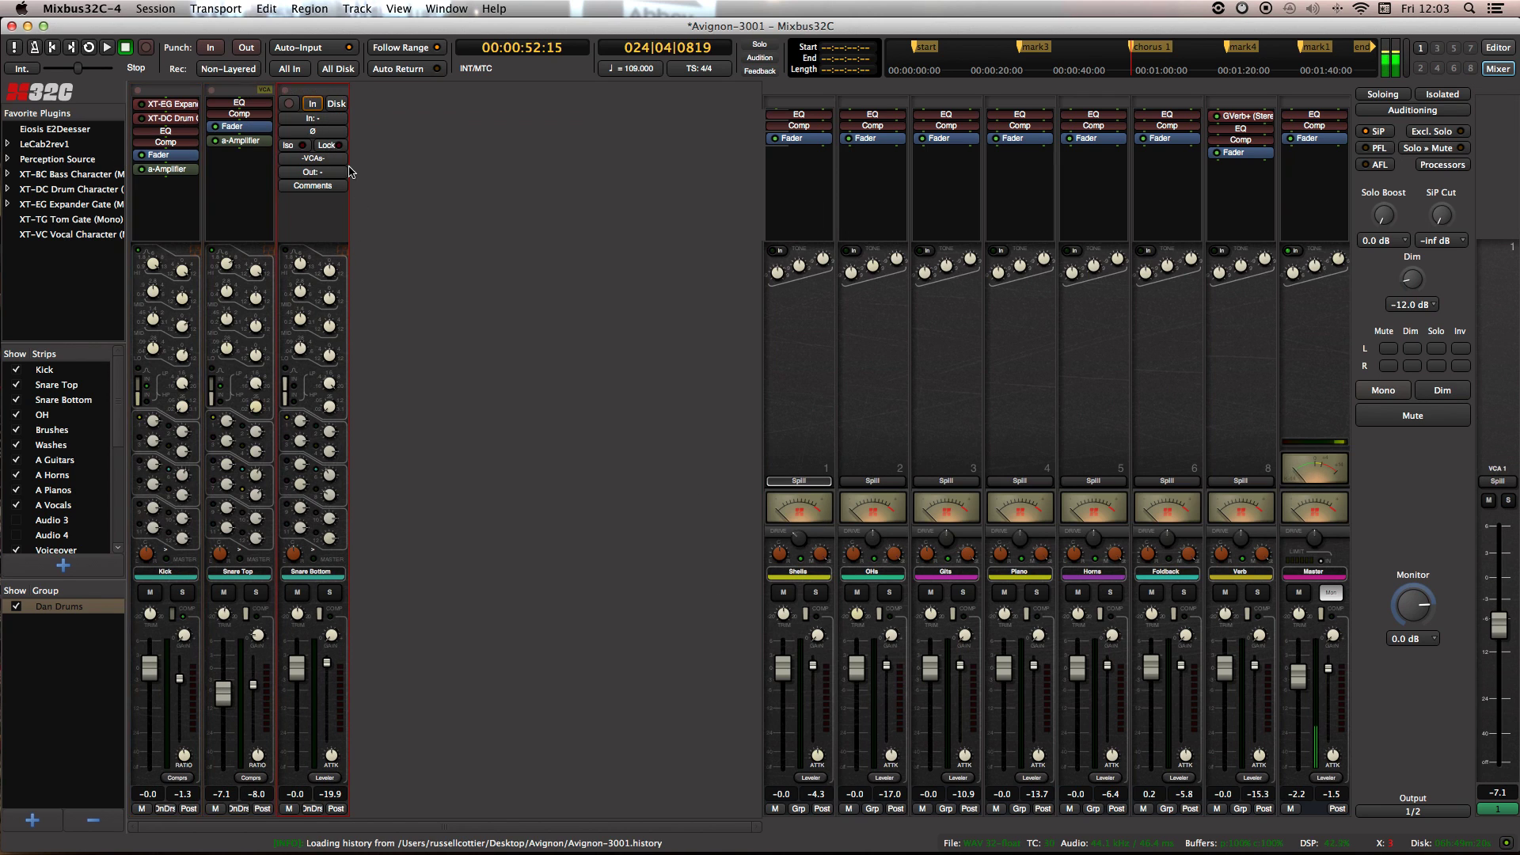
click(320, 160)
click(345, 172)
click(1497, 481)
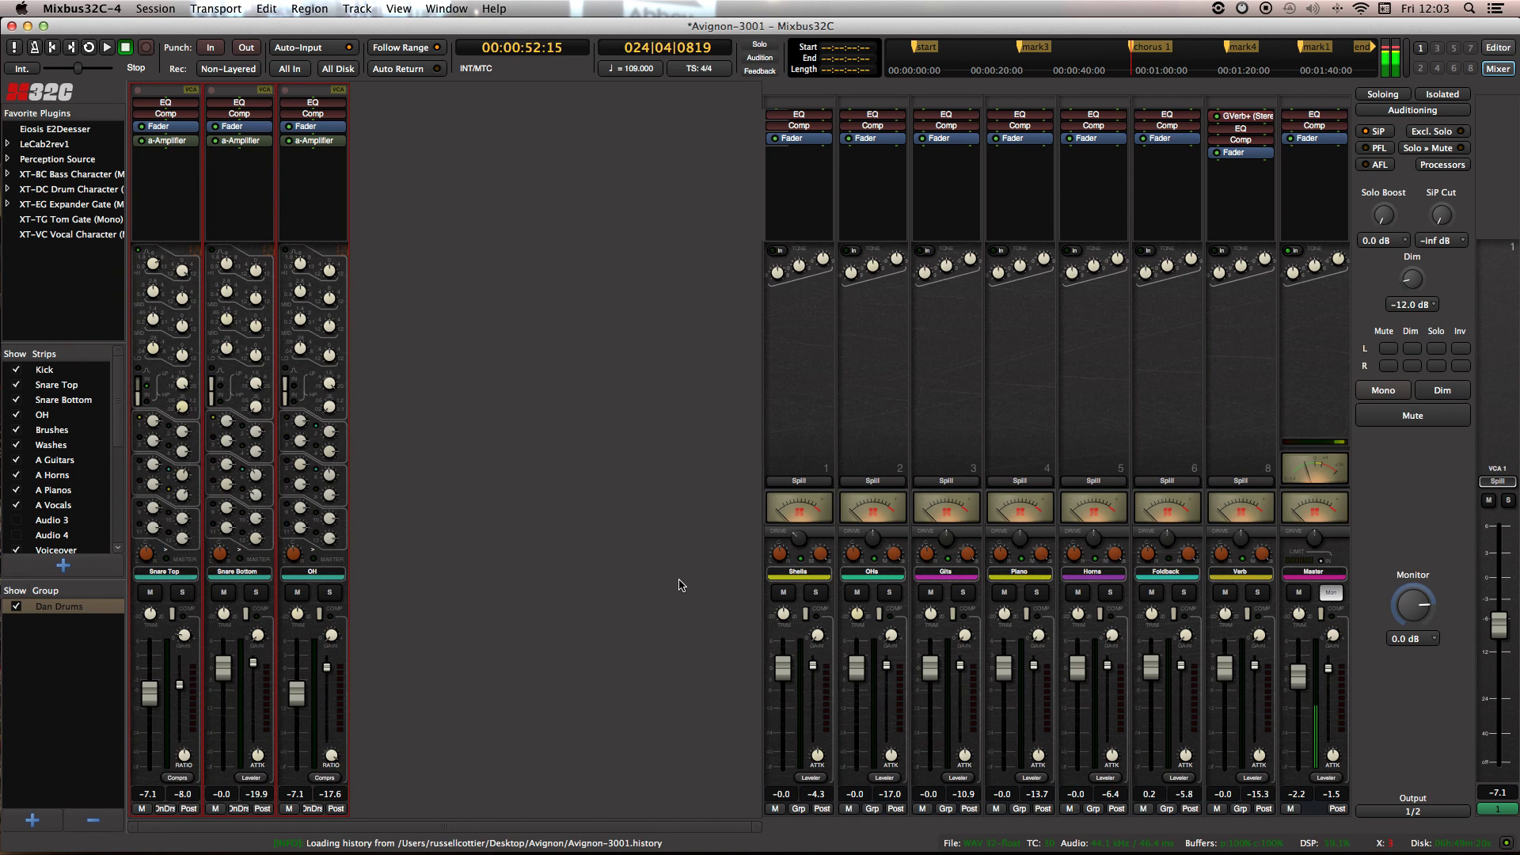
Step: Switch to the editor timeline and back to the mixer with Alt+M
key(alt+m)
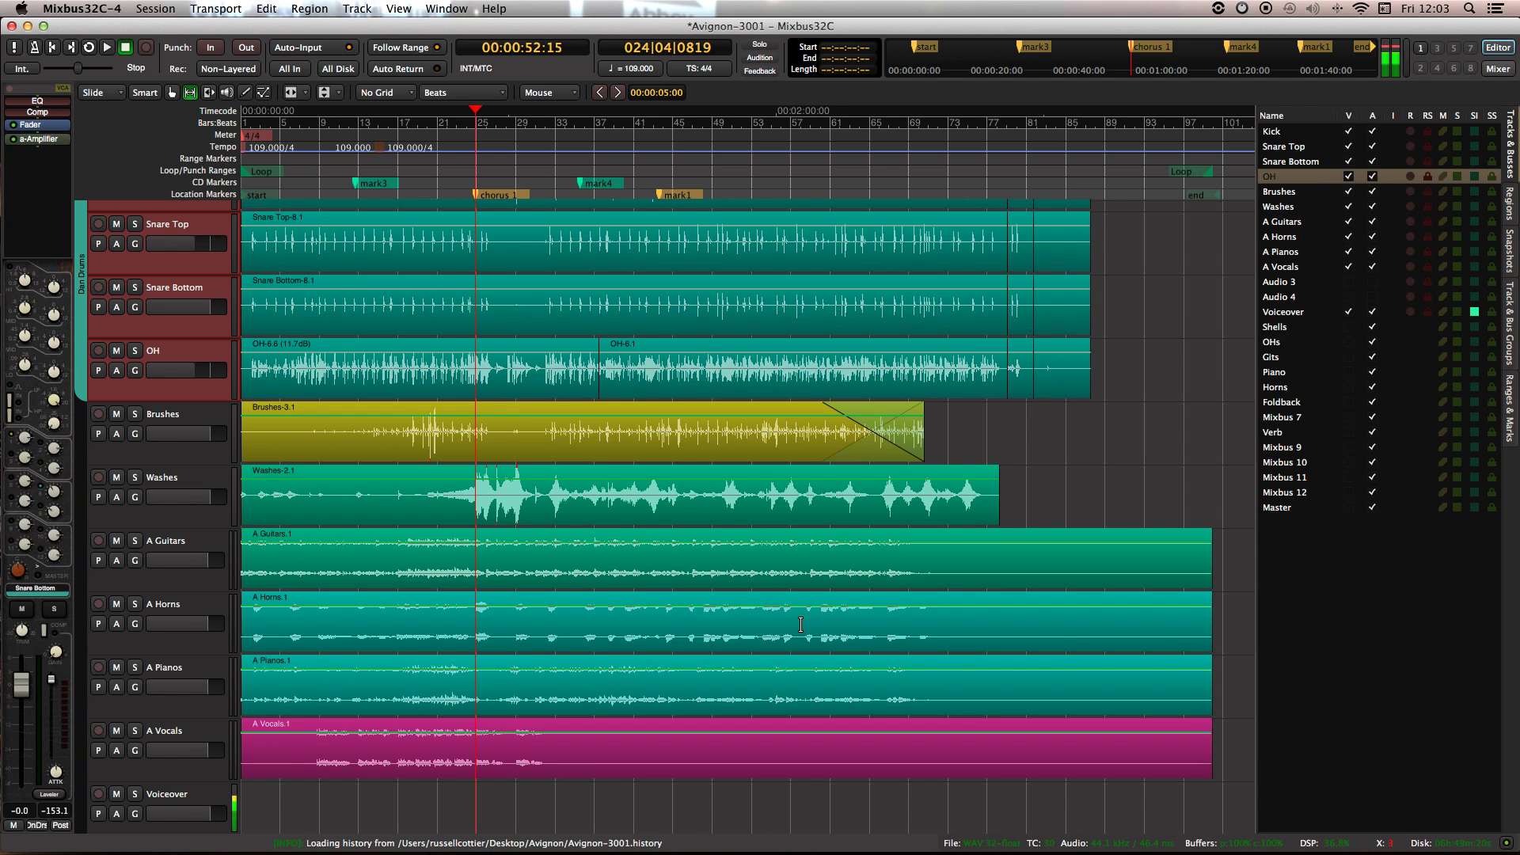
key(alt+m)
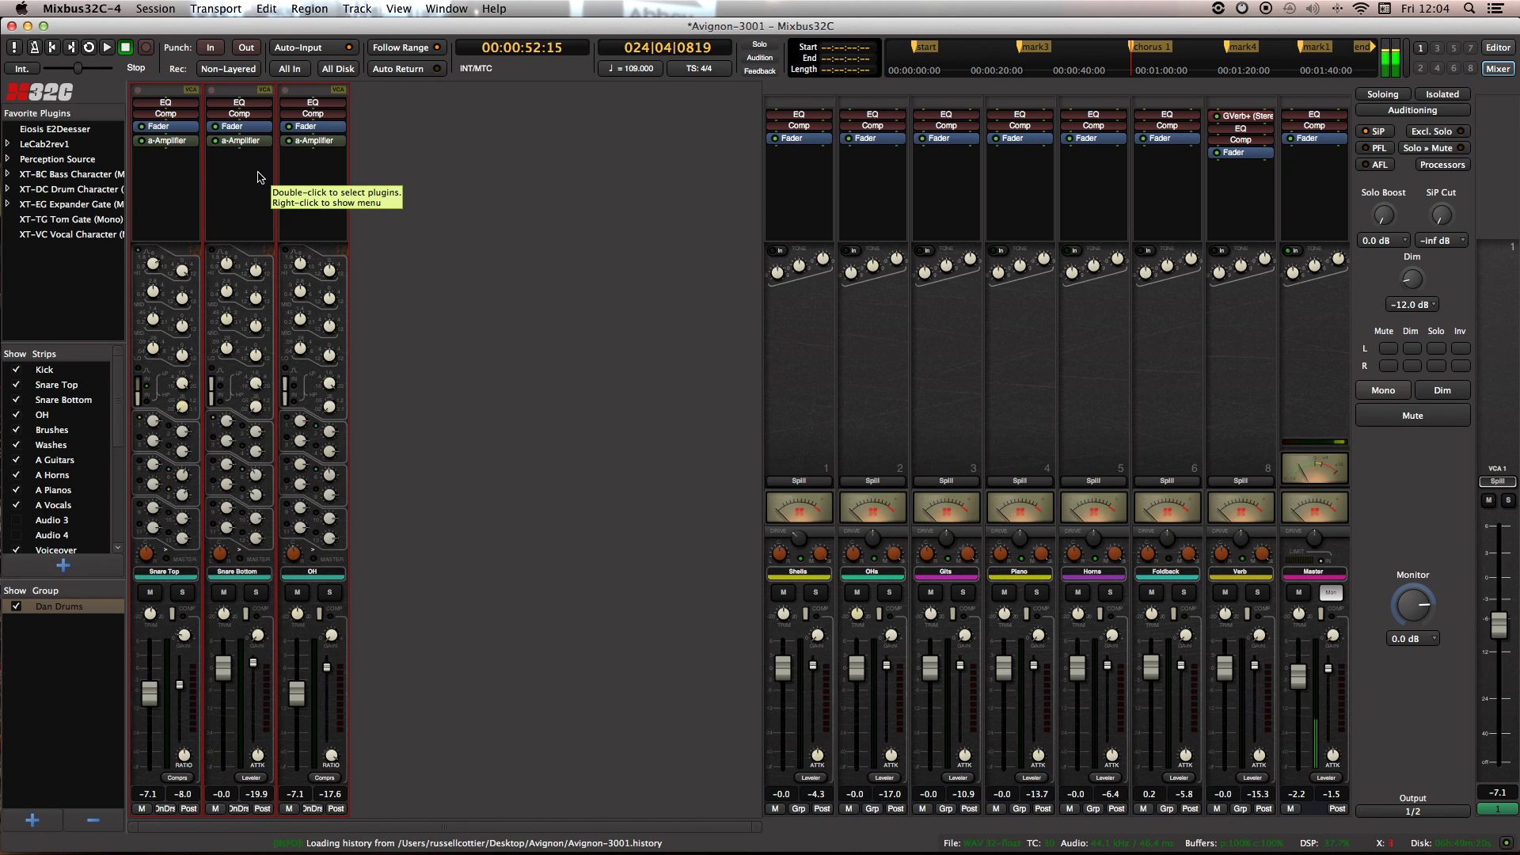
Step: Switch to the editor timeline with Alt+E
key(alt+e)
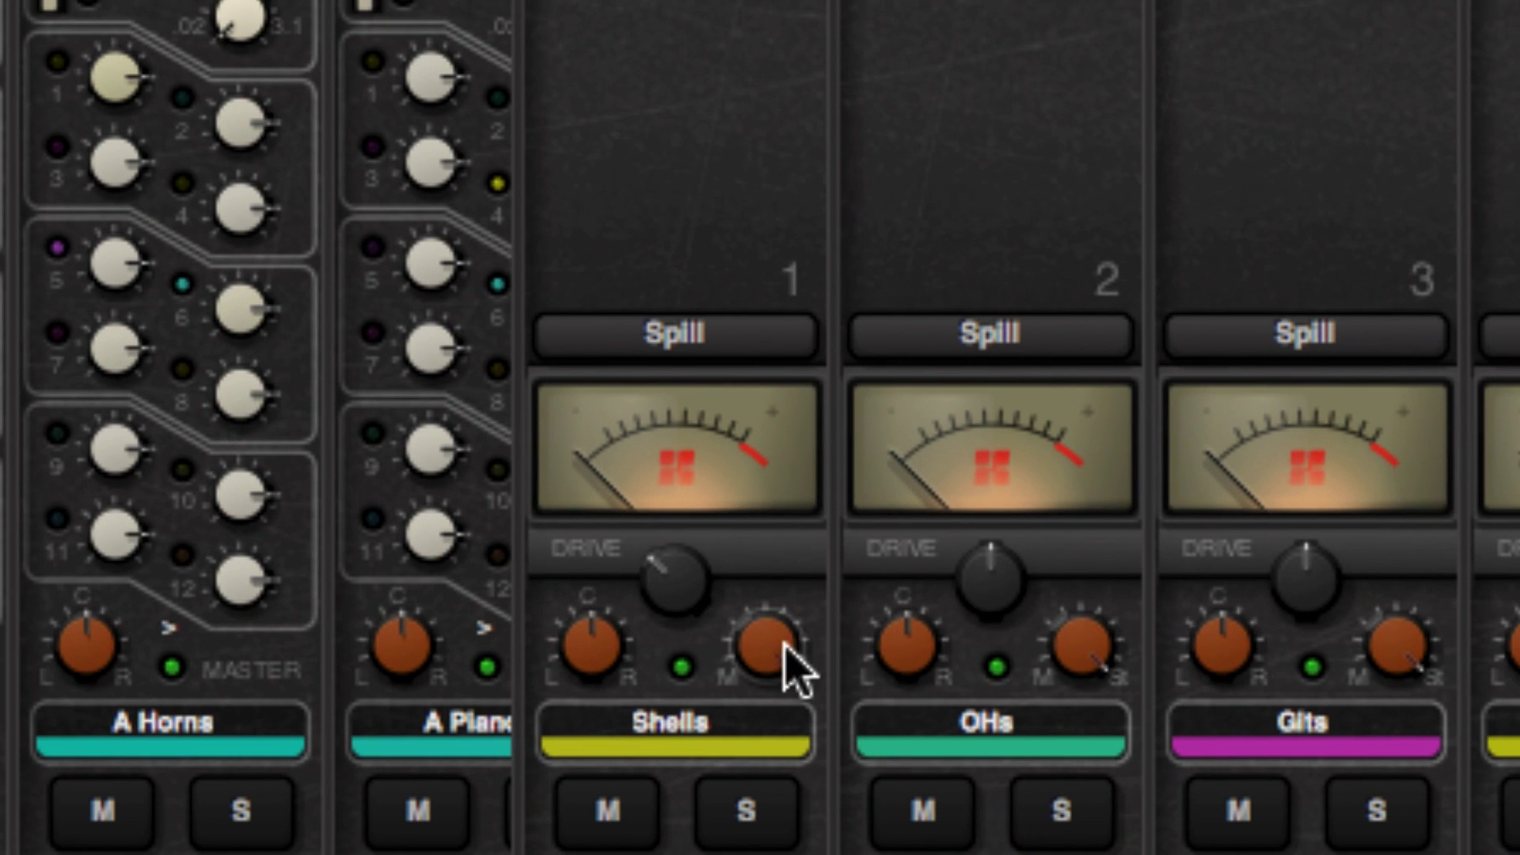
Step: Sweep the Shells mixbus M/St width knob down to mono and back up to 1.0
drag(750, 680, 725, 854)
scroll(774, 650, up, 1)
scroll(775, 651, down, 3)
scroll(768, 454, down, 7)
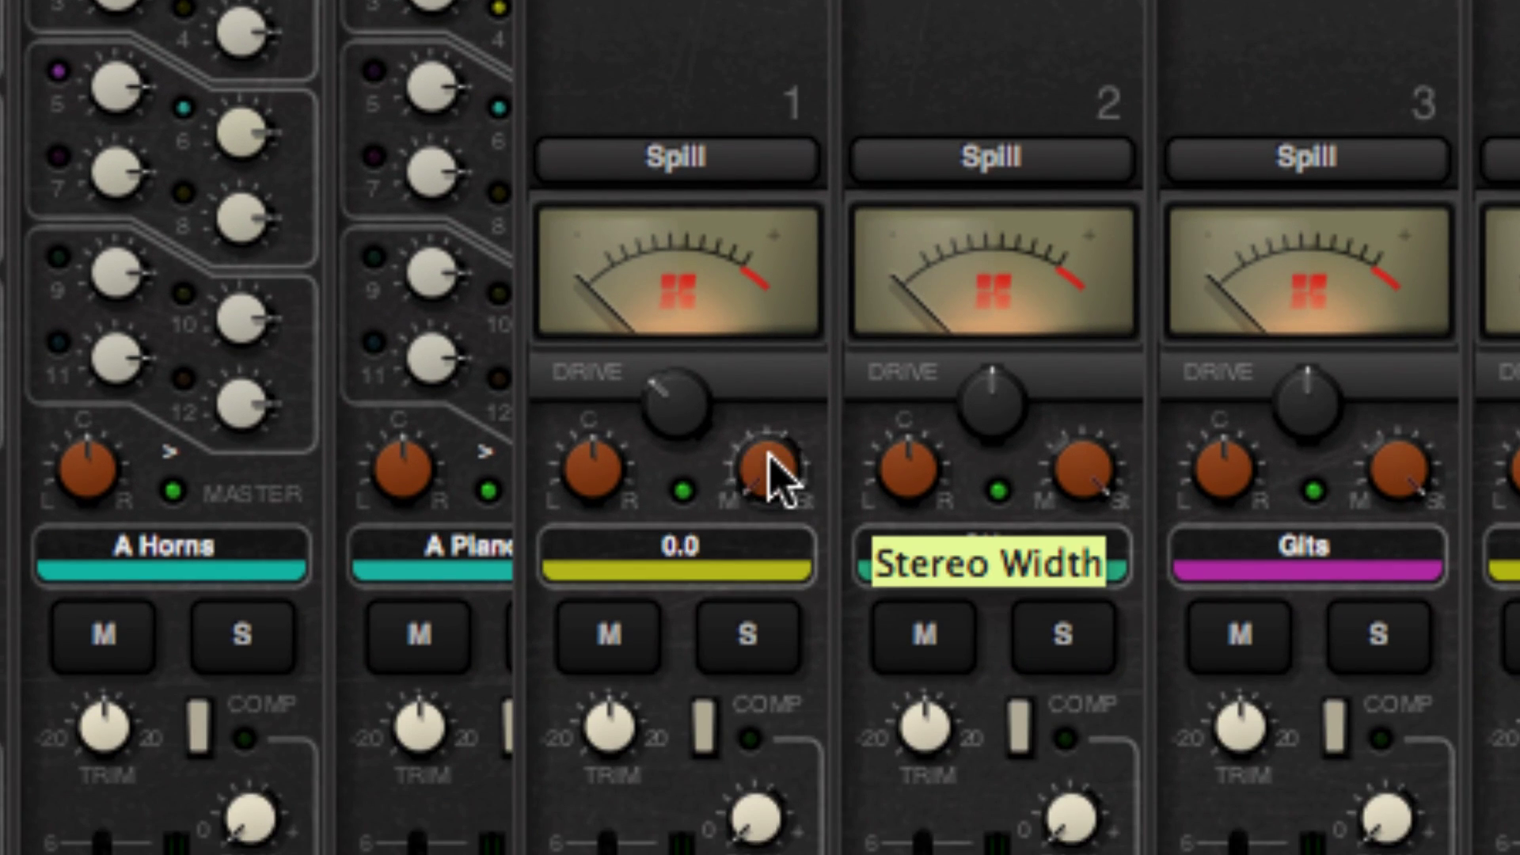
scroll(768, 455, up, 10)
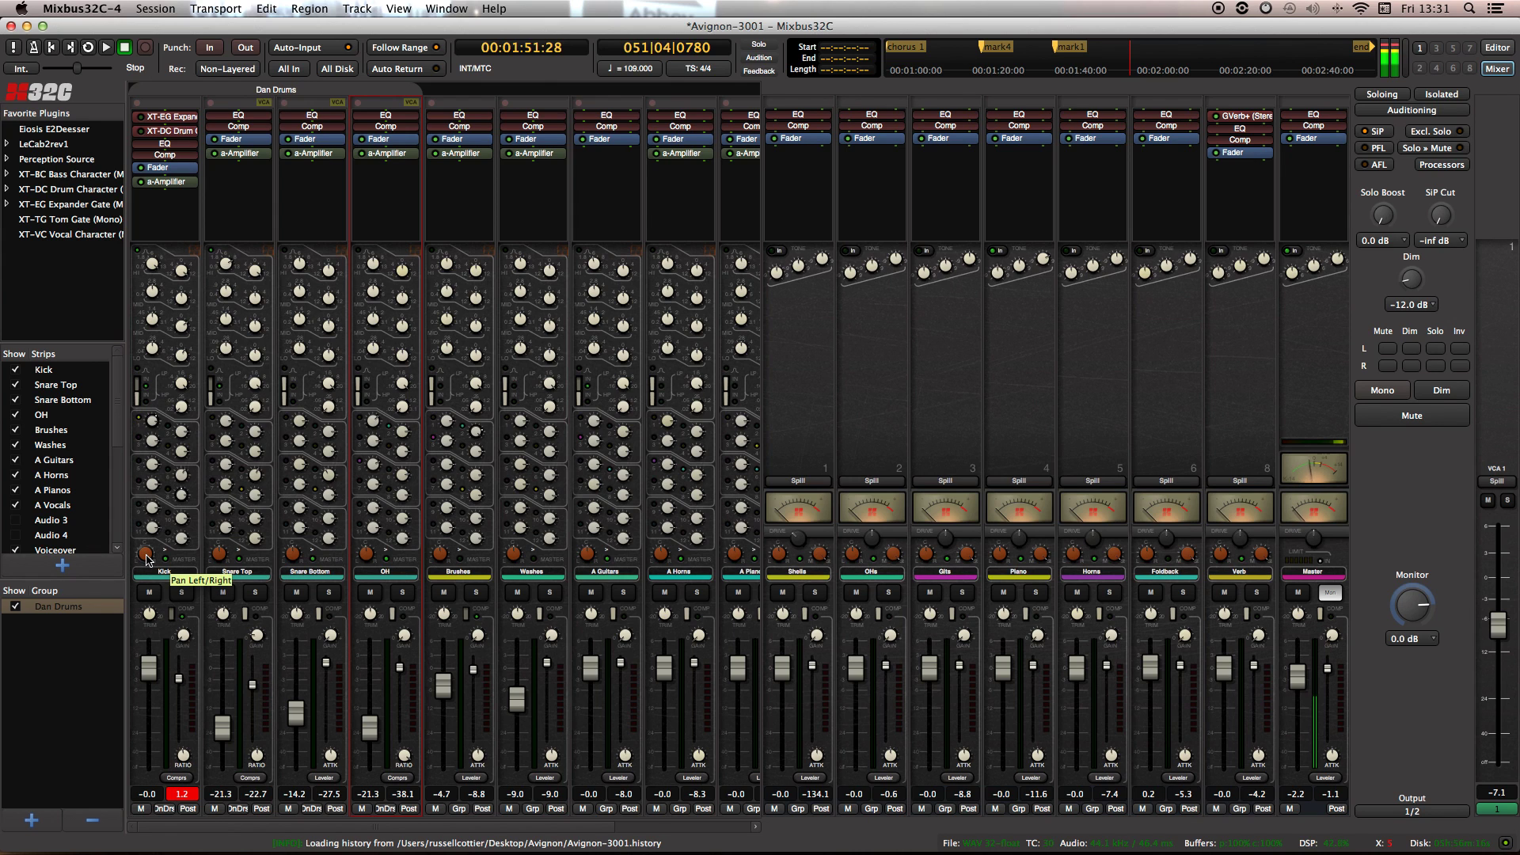
mouse_move(146, 559)
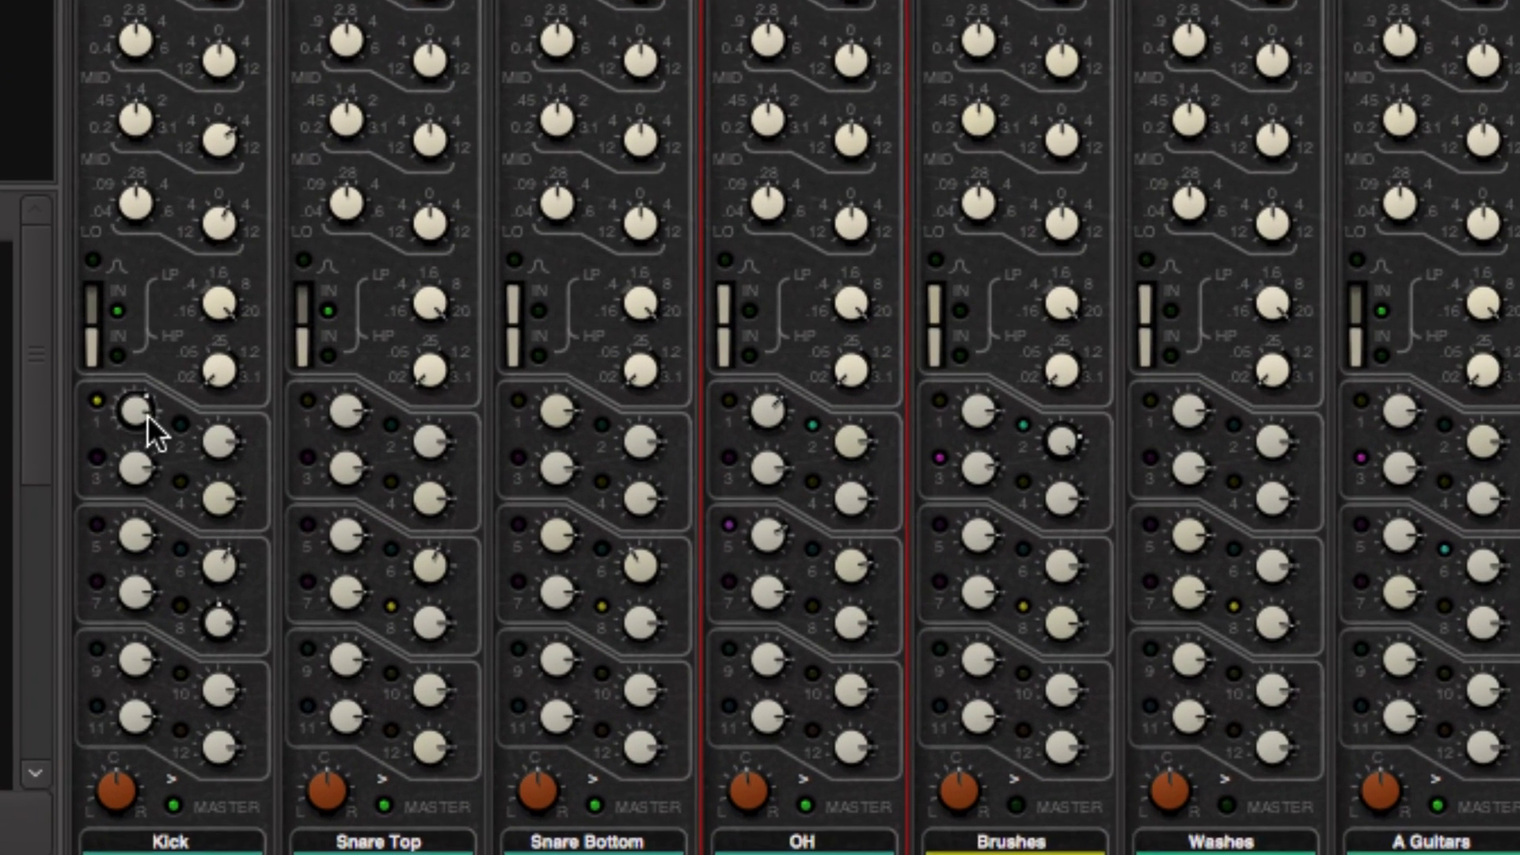
mouse_move(154, 422)
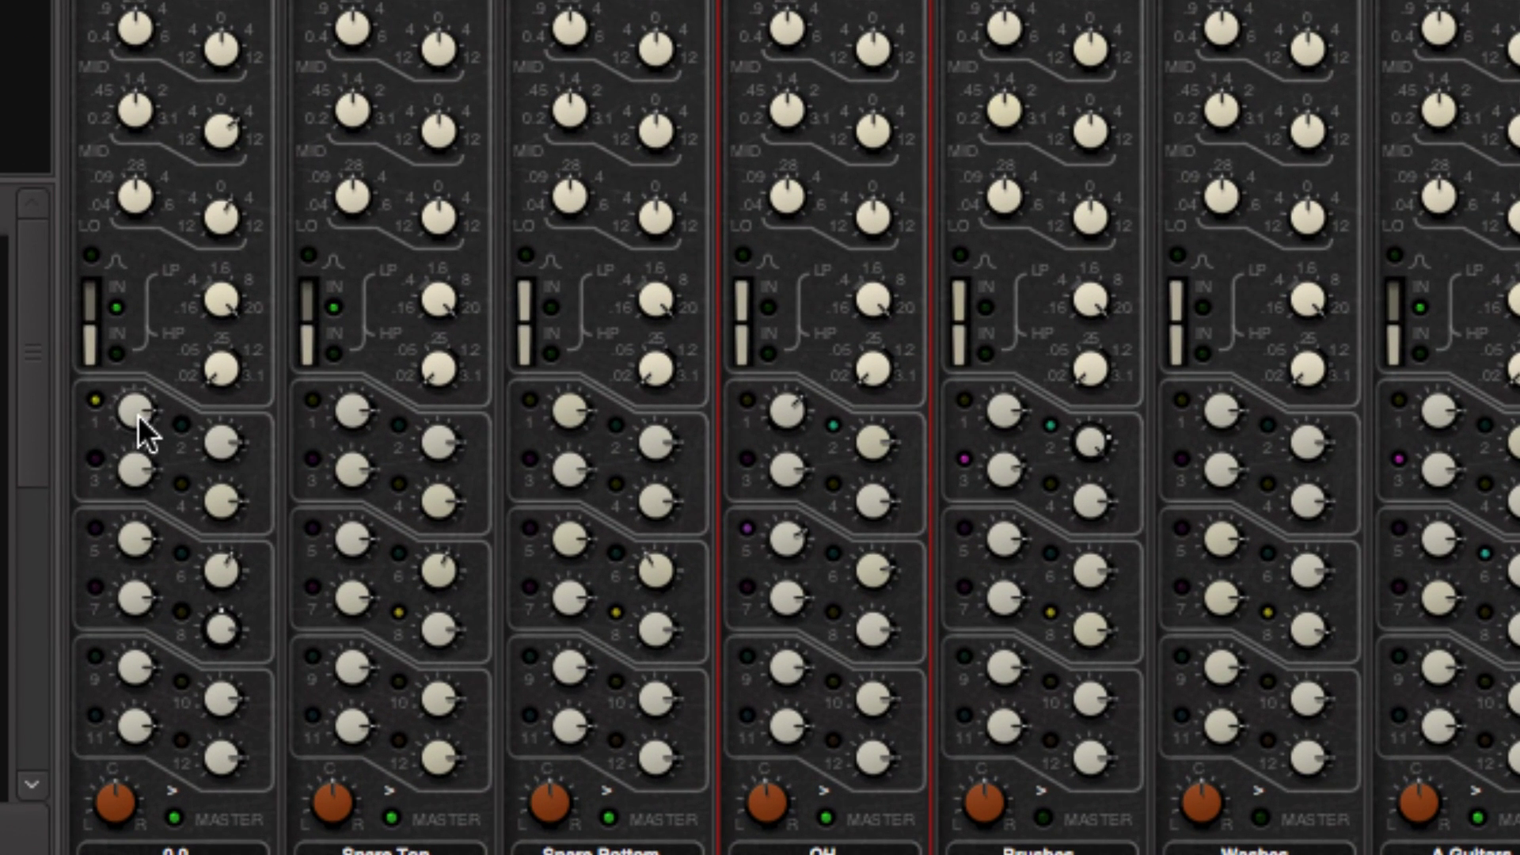
click(96, 400)
click(96, 400)
drag(137, 405, 169, 582)
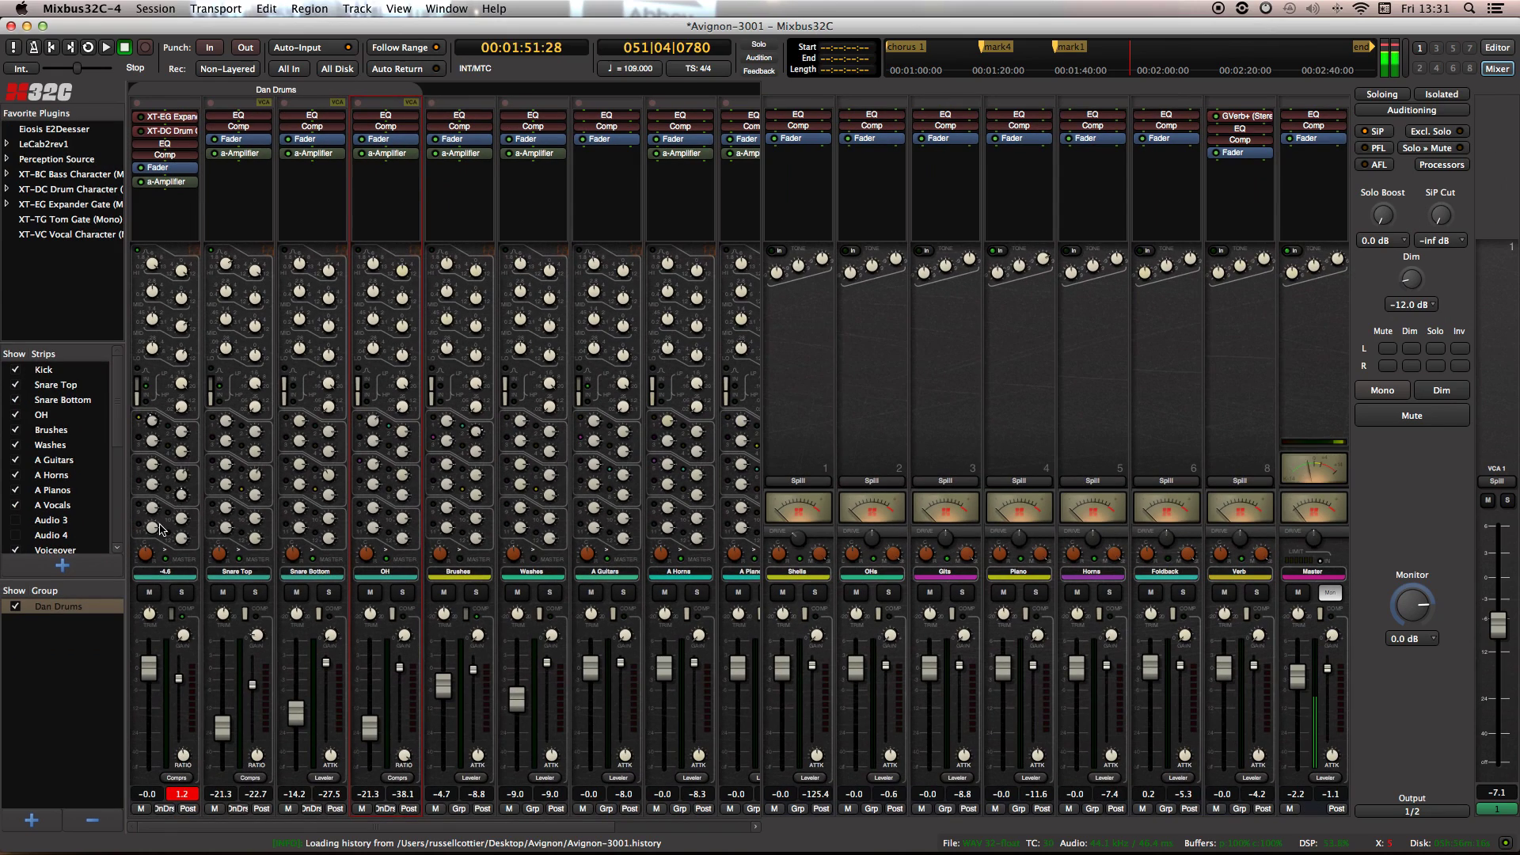